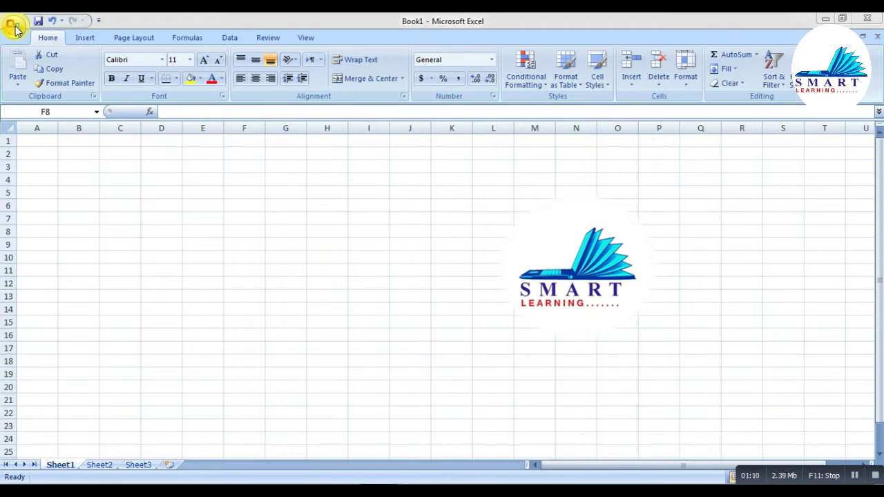
{"action": "left_click", "coordinate": [173, 21]}
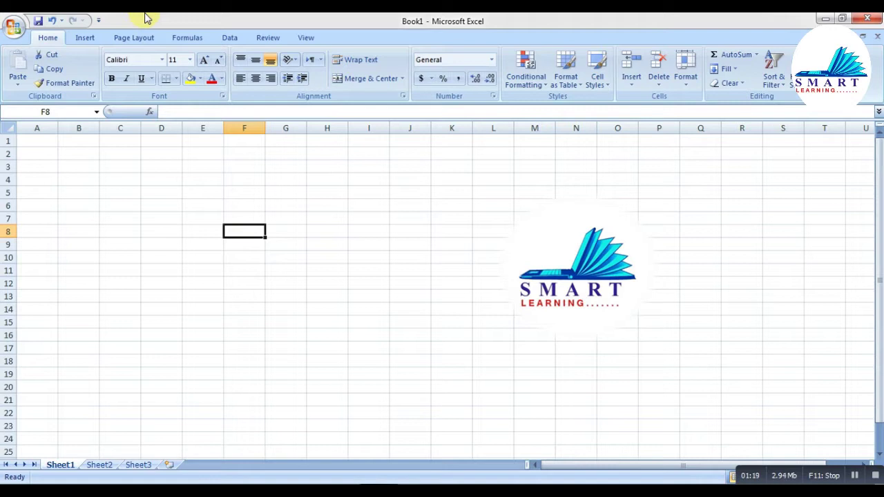
{"action": "left_click", "coordinate": [206, 227]}
{"action": "left_click", "coordinate": [247, 231]}
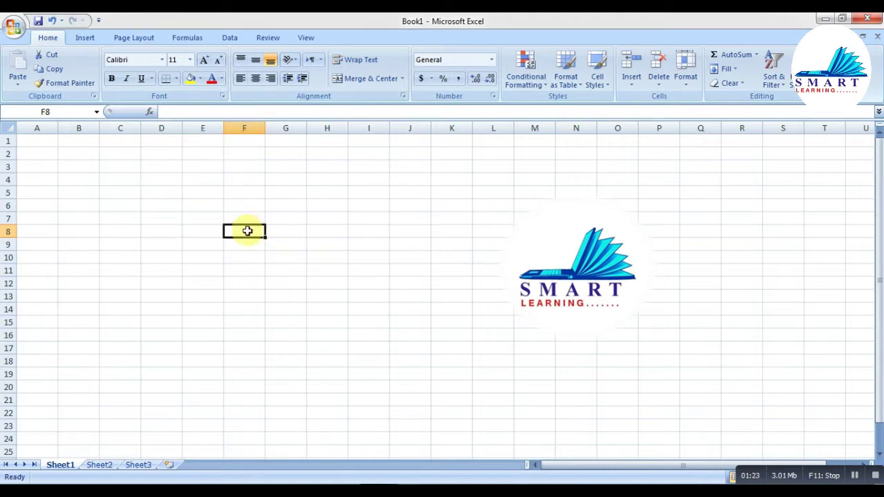
{"action": "left_click", "coordinate": [287, 234]}
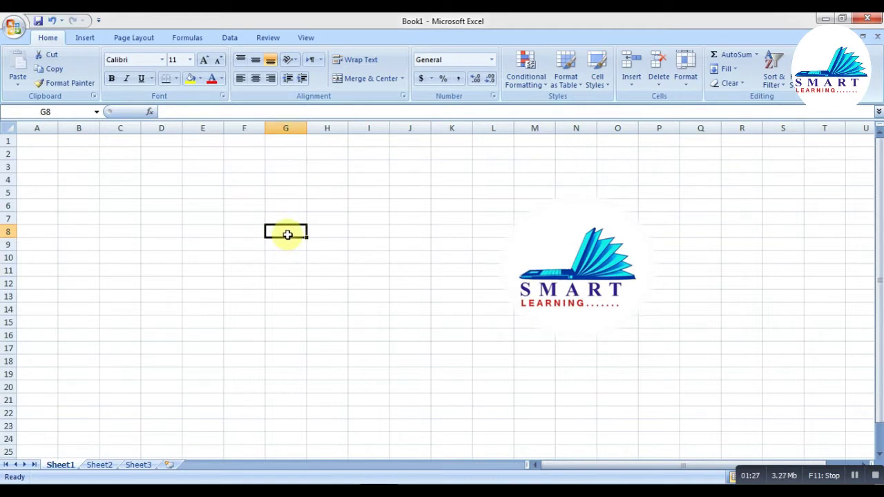
{"action": "left_click", "coordinate": [255, 255]}
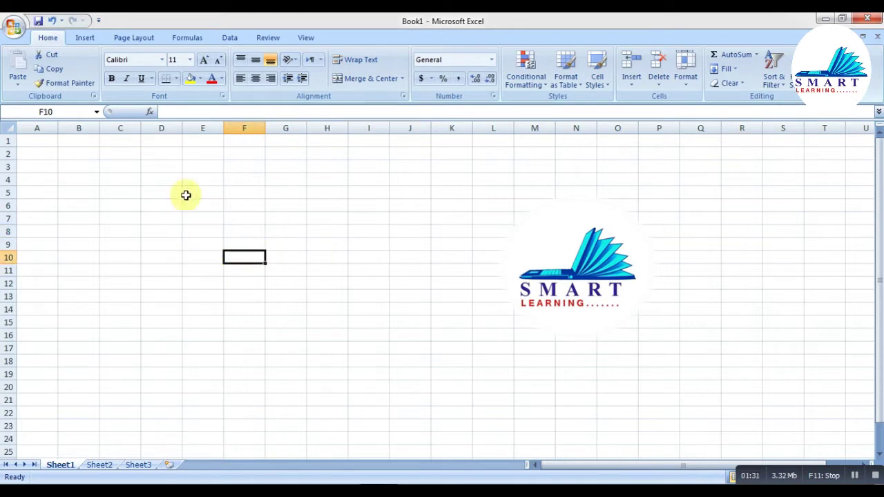
{"action": "left_click", "coordinate": [233, 201]}
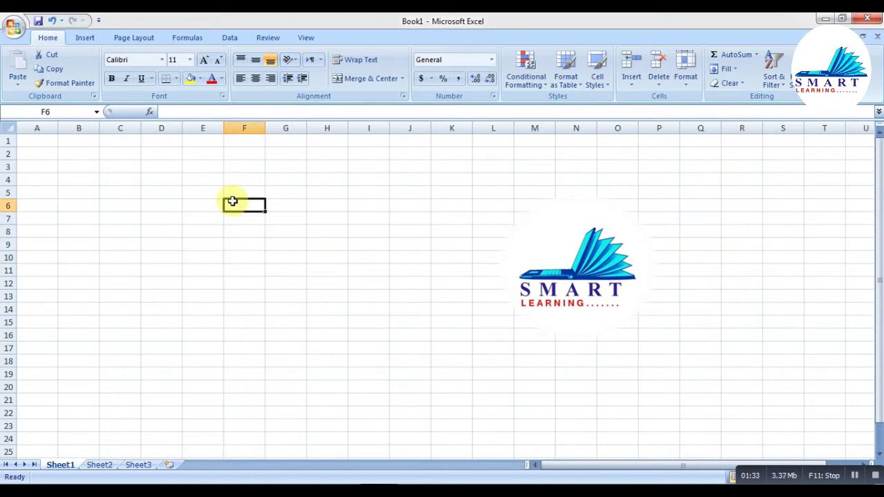
{"action": "left_click", "coordinate": [169, 210]}
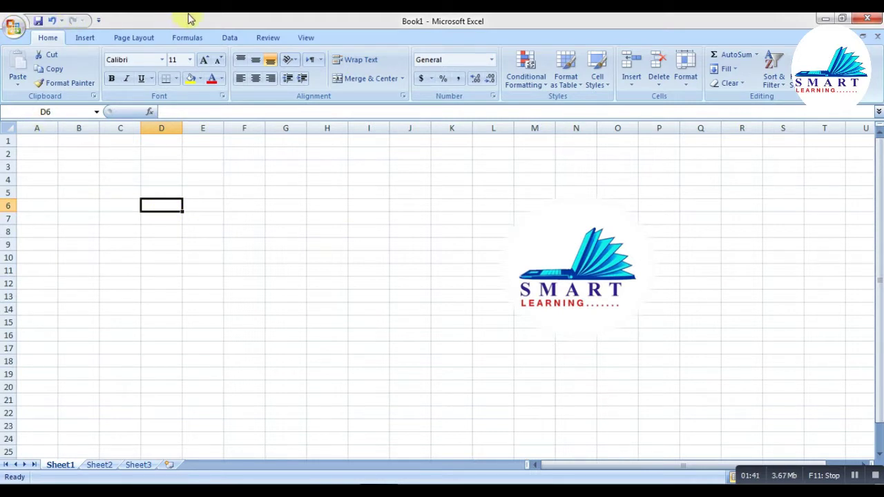
{"action": "left_click", "coordinate": [14, 26]}
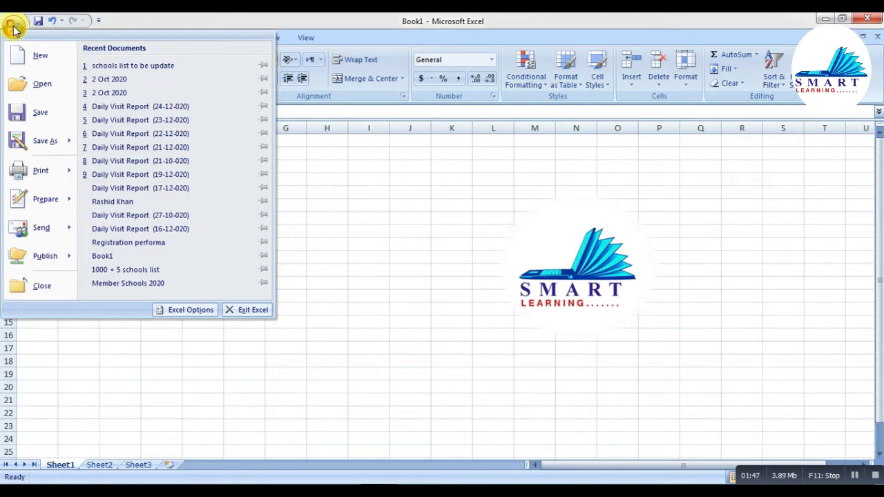
{"action": "left_click", "coordinate": [14, 28]}
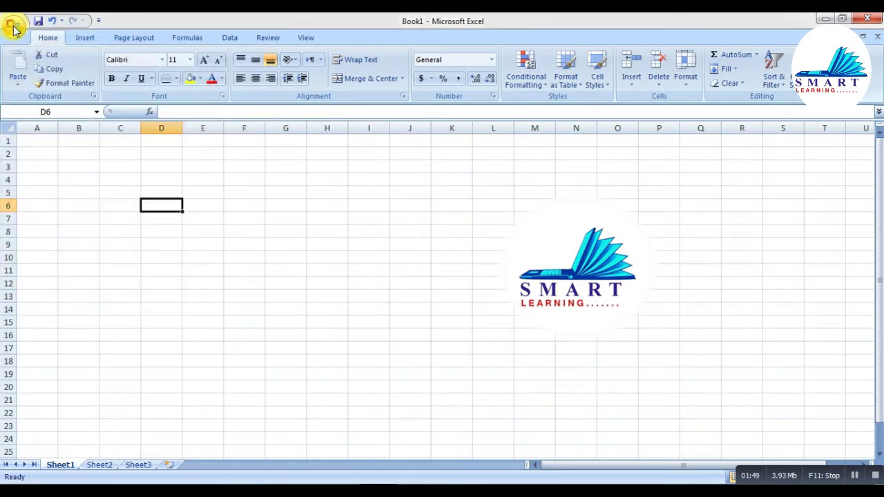
{"action": "left_click", "coordinate": [14, 28]}
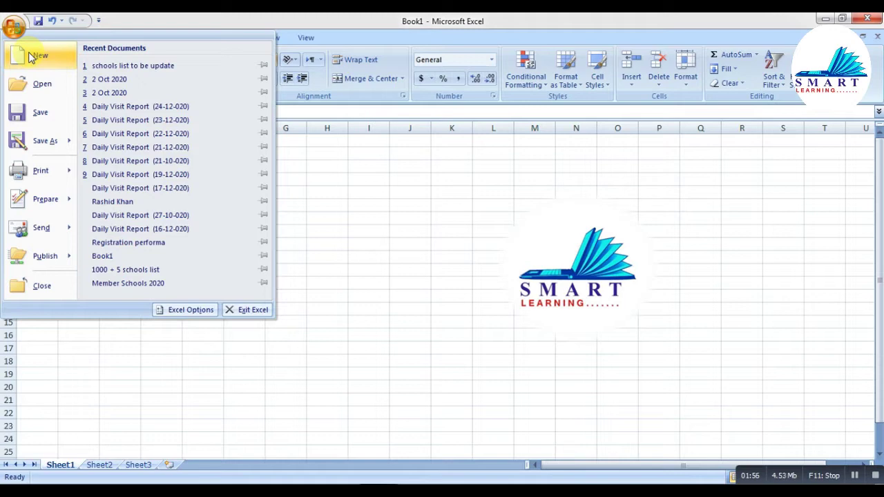
{"action": "left_click", "coordinate": [368, 290]}
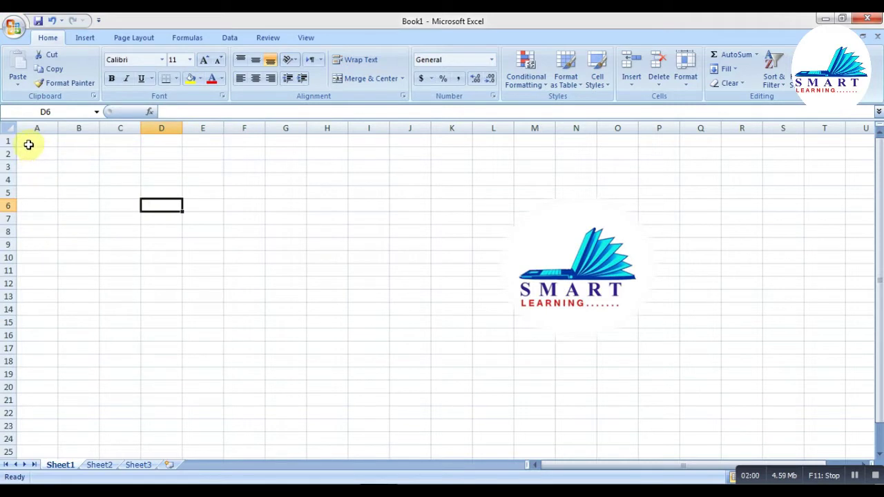
{"action": "left_click_drag", "start_coordinate": [869, 319], "coordinate": [879, 276]}
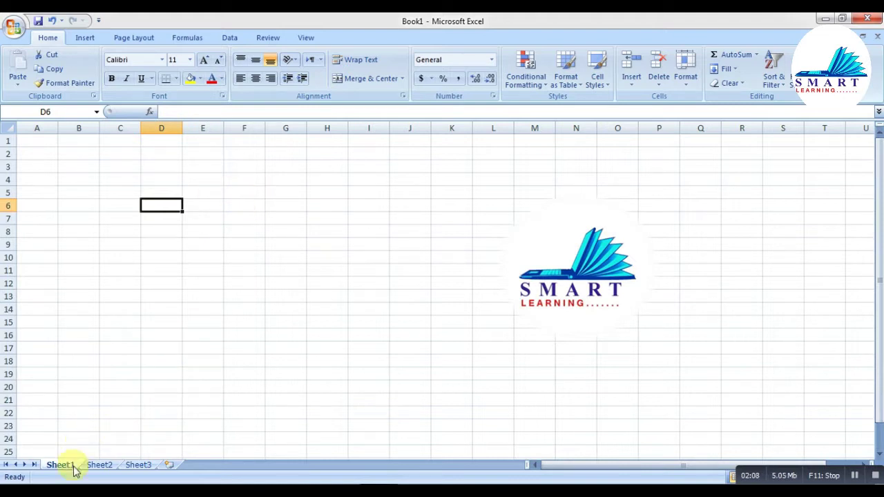
View Sheet2 and Sheet3, and return to cell C14 on Sheet1.
{"action": "left_click", "coordinate": [97, 465]}
{"action": "left_click", "coordinate": [143, 465]}
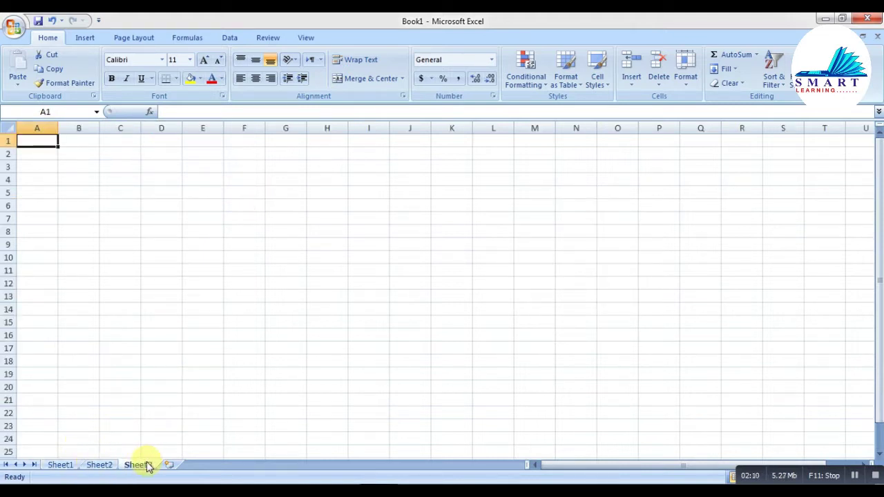
{"action": "left_click", "coordinate": [67, 467]}
{"action": "left_click", "coordinate": [137, 307]}
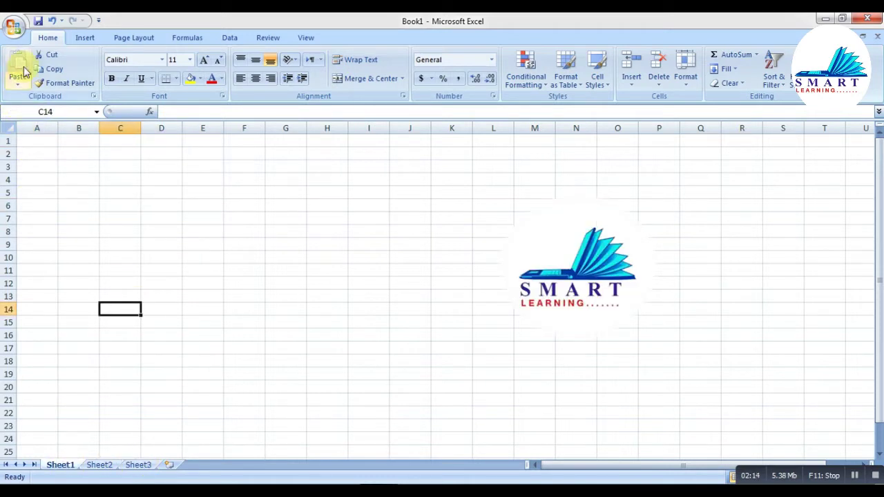
Create a new workbook from the Blank Workbook template.
{"action": "left_click", "coordinate": [15, 33]}
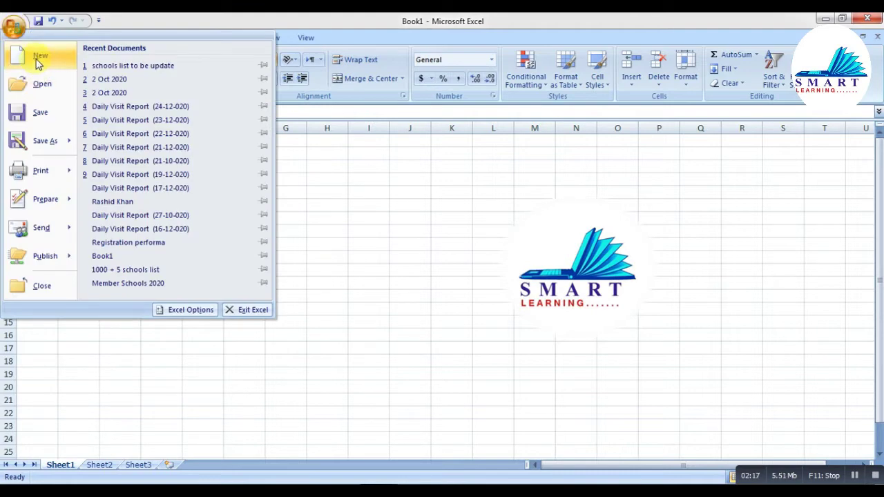
{"action": "left_click", "coordinate": [38, 61]}
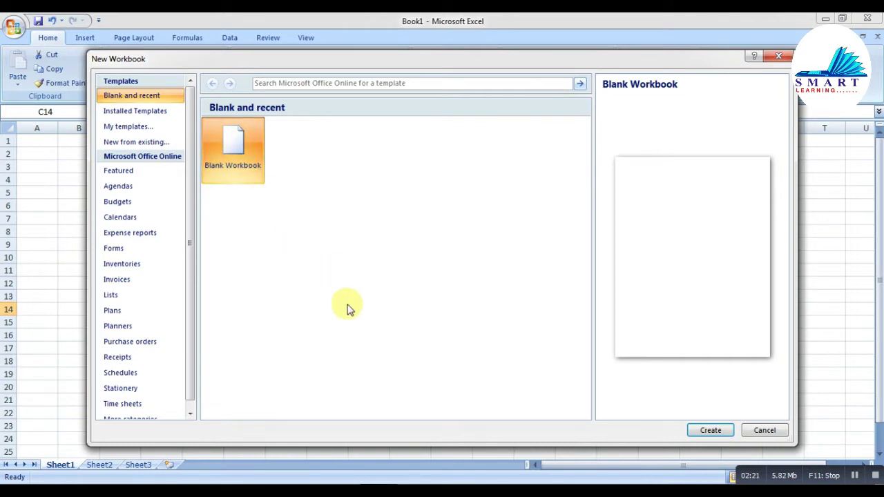
{"action": "left_click", "coordinate": [698, 432]}
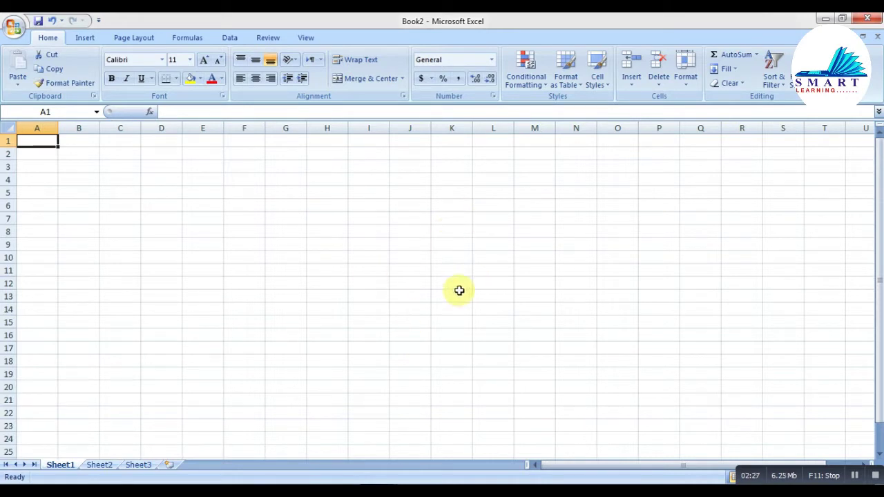
Check the two open workbooks and close the new blank one to return to Book1.
{"action": "mouse_move", "coordinate": [380, 488]}
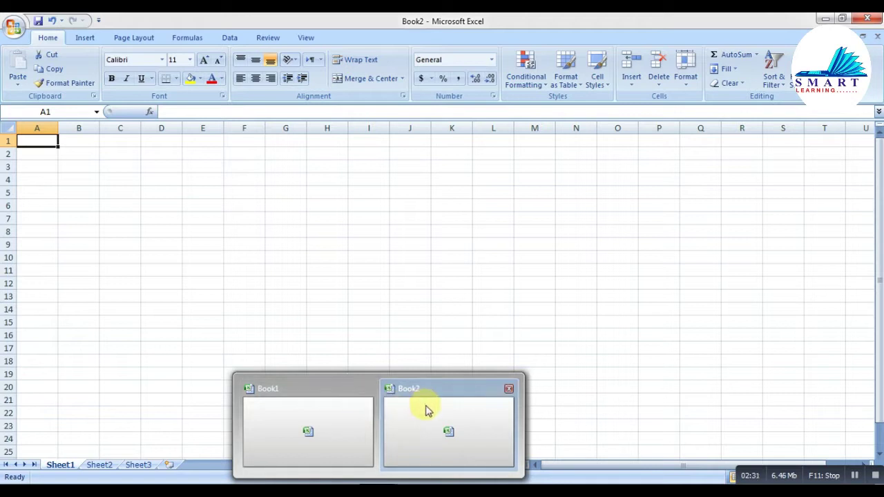
{"action": "left_click", "coordinate": [429, 280]}
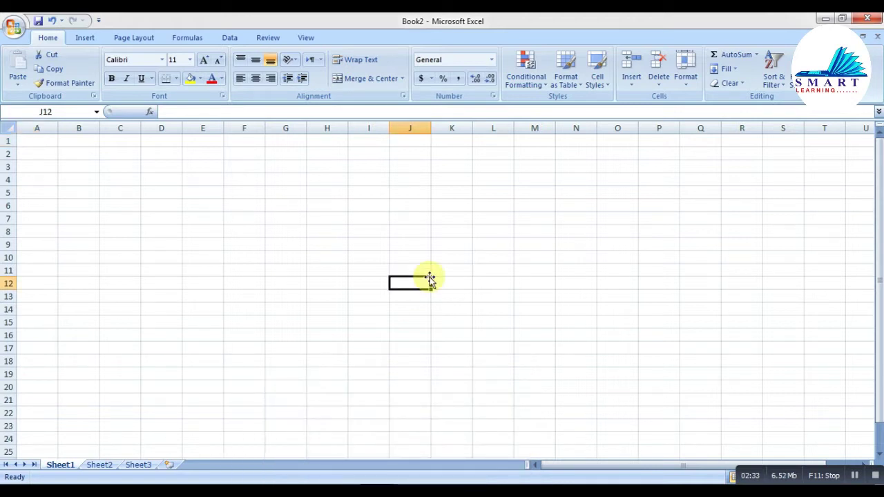
{"action": "left_click", "coordinate": [877, 37]}
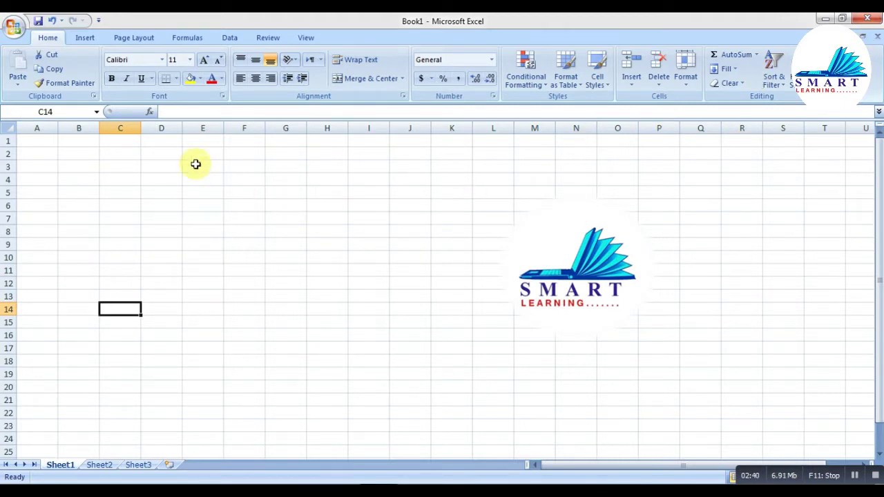
Examine the workbook's Save, Save As and Print options, and return to the sheet at cell E5.
{"action": "left_click", "coordinate": [16, 29]}
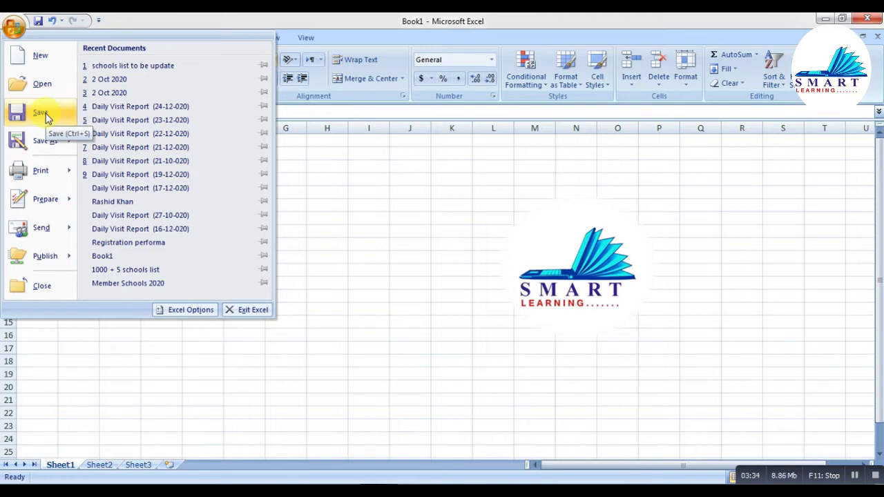
{"action": "mouse_move", "coordinate": [50, 143]}
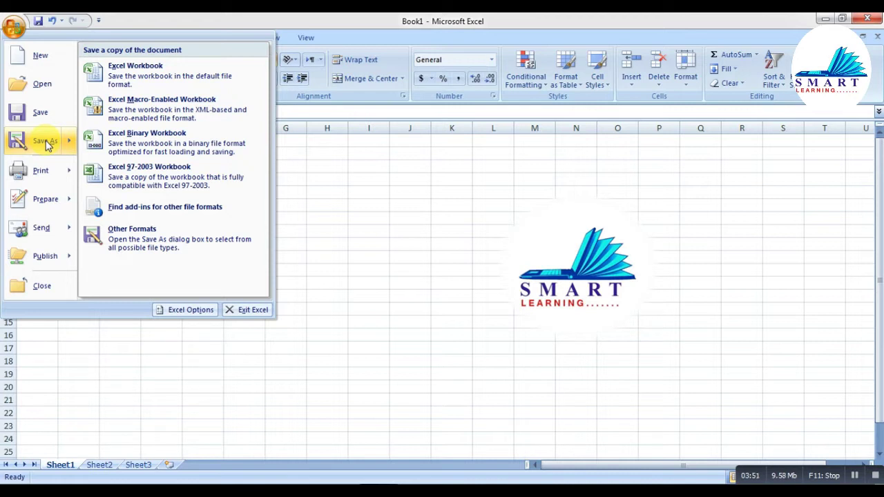
{"action": "mouse_move", "coordinate": [43, 166]}
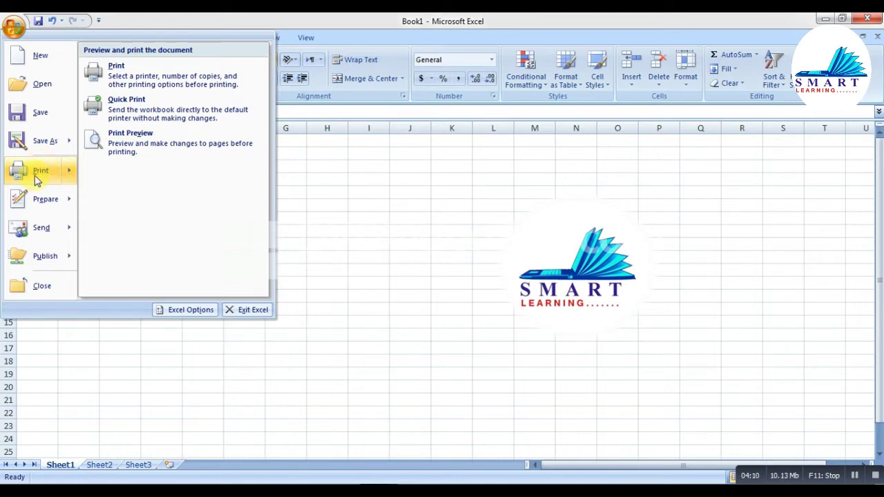
{"action": "left_click", "coordinate": [228, 18]}
{"action": "left_click", "coordinate": [191, 196]}
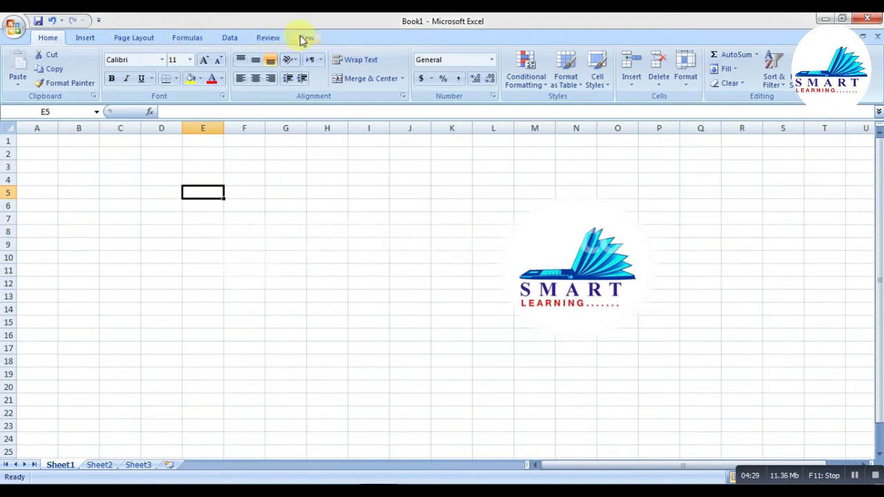
Look over the Formulas, Insert and Page Layout commands and return to the Home commands.
{"action": "left_click", "coordinate": [184, 40]}
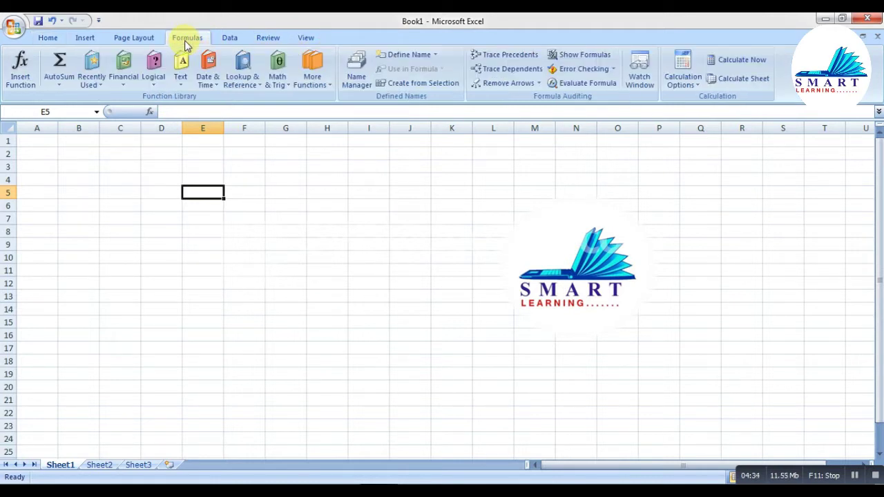
{"action": "left_click", "coordinate": [48, 40]}
{"action": "left_click", "coordinate": [86, 40]}
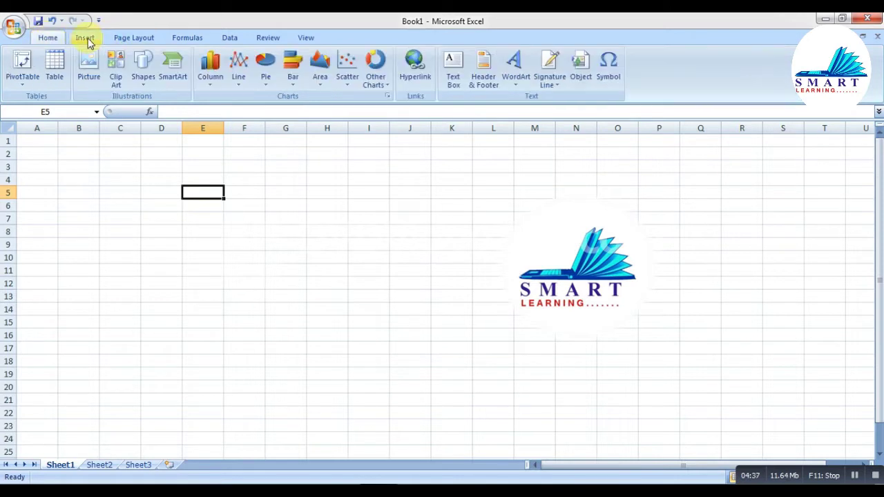
{"action": "left_click", "coordinate": [121, 40]}
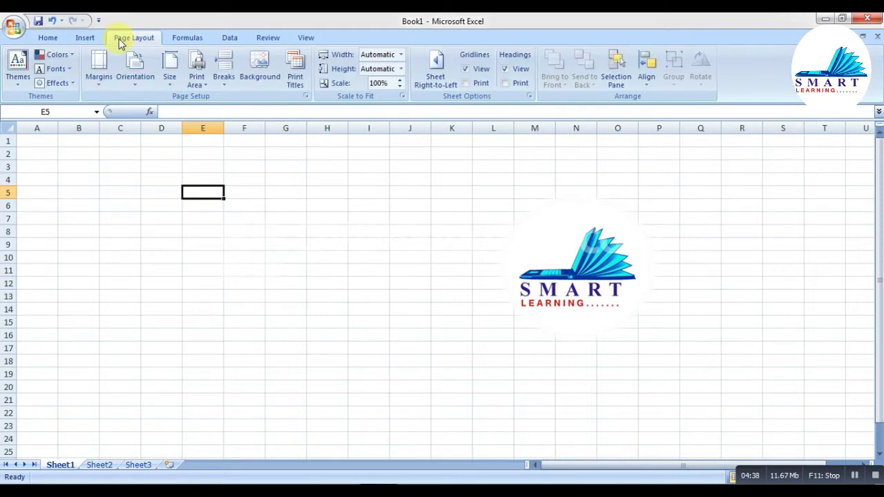
{"action": "left_click", "coordinate": [58, 43]}
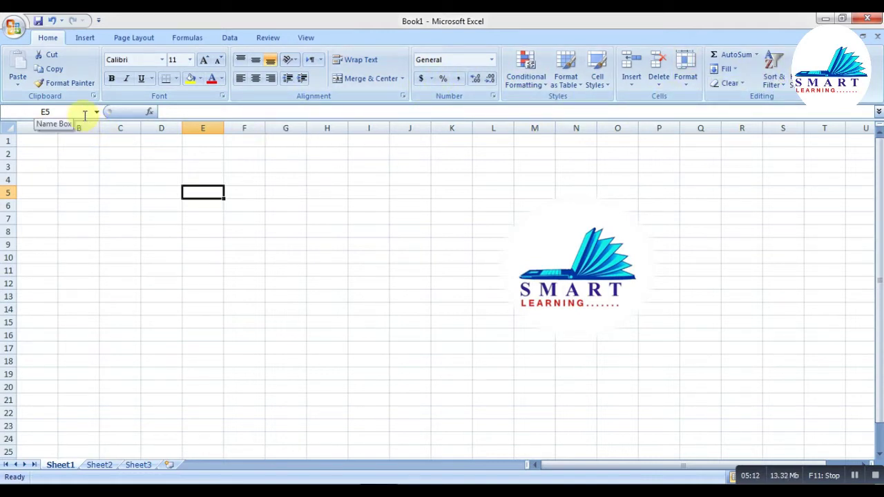
Select cell D7 and open its content for editing in the formula bar.
{"action": "left_click", "coordinate": [170, 224]}
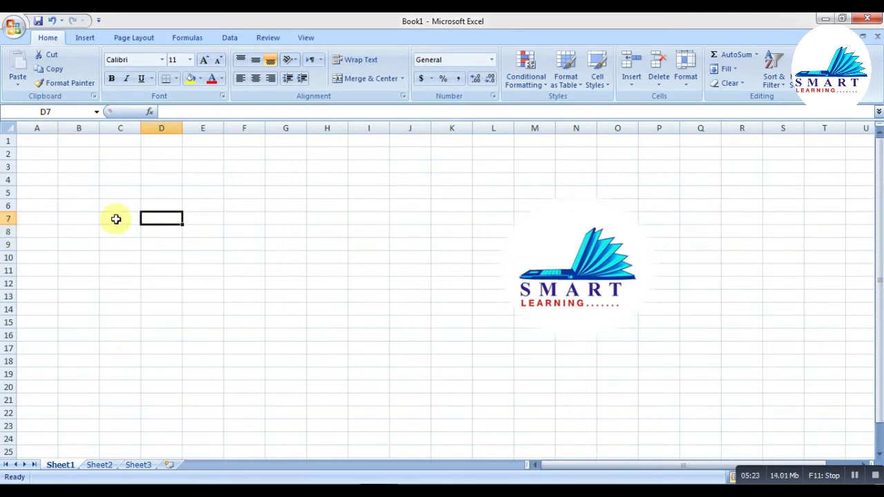
{"action": "left_click", "coordinate": [226, 108]}
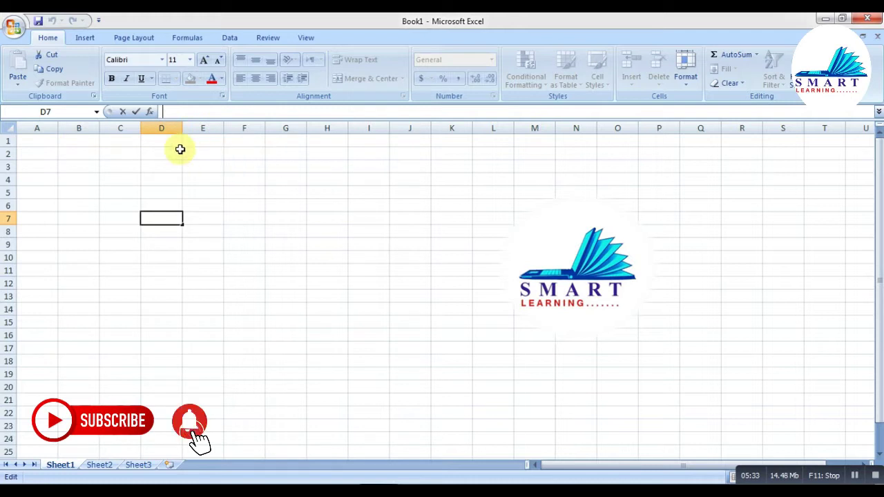
Select the whole columns A, B, C and D one after another, finishing on cell E5.
{"action": "left_click", "coordinate": [39, 128]}
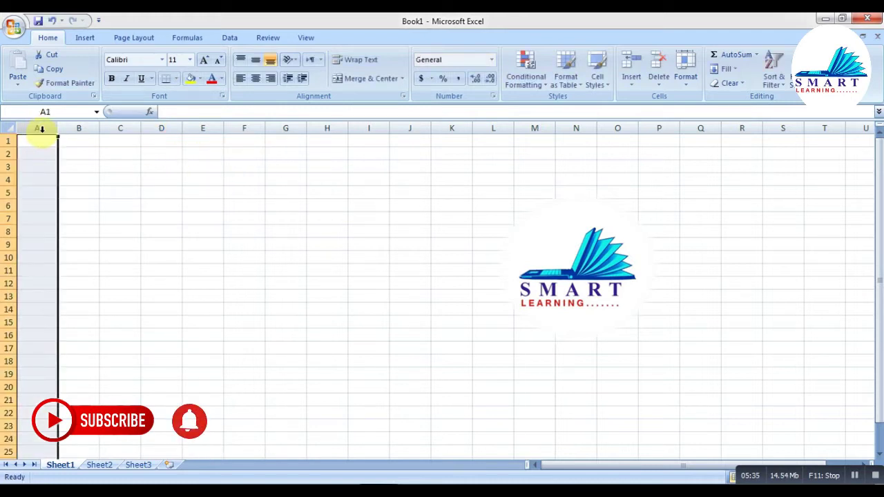
{"action": "left_click", "coordinate": [78, 129]}
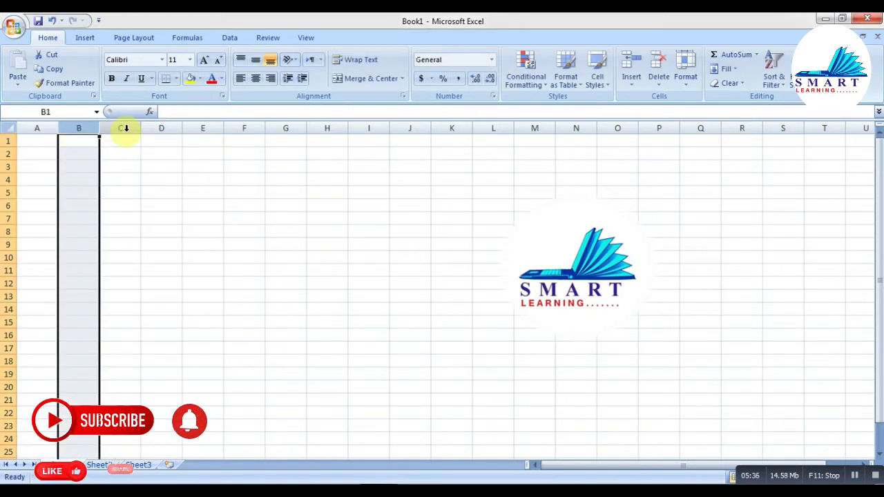
{"action": "left_click", "coordinate": [126, 128]}
{"action": "left_click", "coordinate": [169, 128]}
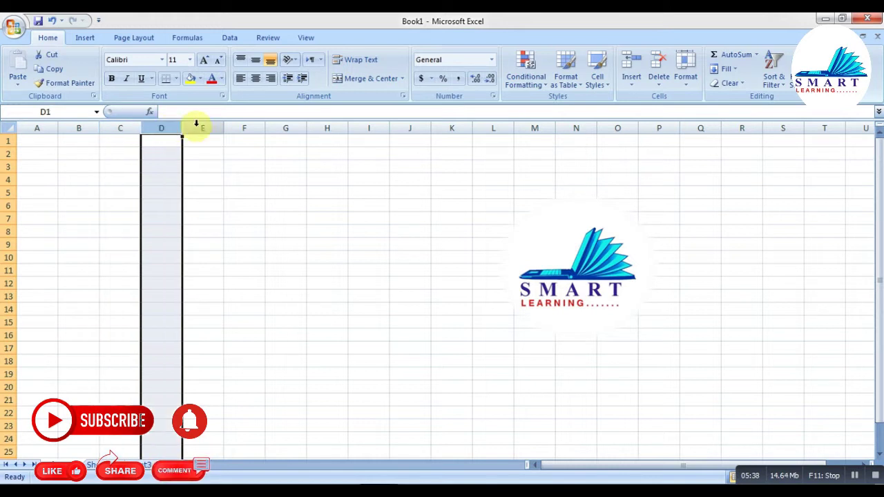
{"action": "left_click", "coordinate": [209, 192]}
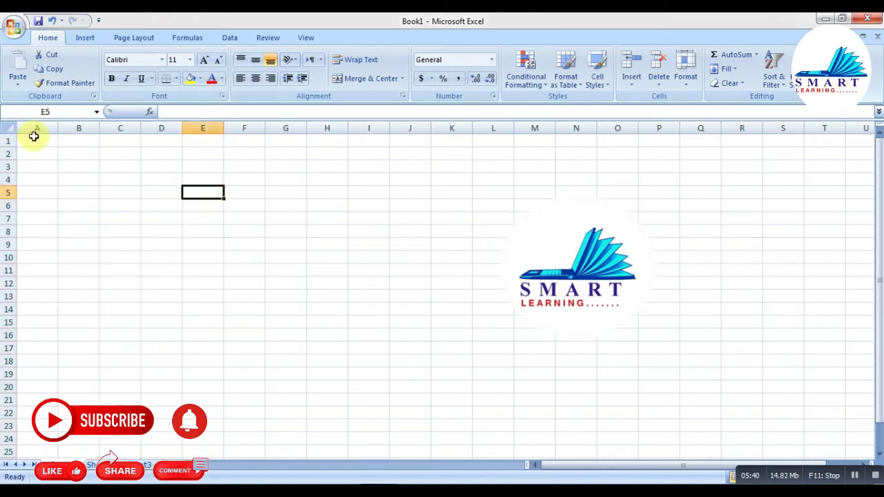
Select the whole rows 1, 2 and 3 one after another, finishing on cell D7.
{"action": "left_click", "coordinate": [7, 140]}
{"action": "left_click", "coordinate": [8, 153]}
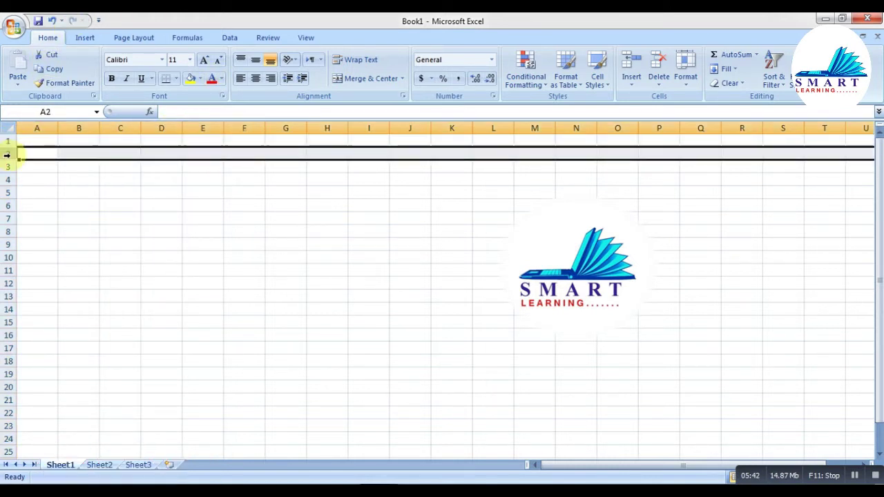
{"action": "left_click", "coordinate": [7, 166]}
{"action": "left_click", "coordinate": [162, 215]}
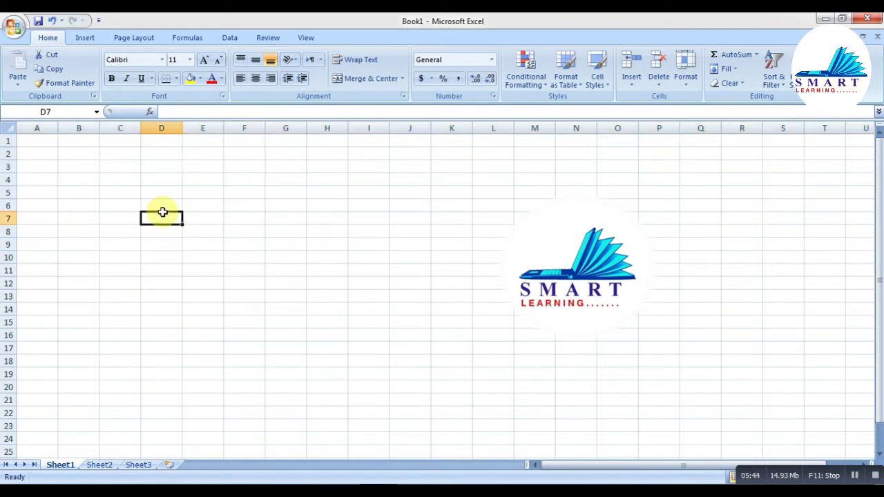
Select cells E5, E13 and F11 one after another, and scroll the sheet horizontally and vertically.
{"action": "left_click", "coordinate": [211, 192]}
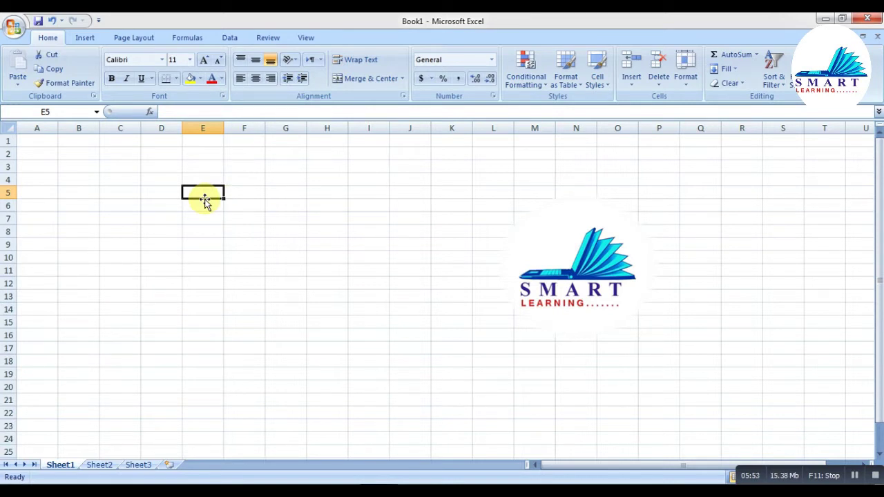
{"action": "left_click", "coordinate": [199, 296]}
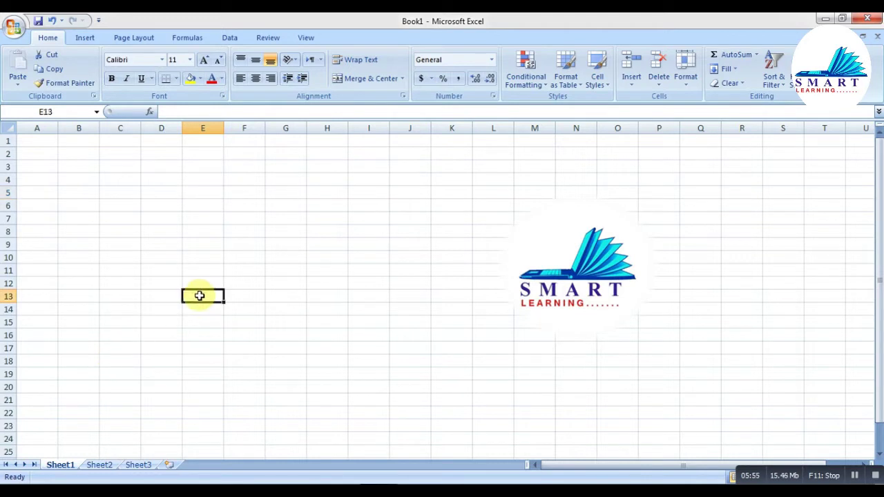
{"action": "left_click", "coordinate": [234, 273]}
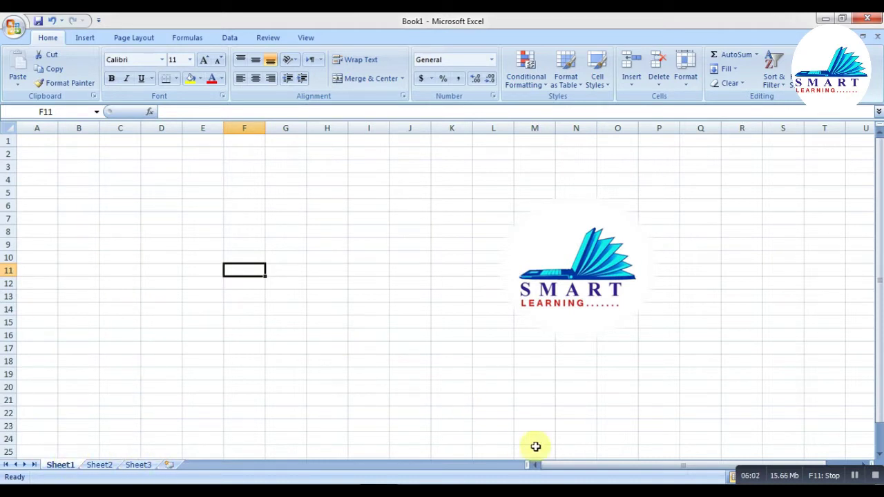
{"action": "left_click_drag", "start_coordinate": [606, 468], "coordinate": [586, 467]}
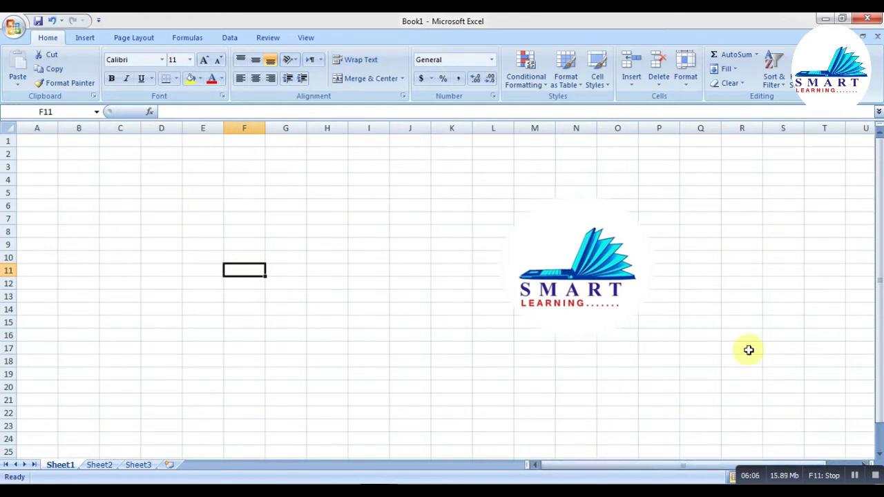
{"action": "left_click_drag", "start_coordinate": [877, 283], "coordinate": [878, 231]}
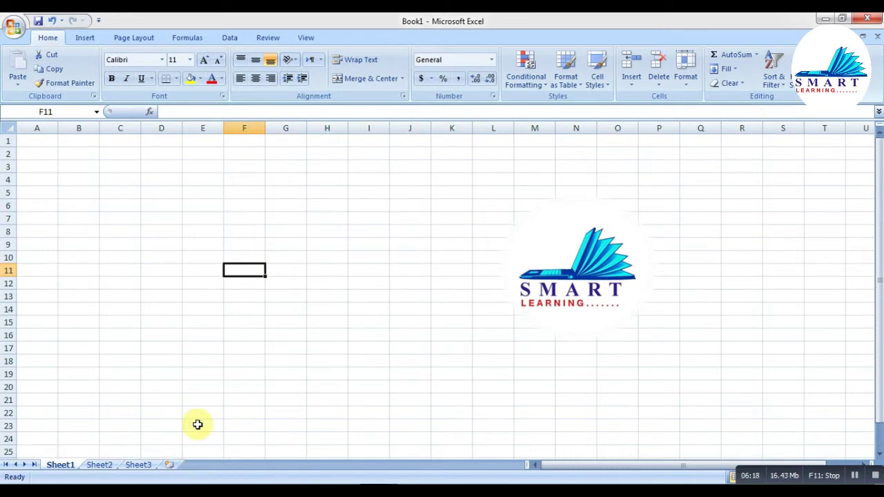
Add a new worksheet to the workbook and return to Sheet1.
{"action": "left_click", "coordinate": [170, 465]}
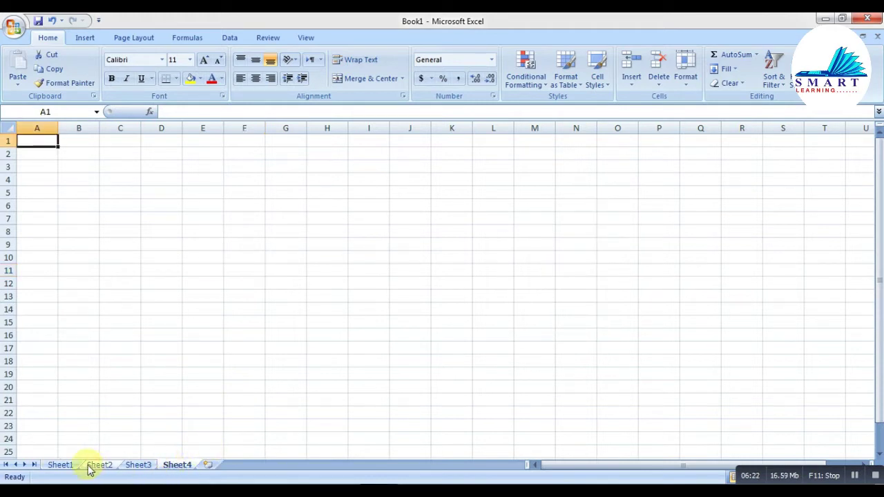
{"action": "left_click", "coordinate": [60, 465]}
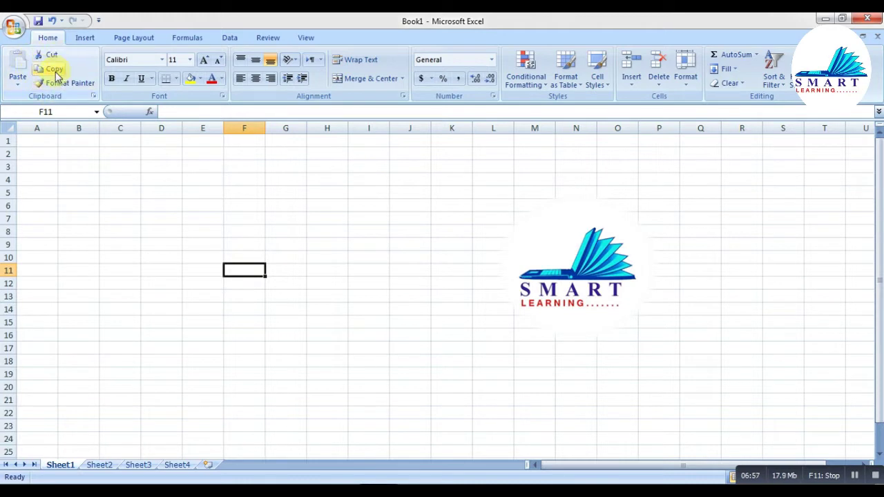
Enter a sentence in cell C3 made of a friend's first name followed by "is my best friend".
{"action": "left_click", "coordinate": [159, 207]}
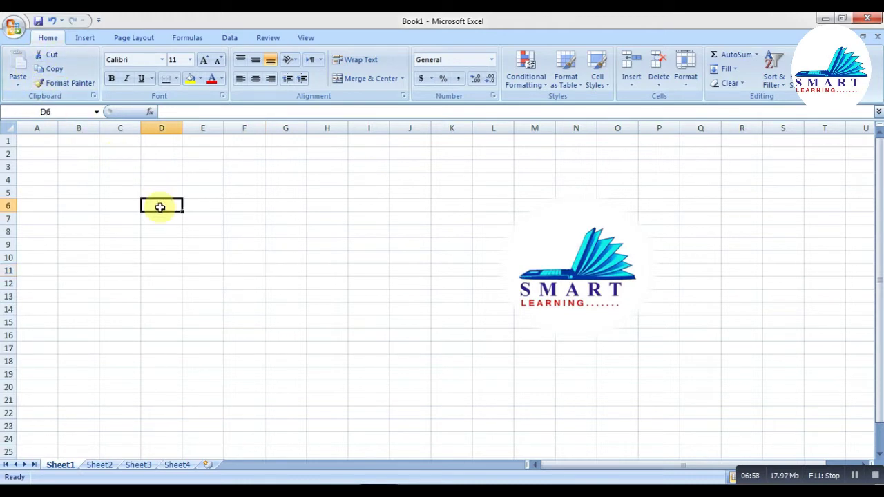
{"action": "left_click", "coordinate": [120, 143]}
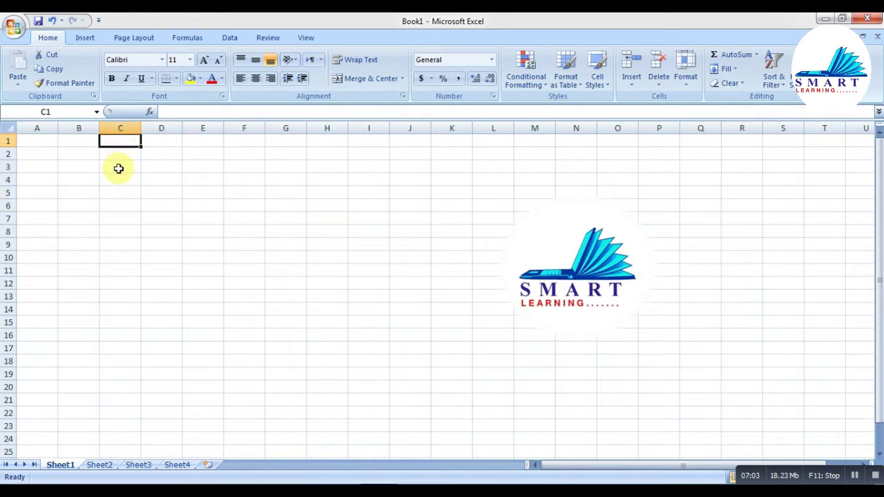
{"action": "left_click", "coordinate": [119, 168]}
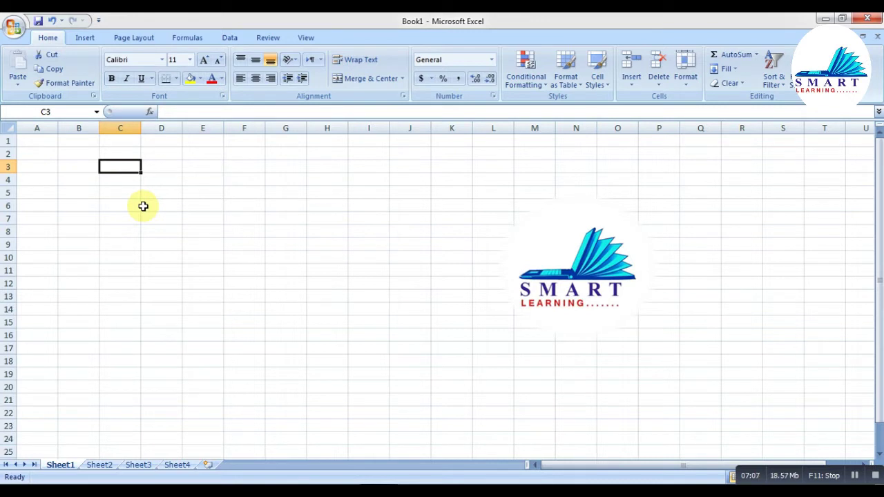
{"action": "type", "text": "Ali"}
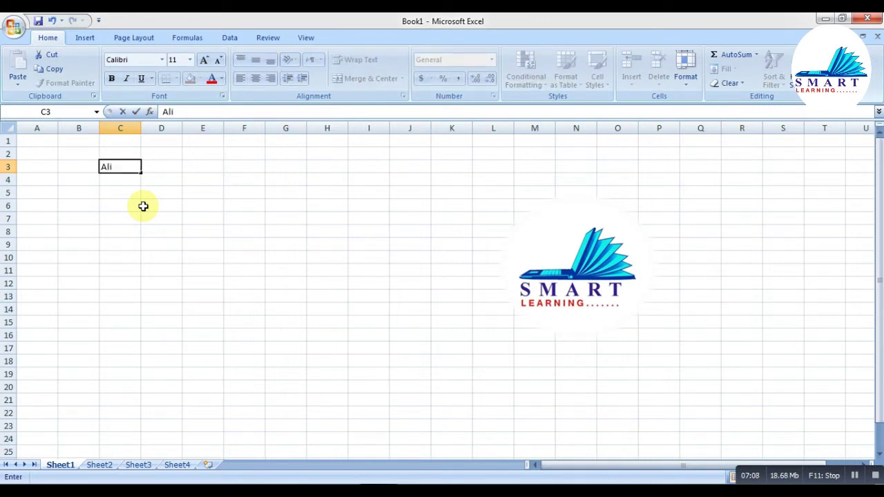
{"action": "type", "text": " is my best friend"}
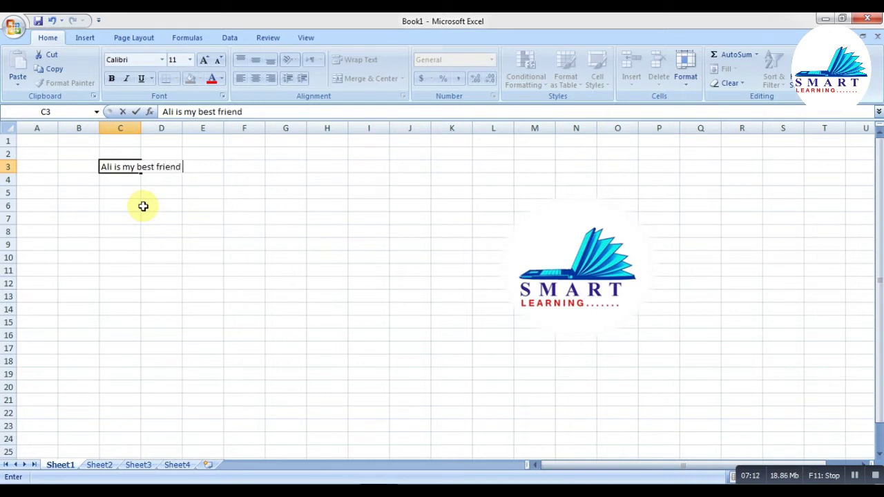
{"action": "left_click", "coordinate": [143, 206]}
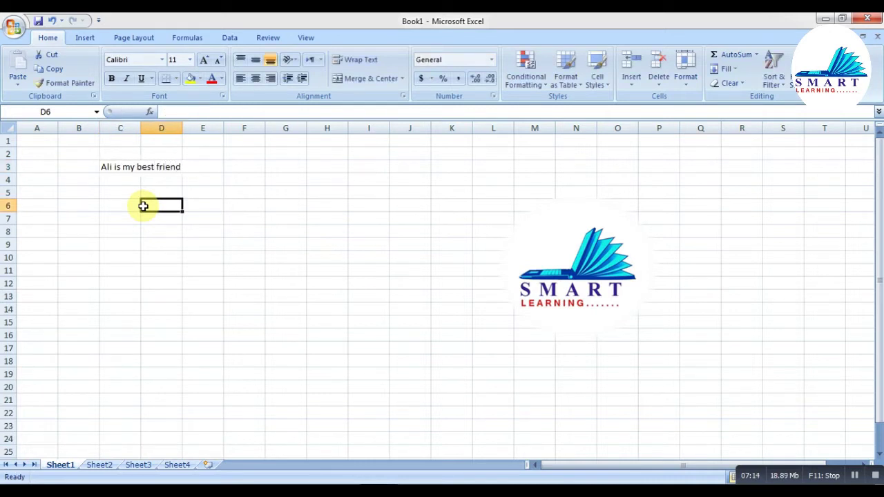
Select the sentence's cell C3 and the range C3:E3 that it spans, finishing on cell D7.
{"action": "left_click", "coordinate": [123, 170]}
{"action": "left_click", "coordinate": [166, 205]}
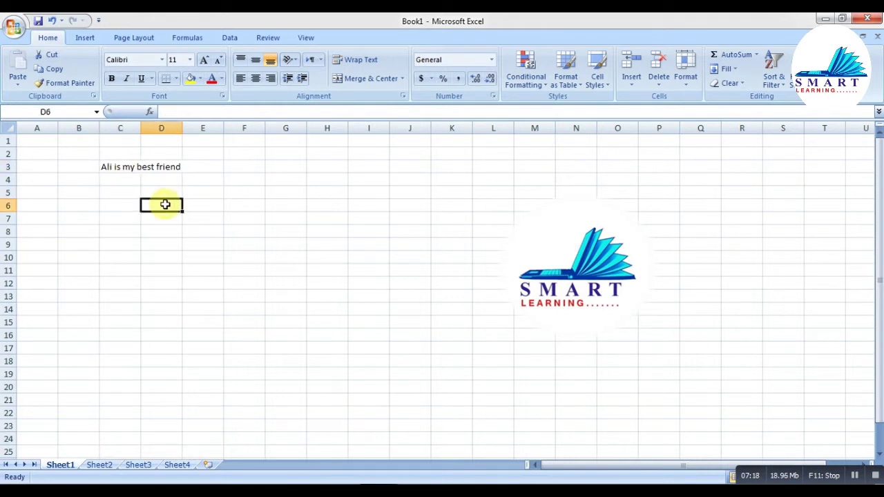
{"action": "left_click_drag", "start_coordinate": [123, 170], "coordinate": [212, 166]}
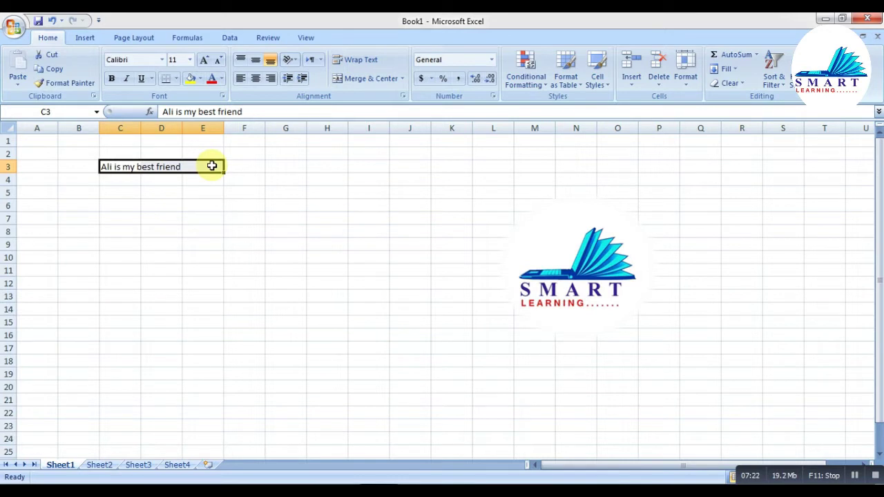
{"action": "left_click", "coordinate": [168, 224]}
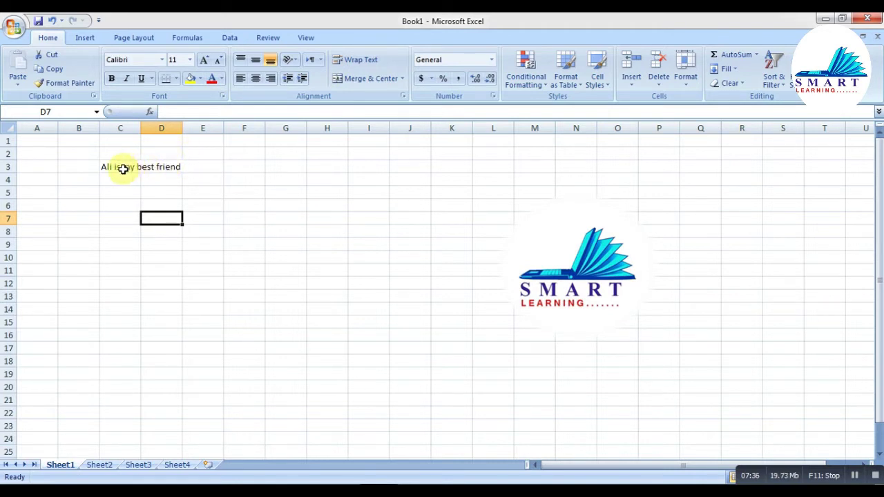
Try to duplicate the sentence by copying cell D3 and pasting it into cell D7.
{"action": "left_click_drag", "start_coordinate": [123, 167], "coordinate": [154, 168]}
{"action": "left_click", "coordinate": [153, 181]}
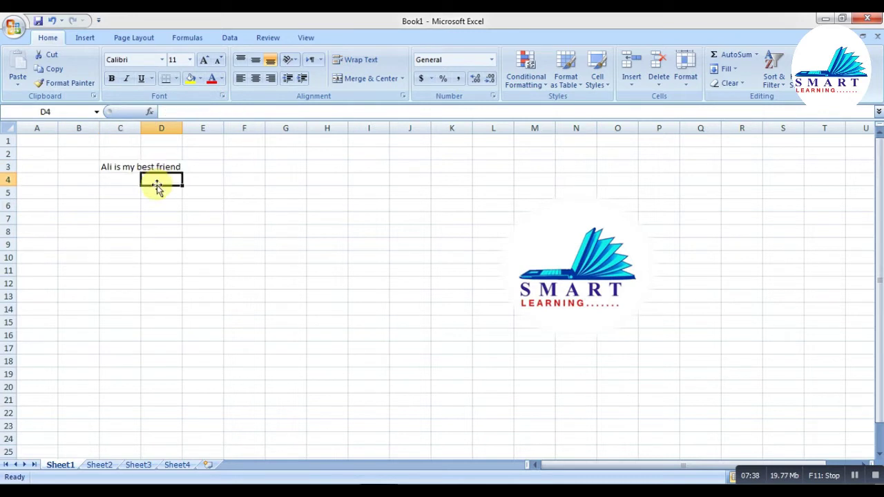
{"action": "left_click", "coordinate": [165, 168]}
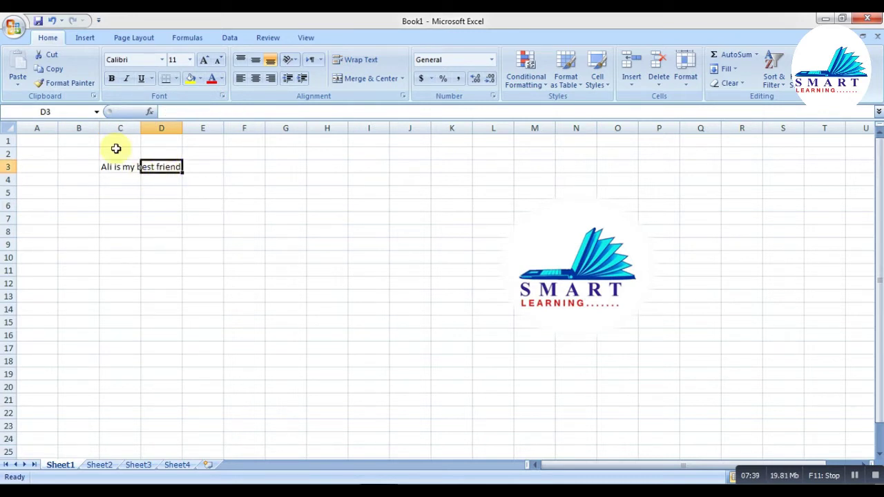
{"action": "left_click", "coordinate": [55, 74]}
{"action": "left_click", "coordinate": [154, 220]}
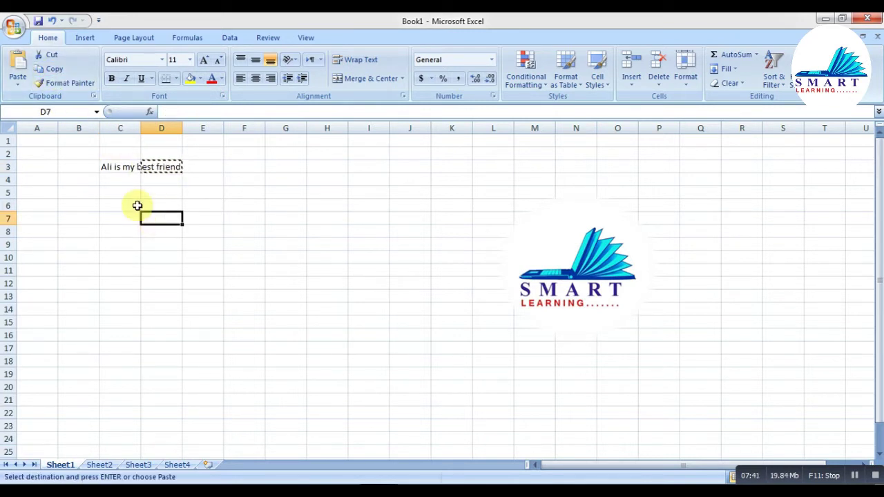
{"action": "left_click", "coordinate": [15, 69]}
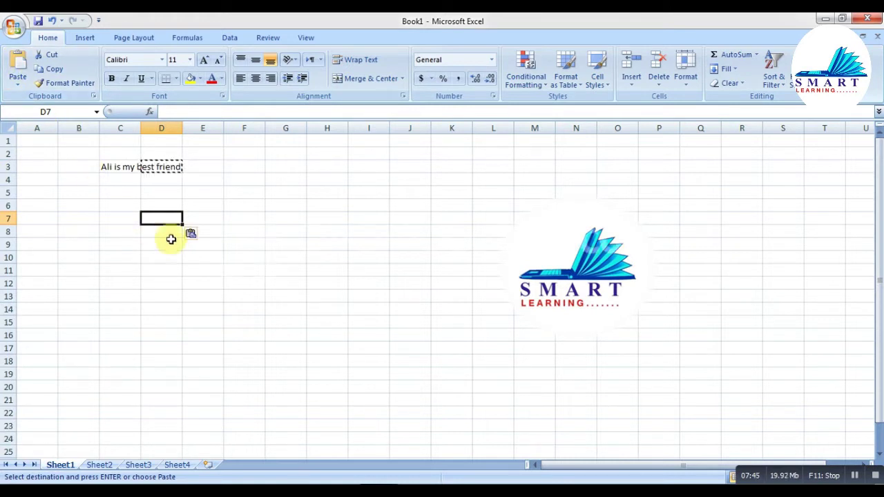
Copy the sentence from cell C3 and paste it into cell E9.
{"action": "left_click", "coordinate": [118, 168]}
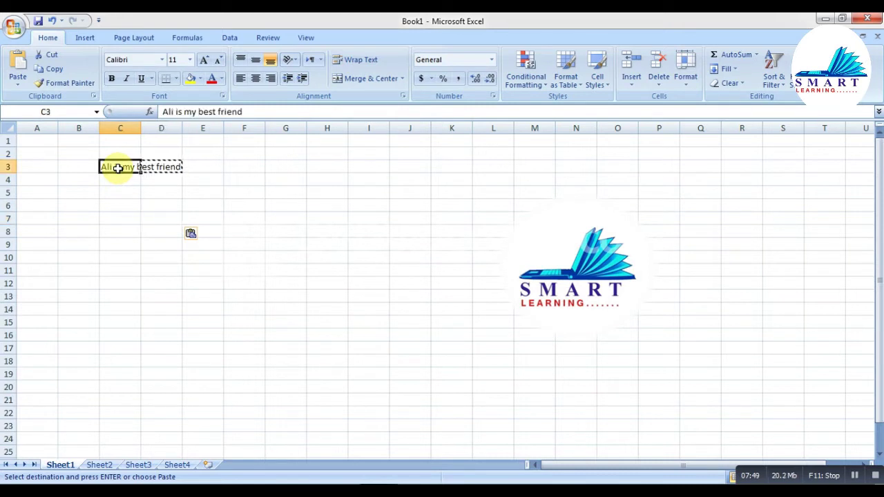
{"action": "left_click", "coordinate": [48, 69]}
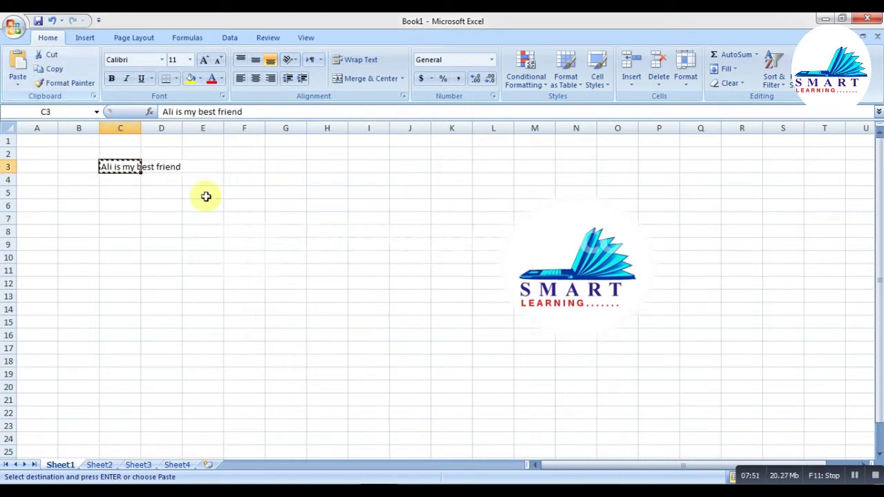
{"action": "left_click", "coordinate": [191, 246]}
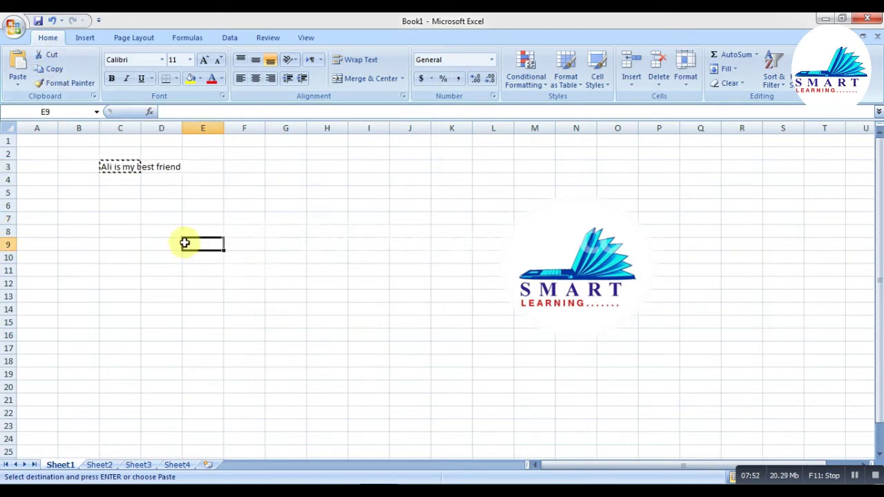
{"action": "left_click", "coordinate": [16, 70]}
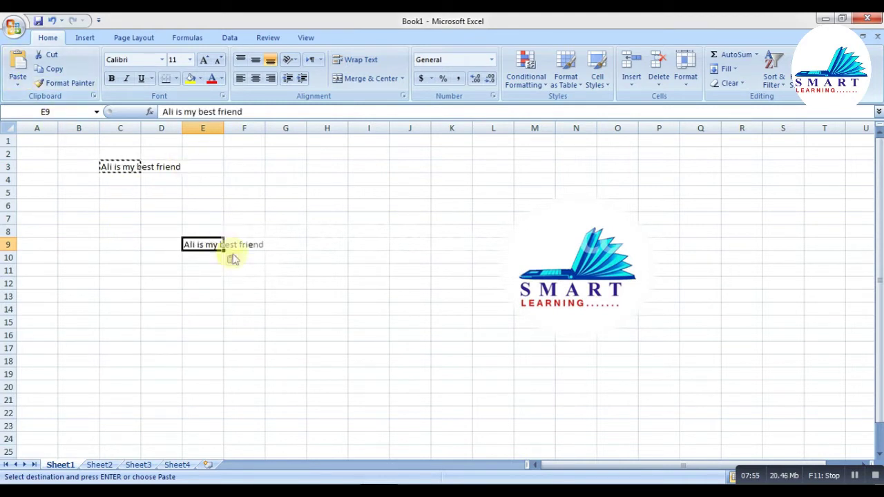
{"action": "left_click", "coordinate": [206, 271]}
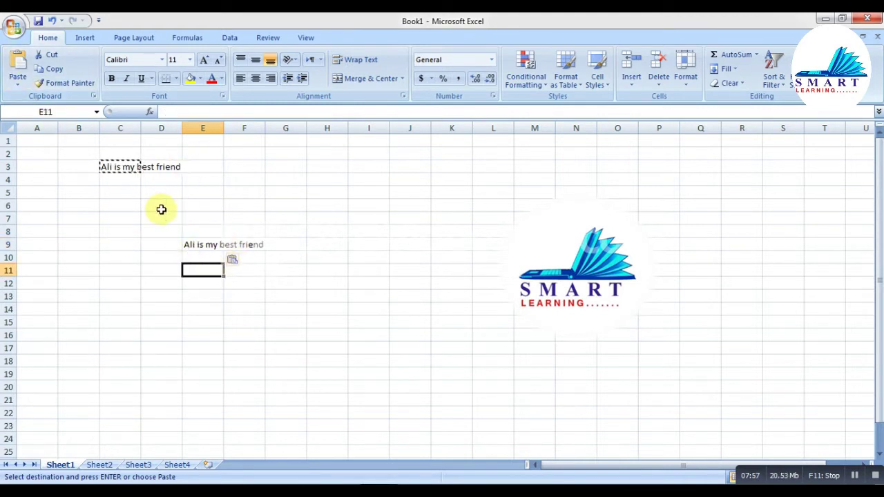
{"action": "left_click", "coordinate": [147, 194]}
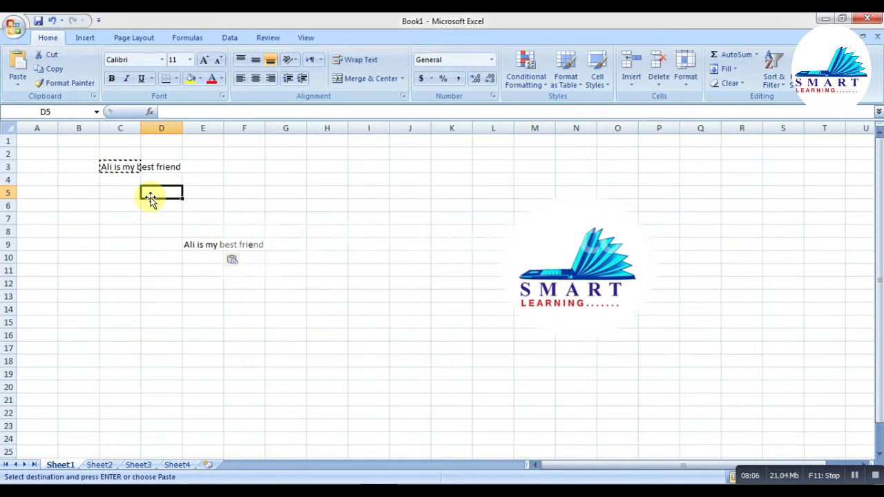
{"action": "key", "text": "ctrl+s"}
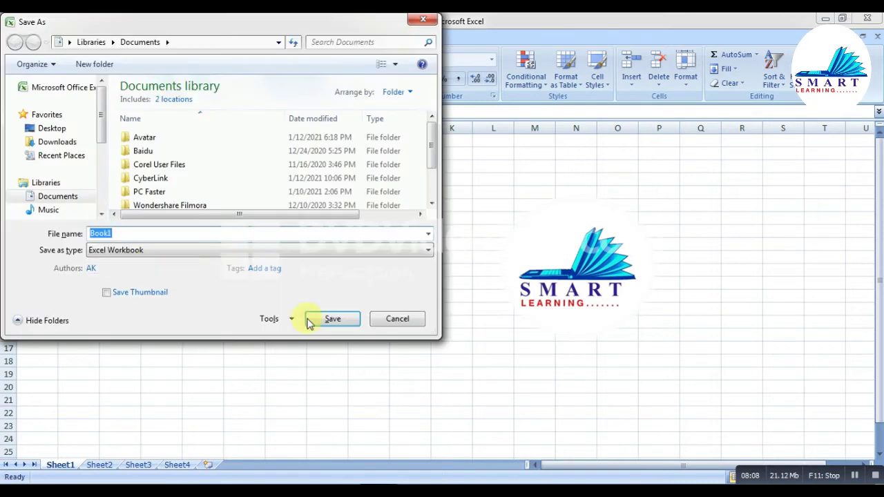
{"action": "left_click", "coordinate": [401, 318]}
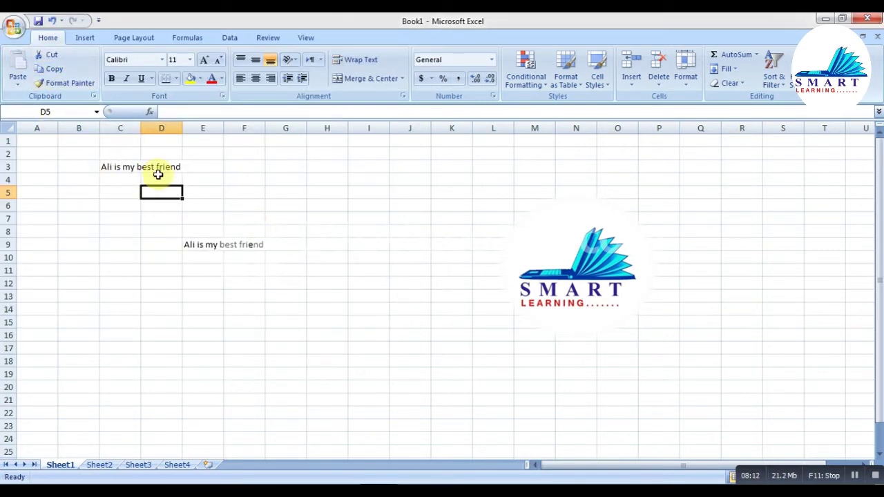
Cut the sentence from cell C3 and paste it into cell D12.
{"action": "left_click", "coordinate": [116, 168]}
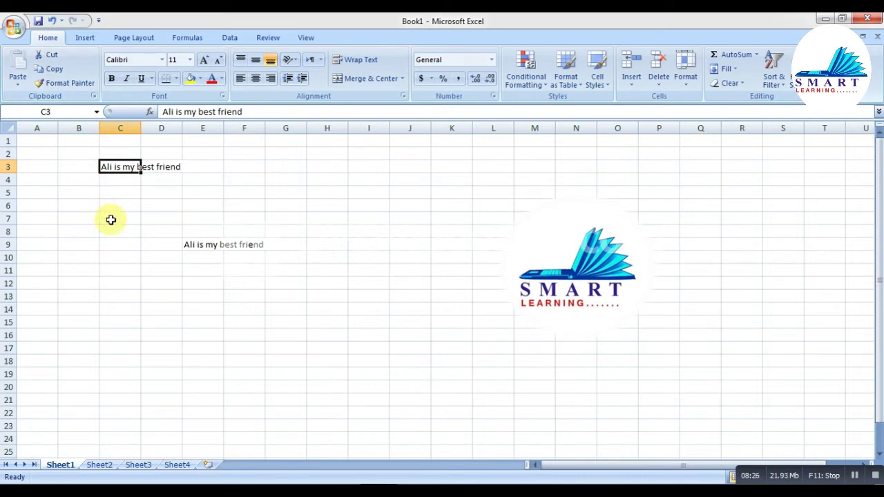
{"action": "left_click", "coordinate": [50, 58]}
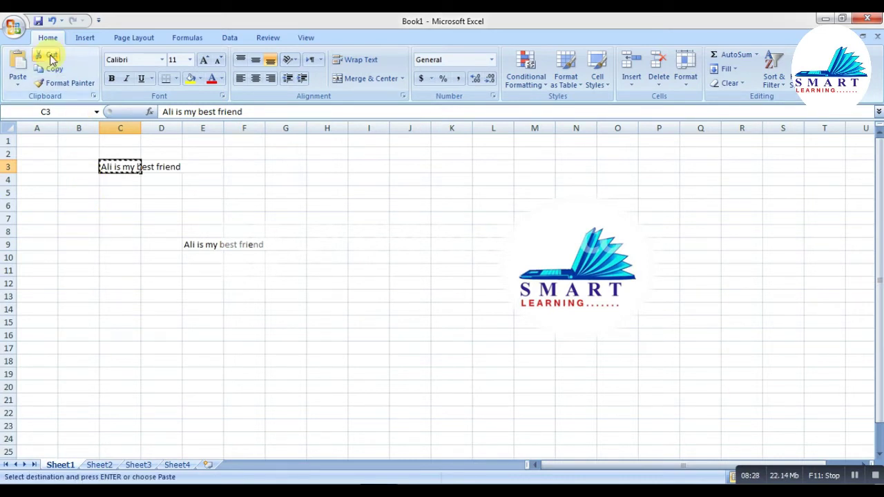
{"action": "left_click", "coordinate": [179, 287]}
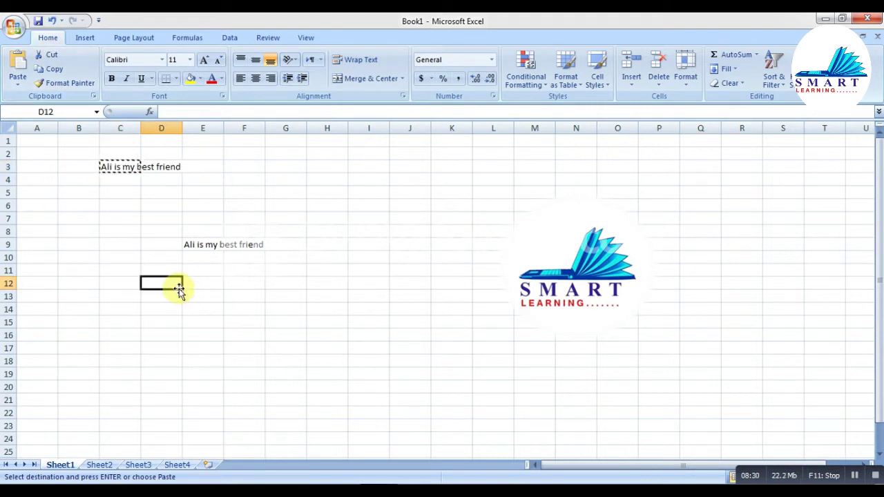
{"action": "left_click", "coordinate": [18, 67]}
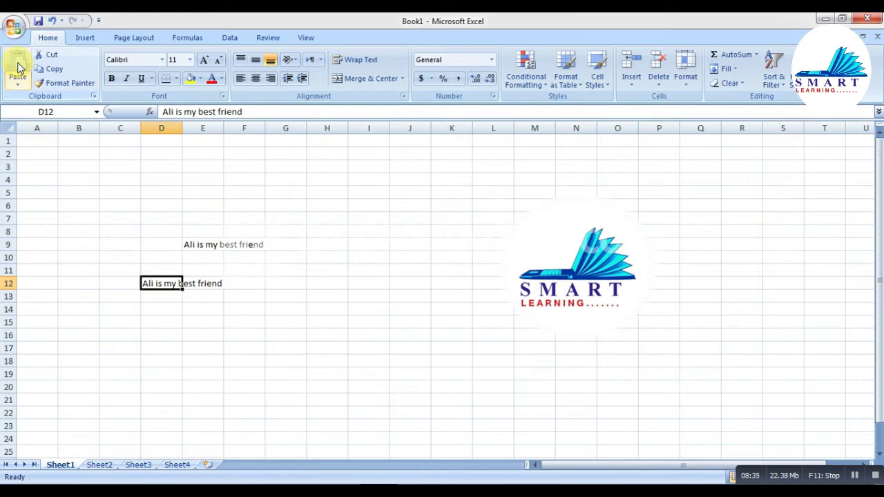
Format the sentence in cell E9 as bold with a yellow fill and red font color.
{"action": "left_click", "coordinate": [205, 244]}
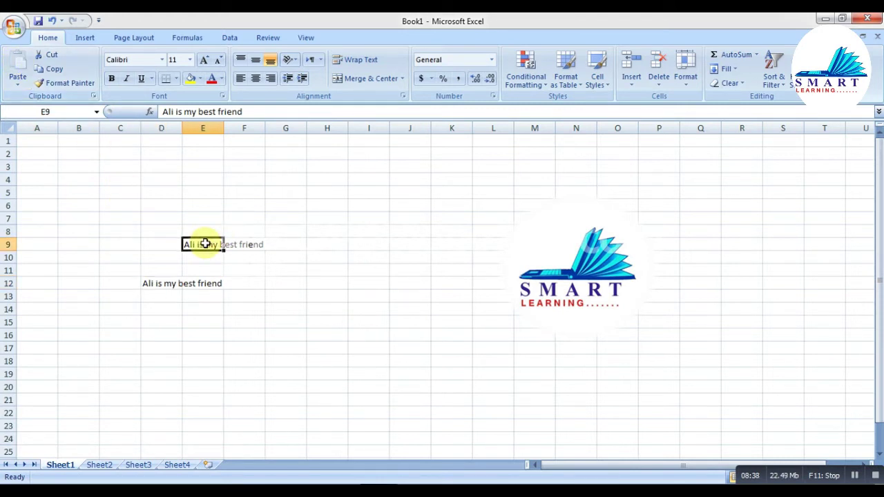
{"action": "left_click", "coordinate": [112, 79]}
{"action": "left_click", "coordinate": [190, 78]}
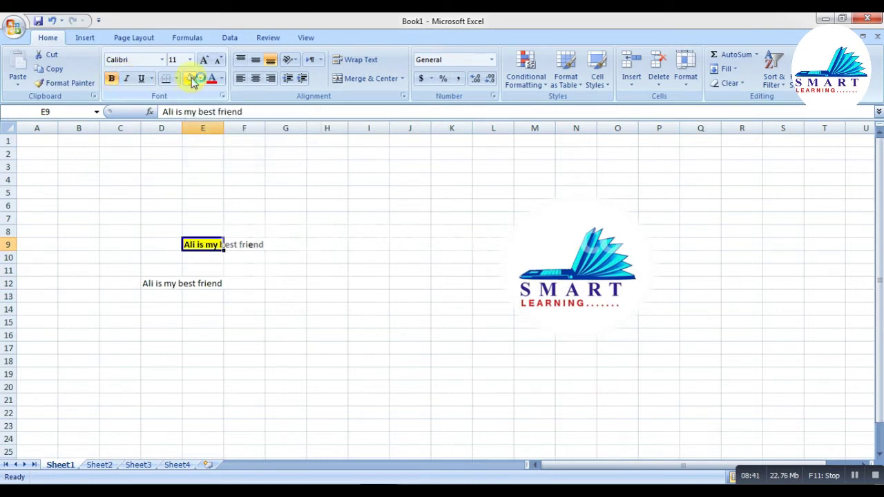
{"action": "left_click", "coordinate": [212, 80]}
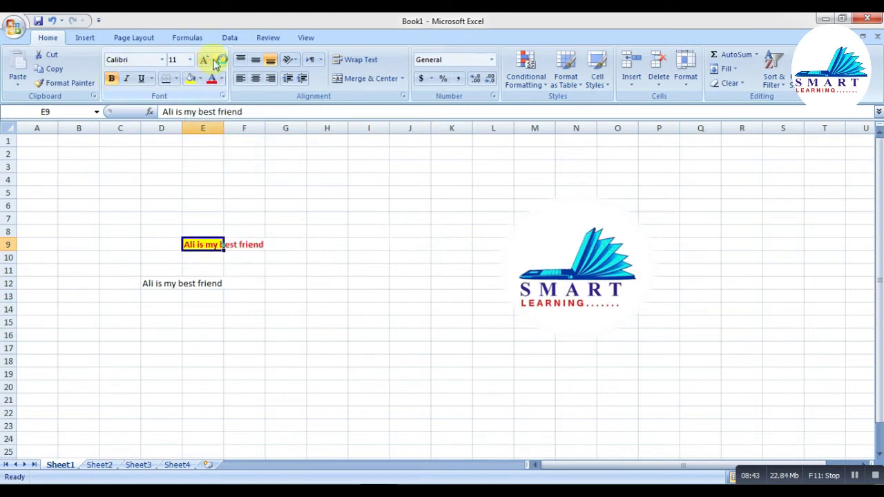
Enlarge the sentence in cell E9 to font size 16 and copy its formatting to cell D12 with Format Painter.
{"action": "left_click", "coordinate": [208, 61]}
{"action": "left_click", "coordinate": [207, 61]}
{"action": "left_click", "coordinate": [208, 60]}
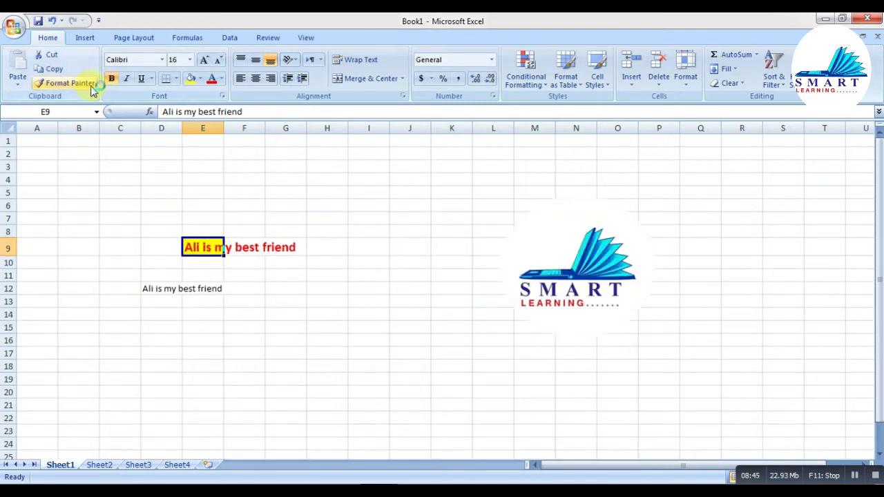
{"action": "left_click", "coordinate": [89, 84]}
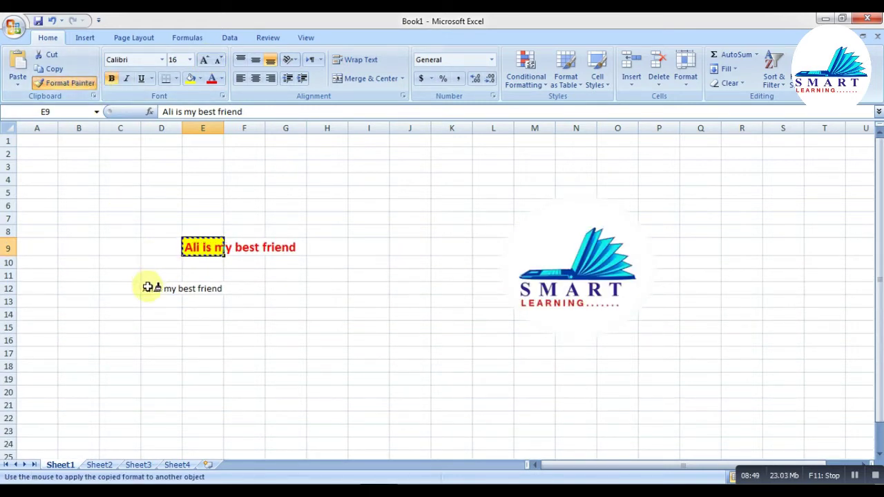
{"action": "left_click", "coordinate": [147, 288]}
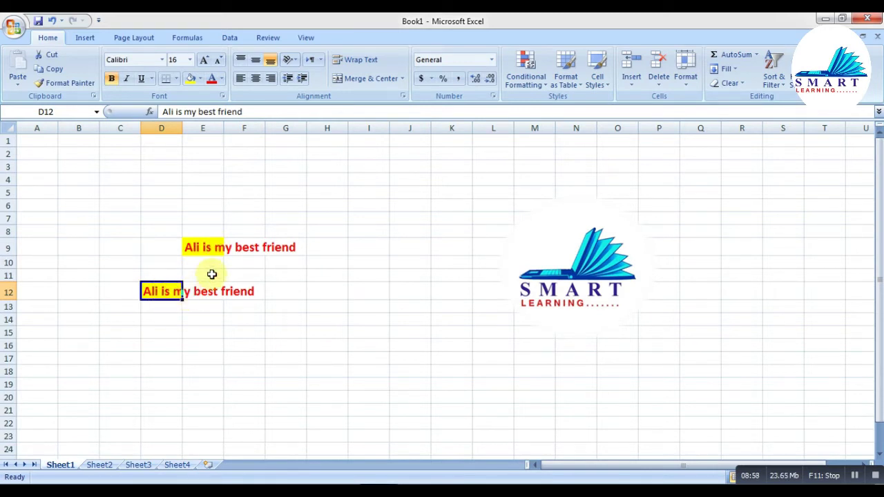
Try clearing cells D9:G12 and undo back to before the formatting was copied to cell D12.
{"action": "left_click", "coordinate": [159, 231]}
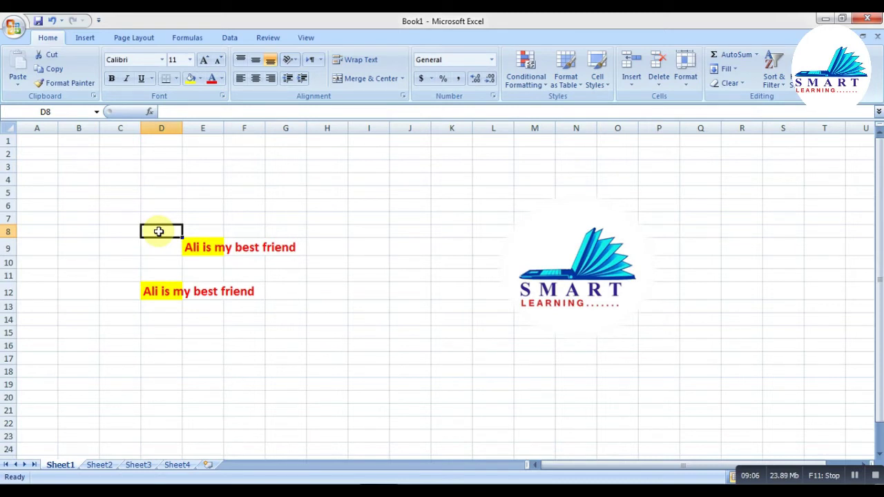
{"action": "left_click_drag", "start_coordinate": [147, 249], "coordinate": [277, 288]}
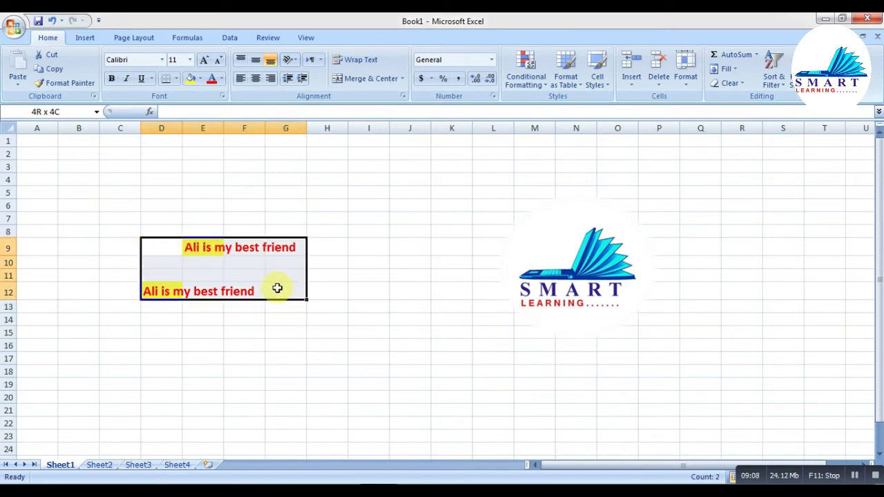
{"action": "key", "text": "Delete"}
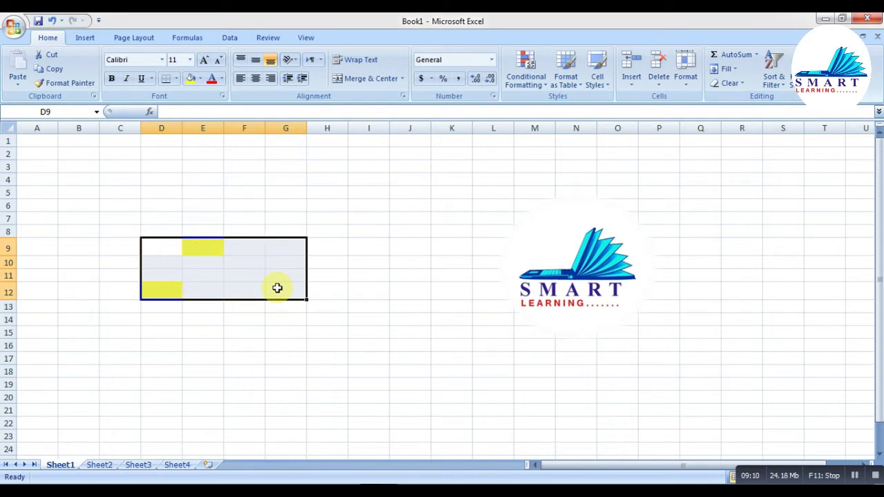
{"action": "left_click", "coordinate": [211, 201]}
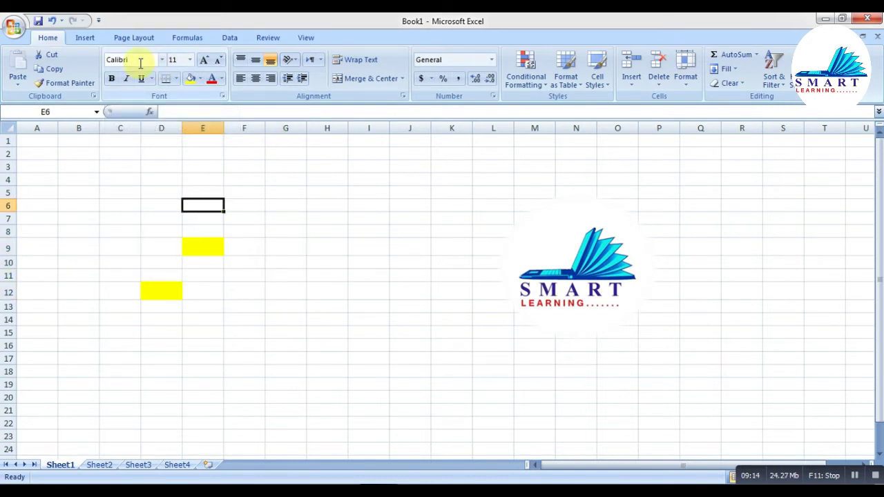
{"action": "left_click", "coordinate": [129, 201]}
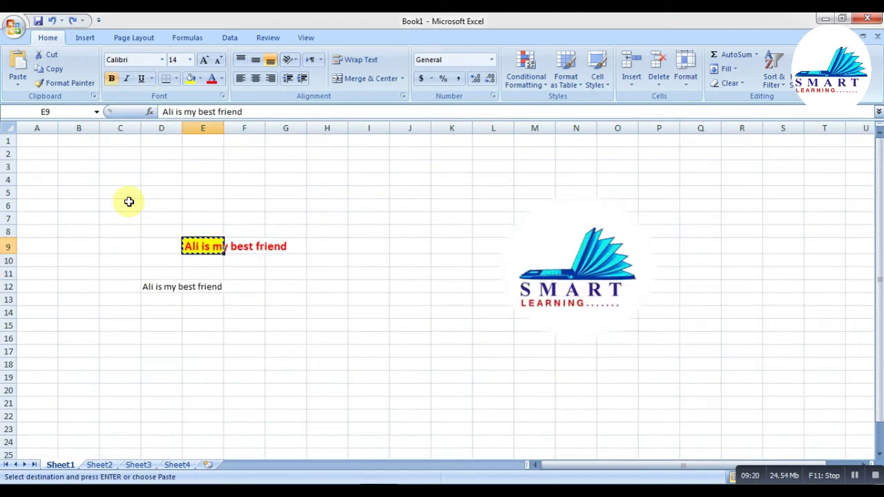
Change the font of the sentence in cell D12 to Aharoni.
{"action": "left_click", "coordinate": [172, 288]}
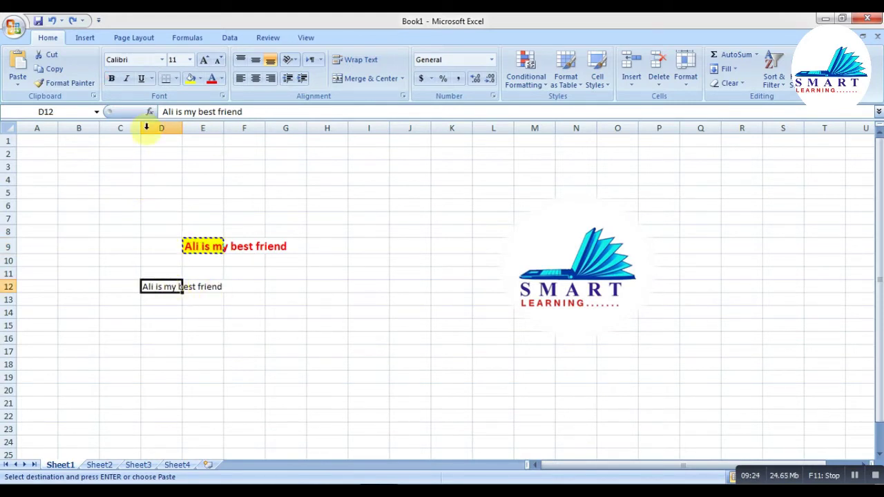
{"action": "left_click", "coordinate": [161, 60]}
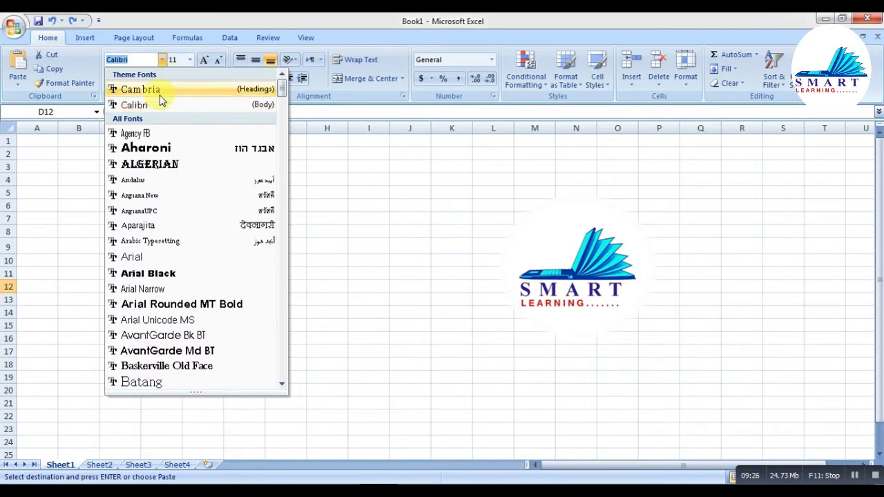
{"action": "left_click", "coordinate": [179, 149]}
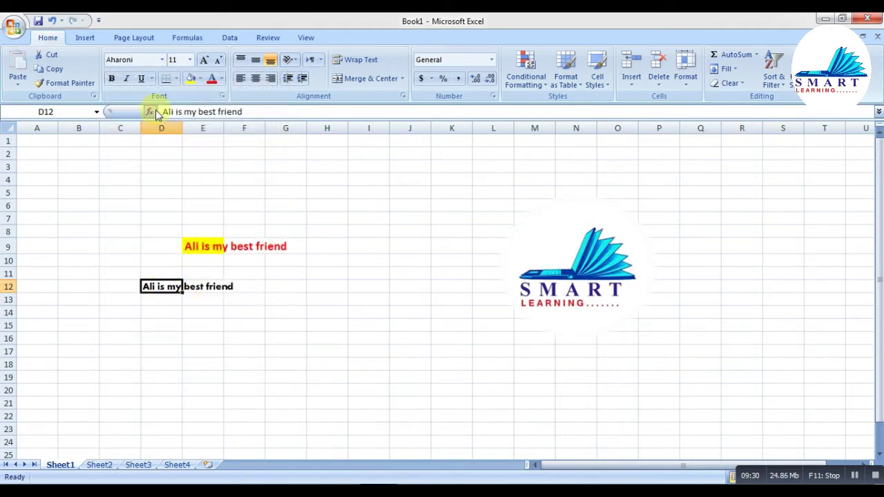
Increase the font size of cell D12 stepwise to 18 and reduce it one step to 16.
{"action": "left_click", "coordinate": [205, 60]}
{"action": "left_click", "coordinate": [205, 60]}
{"action": "left_click", "coordinate": [205, 60]}
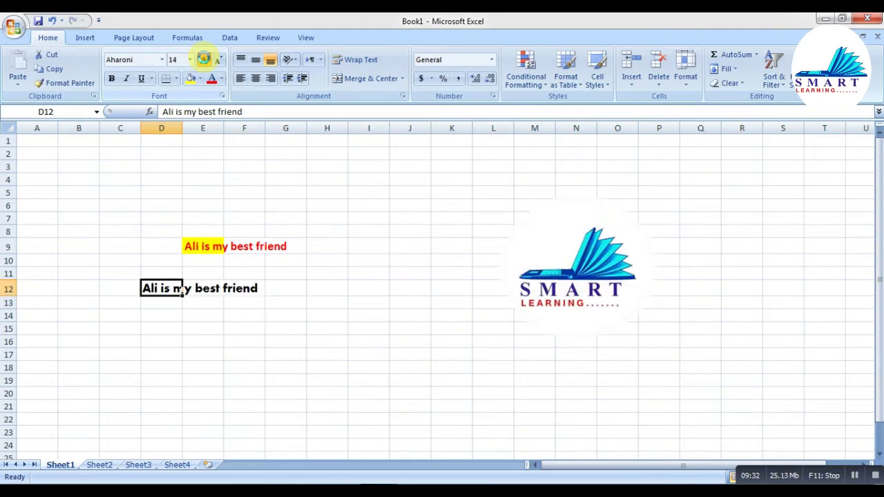
{"action": "left_click", "coordinate": [205, 61]}
{"action": "left_click", "coordinate": [218, 60]}
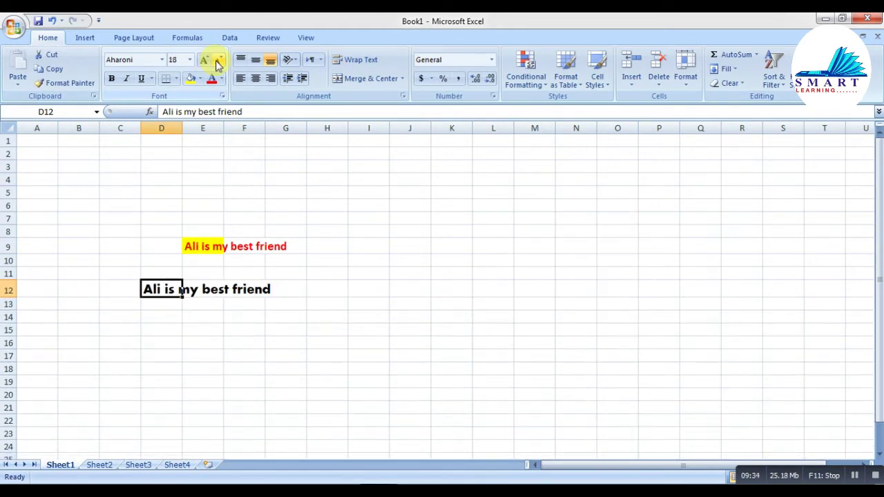
Set cell D12 to font size 12 and back up to 18, and change its font to AvantGarde Md BT.
{"action": "left_click", "coordinate": [189, 60]}
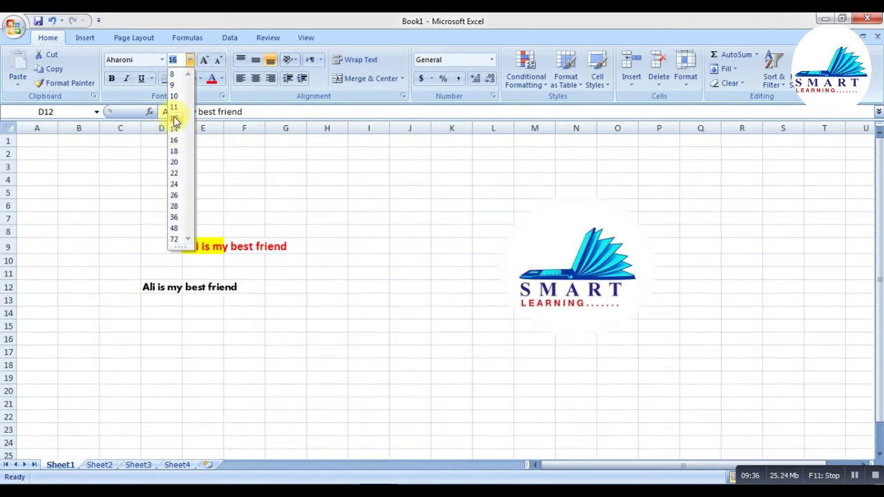
{"action": "left_click", "coordinate": [175, 117]}
{"action": "left_click", "coordinate": [190, 60]}
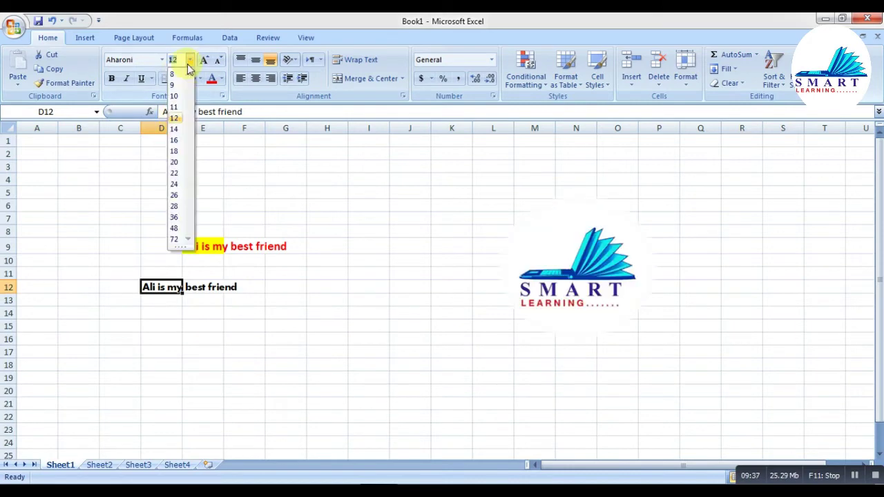
{"action": "left_click", "coordinate": [179, 152]}
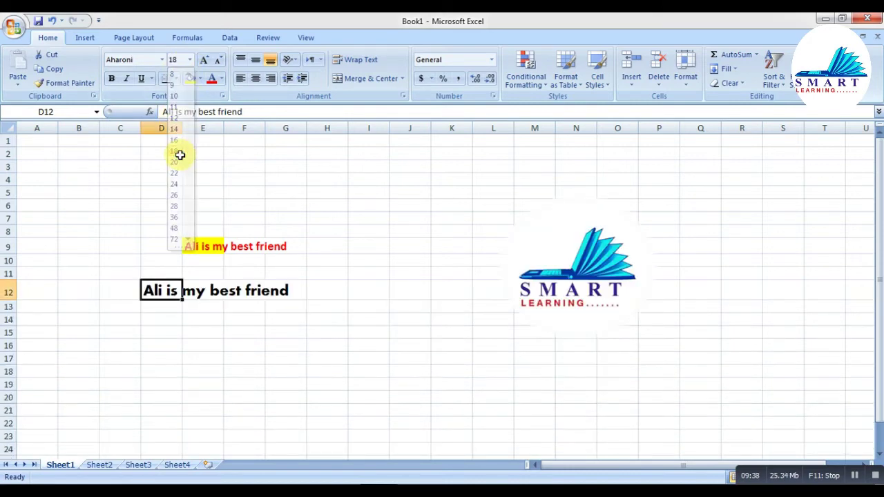
{"action": "left_click", "coordinate": [163, 61]}
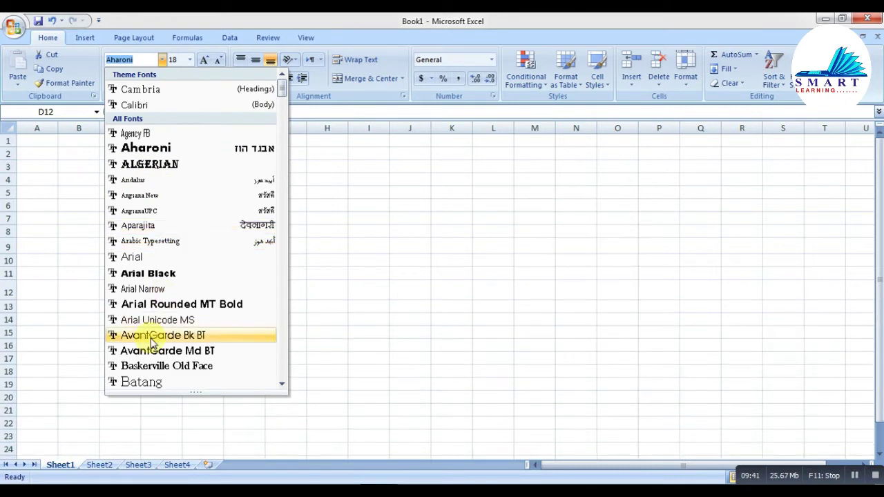
{"action": "left_click", "coordinate": [183, 351]}
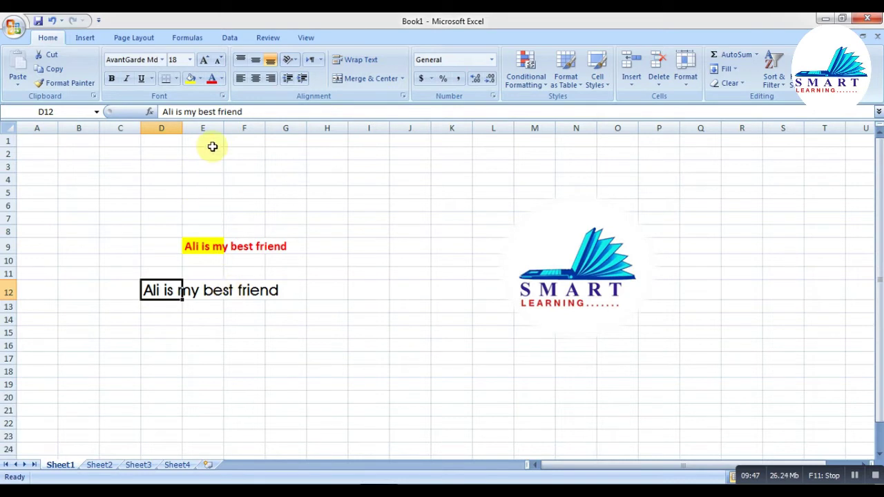
Make the sentence in cell D12 bold and italic, with a single underline changed to a double underline.
{"action": "left_click", "coordinate": [112, 79]}
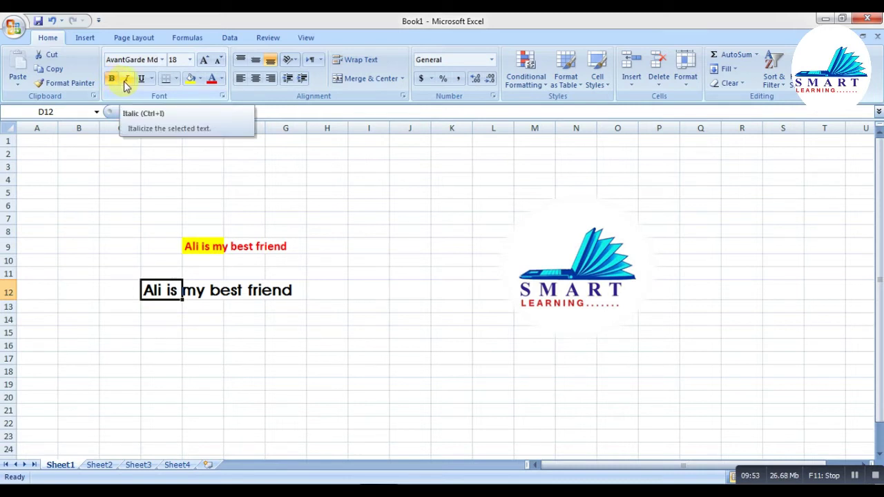
{"action": "left_click", "coordinate": [127, 80]}
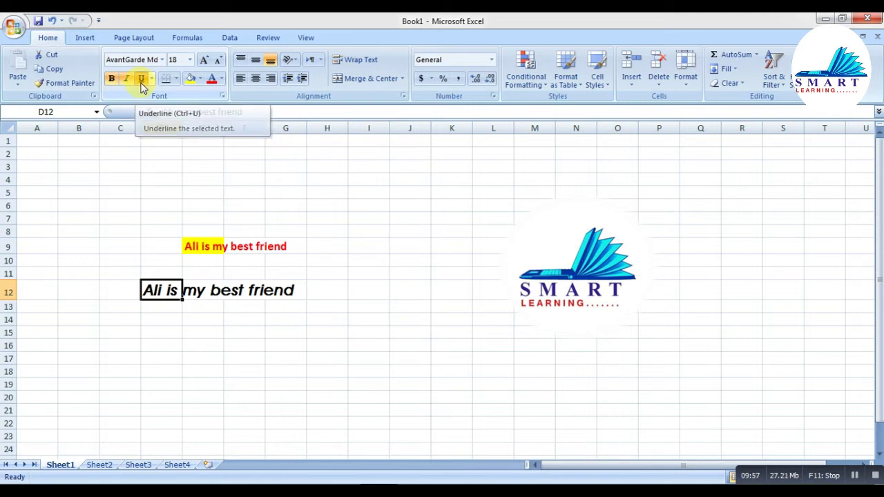
{"action": "left_click", "coordinate": [142, 81]}
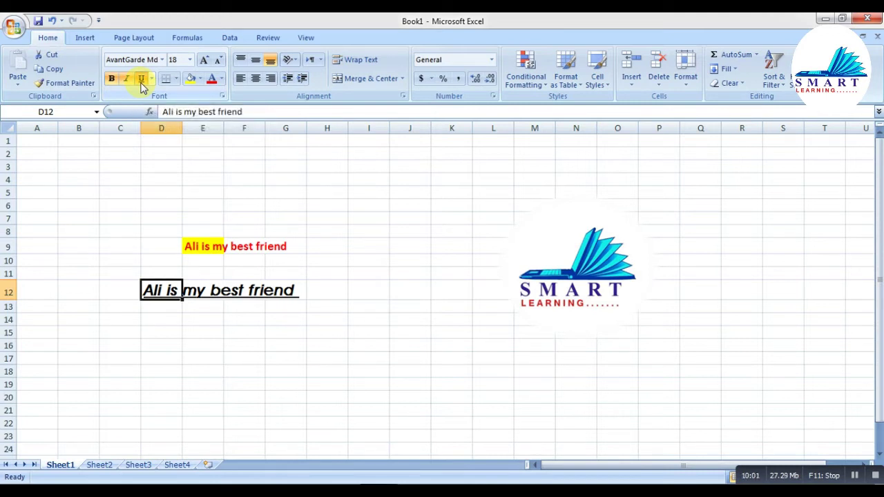
{"action": "left_click", "coordinate": [151, 79]}
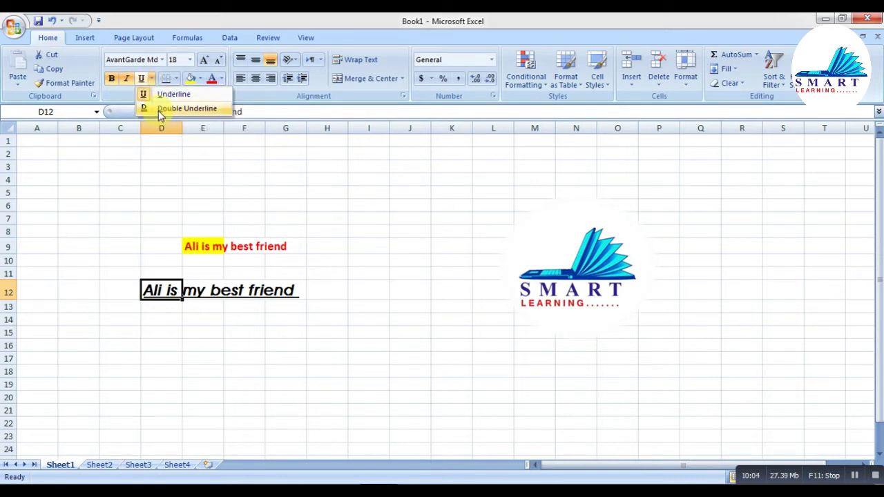
{"action": "left_click", "coordinate": [158, 110]}
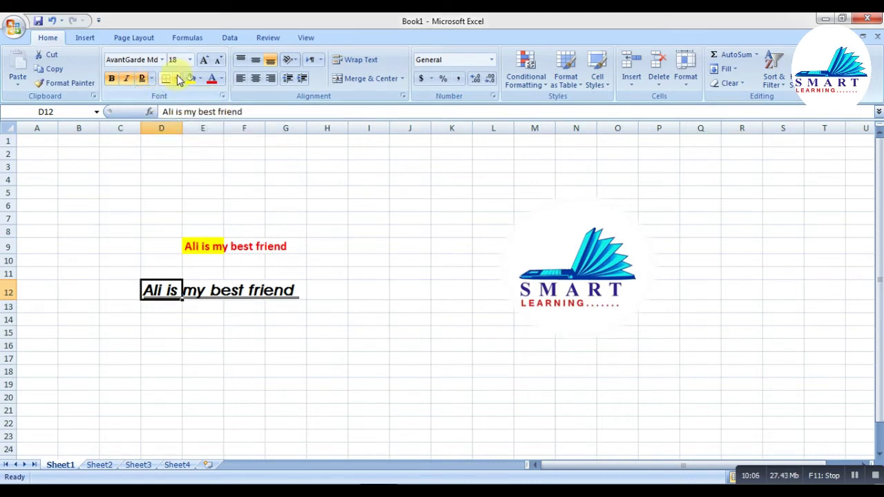
Clear the contents of cells D8:G14 to remove both sentences.
{"action": "left_click", "coordinate": [145, 271]}
{"action": "left_click_drag", "start_coordinate": [145, 229], "coordinate": [277, 314]}
{"action": "key", "text": "Delete"}
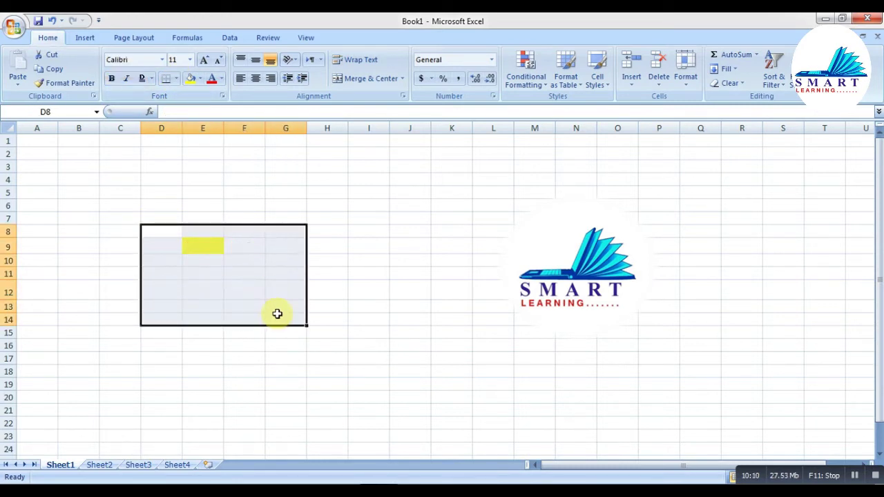
{"action": "left_click", "coordinate": [90, 243]}
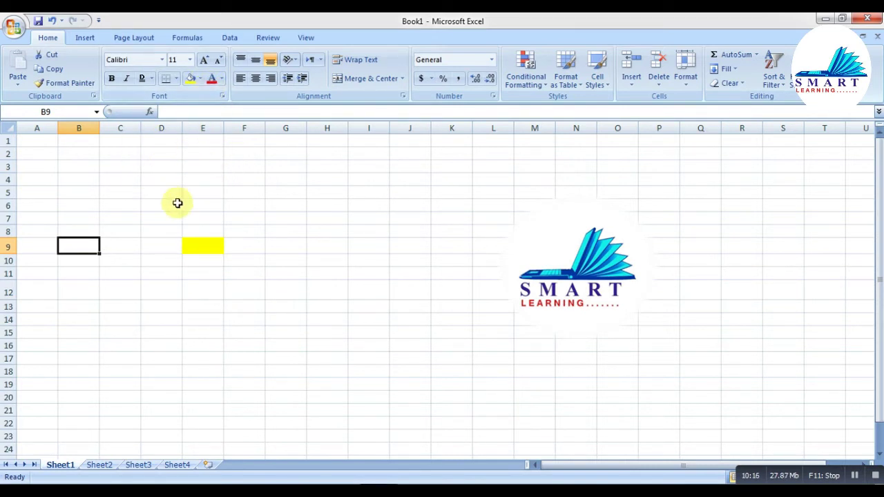
Fill cells D4:F7 with yellow and undo the fill.
{"action": "left_click", "coordinate": [204, 195]}
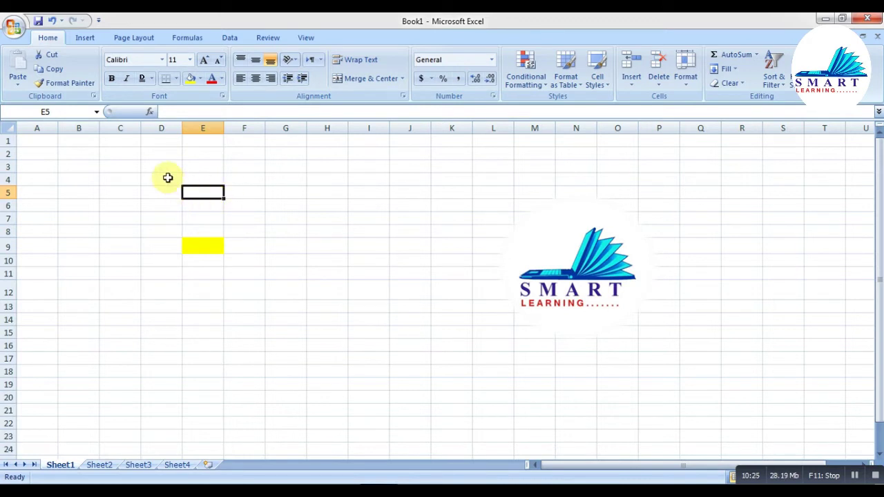
{"action": "left_click_drag", "start_coordinate": [170, 178], "coordinate": [243, 219]}
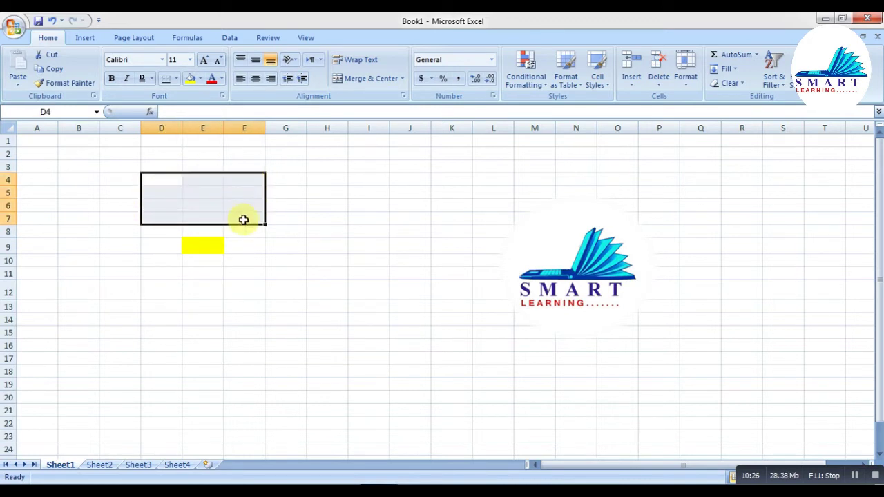
{"action": "left_click", "coordinate": [192, 79]}
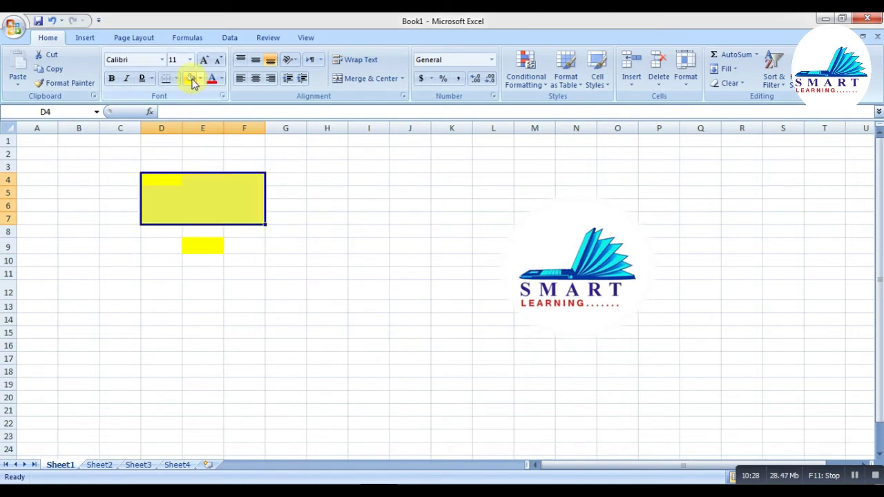
{"action": "left_click", "coordinate": [242, 276]}
{"action": "key", "text": "ctrl+z"}
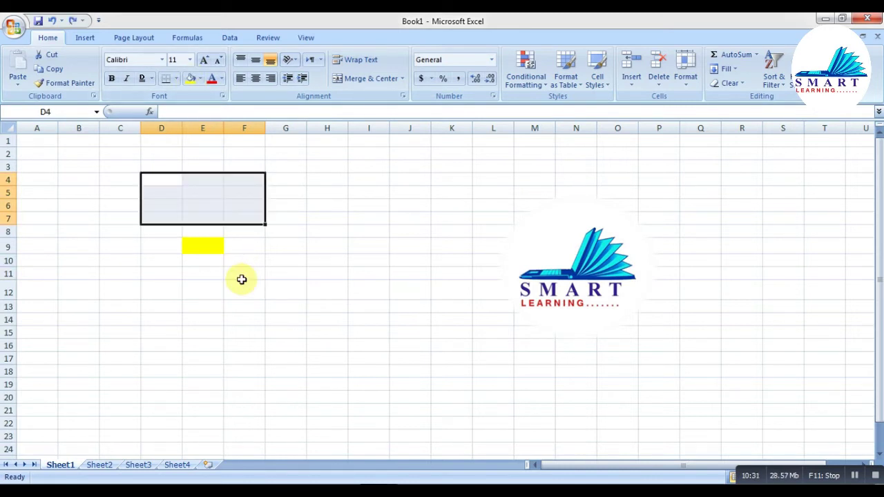
Enter the text "name" in cell D5.
{"action": "left_click", "coordinate": [199, 202]}
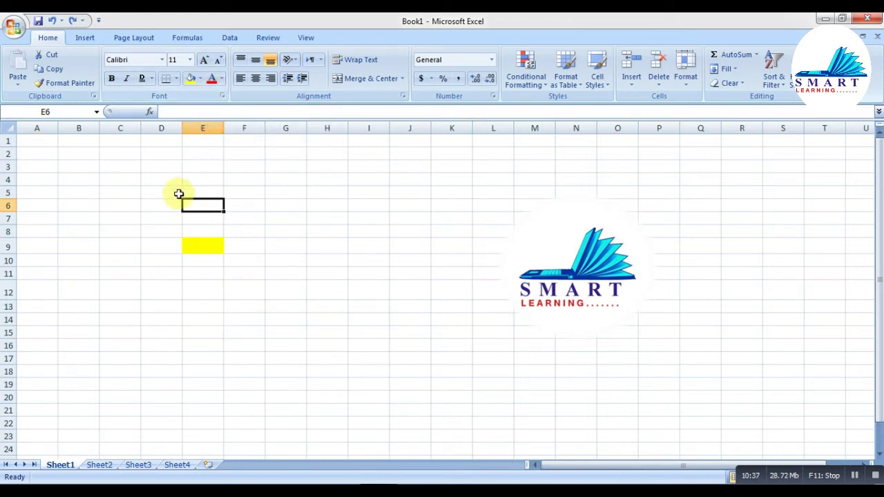
{"action": "left_click", "coordinate": [178, 193]}
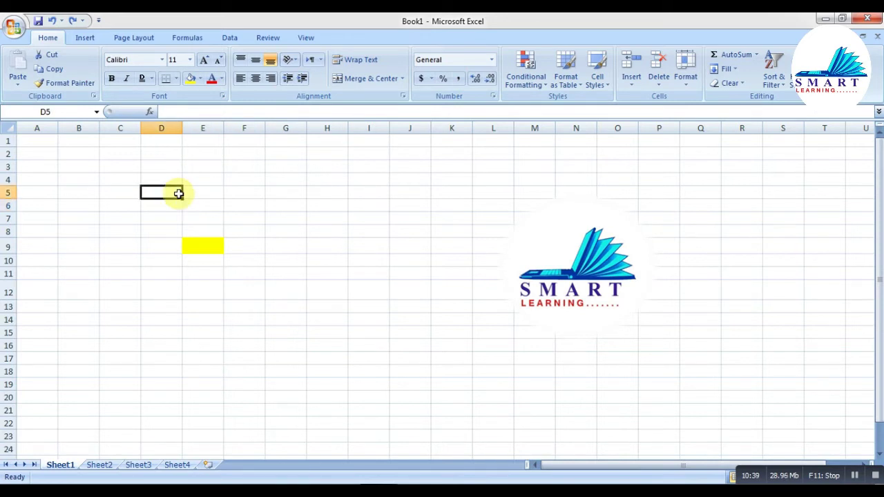
{"action": "type", "text": "name"}
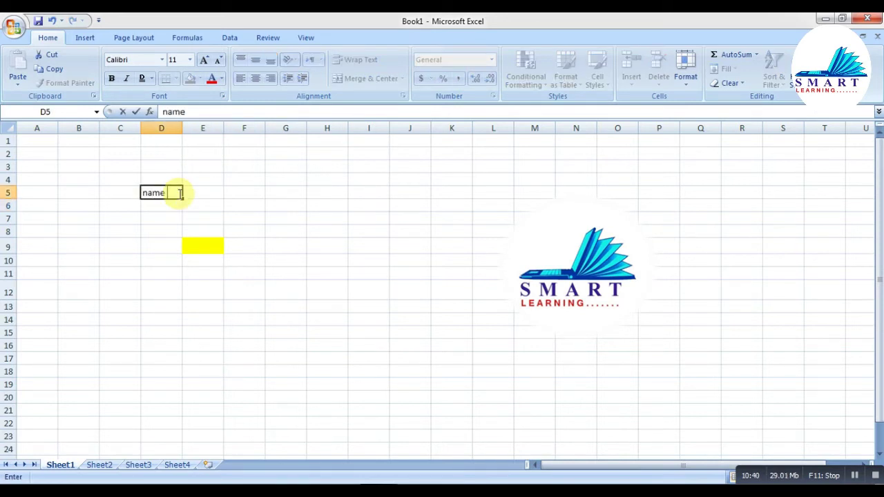
{"action": "key", "text": "Tab"}
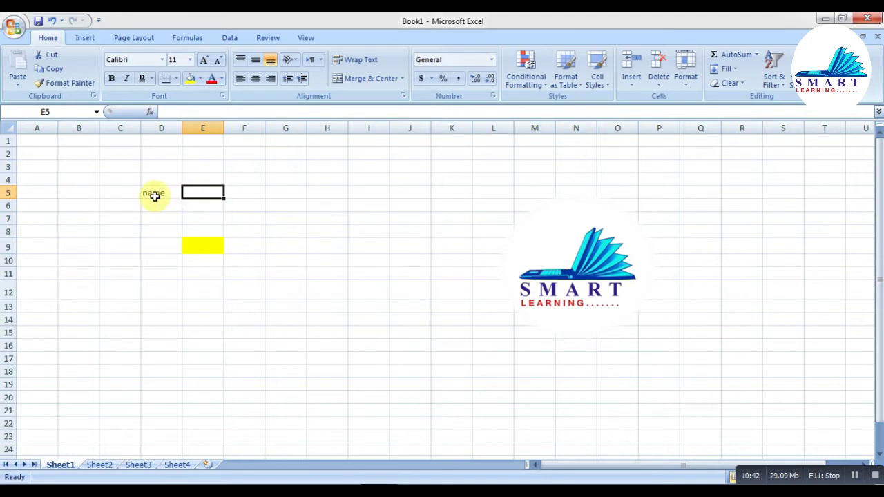
Fill cell D5 with yellow and change its fill color to red.
{"action": "left_click", "coordinate": [155, 194]}
{"action": "left_click", "coordinate": [191, 79]}
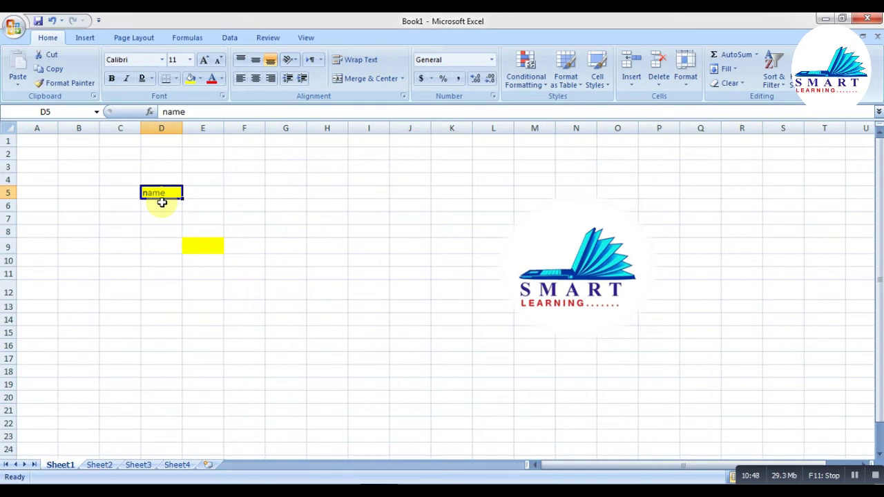
{"action": "left_click", "coordinate": [200, 79]}
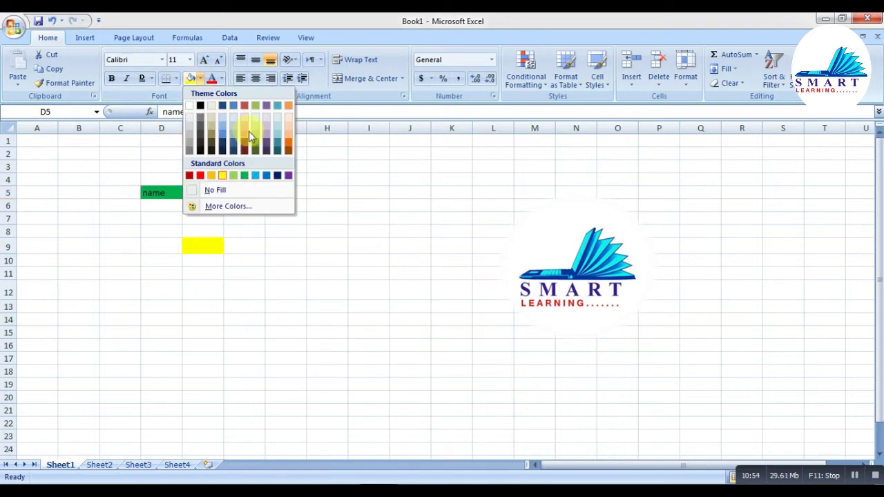
{"action": "left_click", "coordinate": [201, 176]}
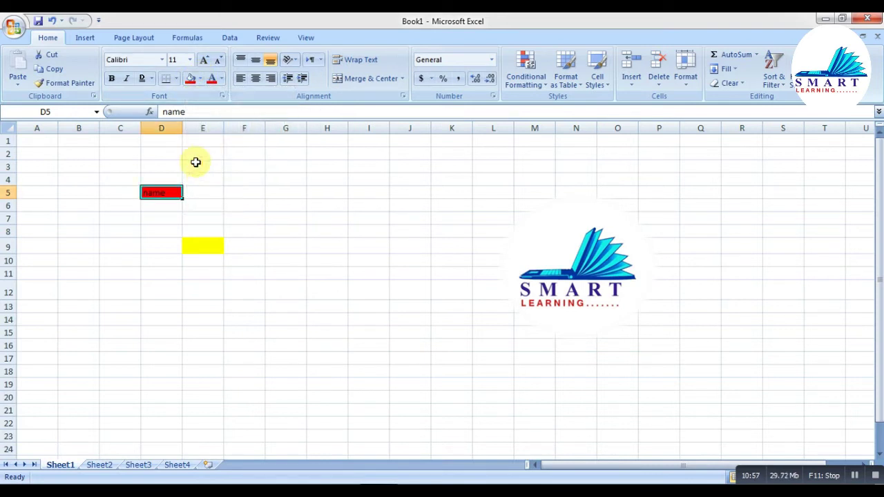
Make the text in cell D5 white and bold.
{"action": "left_click", "coordinate": [221, 79]}
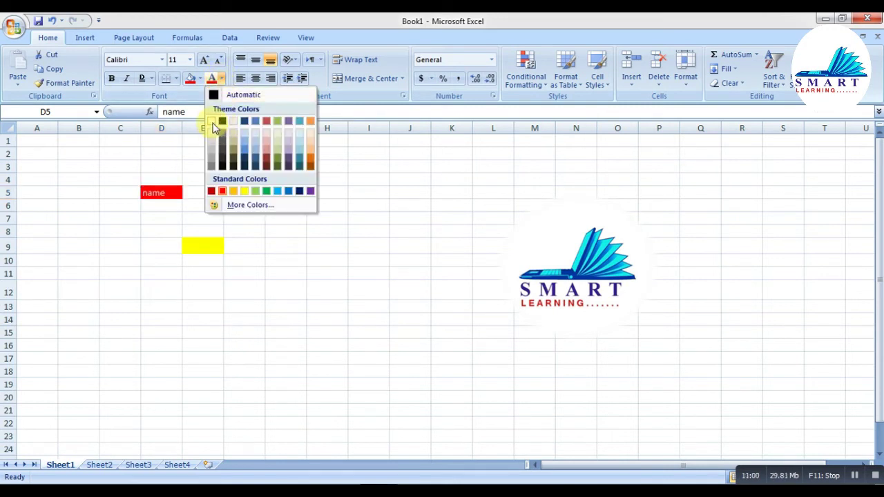
{"action": "left_click", "coordinate": [215, 126]}
{"action": "left_click", "coordinate": [111, 78]}
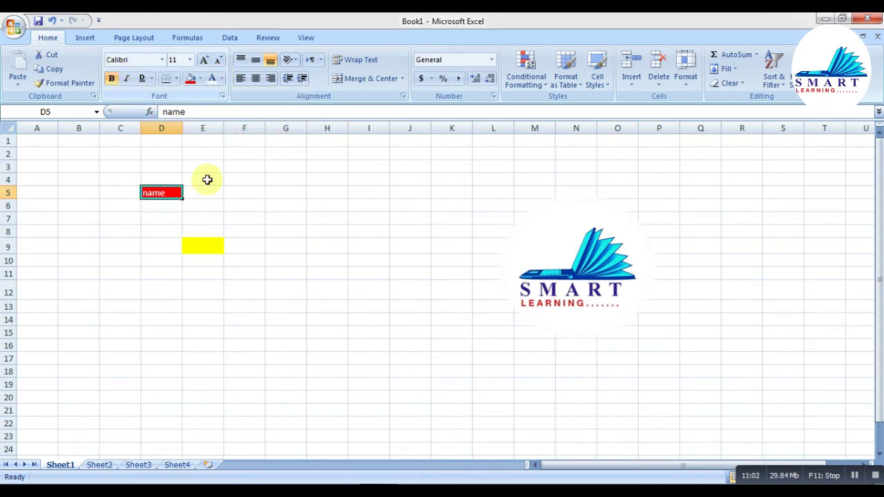
Clear the contents of cells C4:E10 to remove the text in D5.
{"action": "left_click", "coordinate": [209, 181]}
{"action": "left_click_drag", "start_coordinate": [120, 179], "coordinate": [218, 262]}
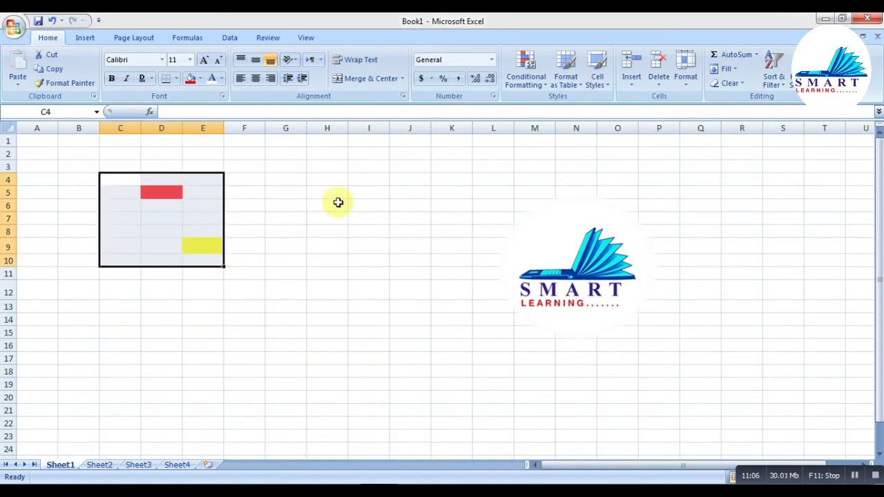
{"action": "left_click", "coordinate": [209, 304]}
Enter the title "My Shop Data Sheet" in cell A1.
{"action": "left_click", "coordinate": [42, 141]}
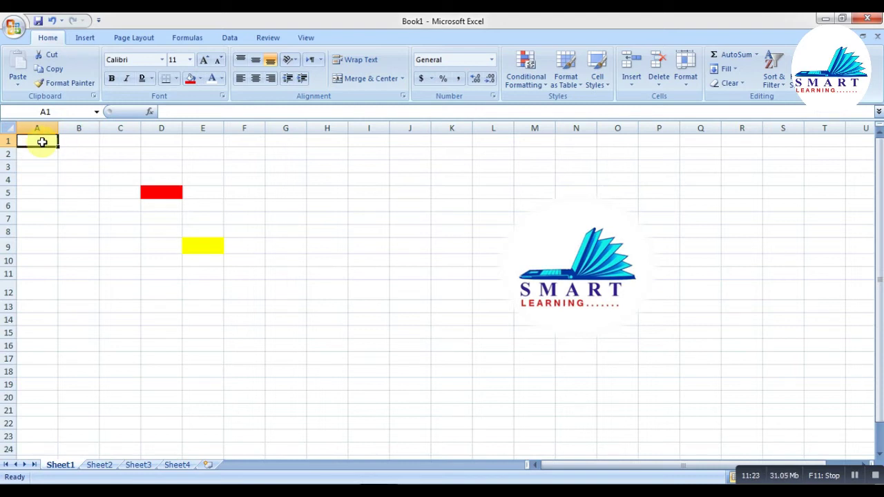
{"action": "type", "text": "My Sho"}
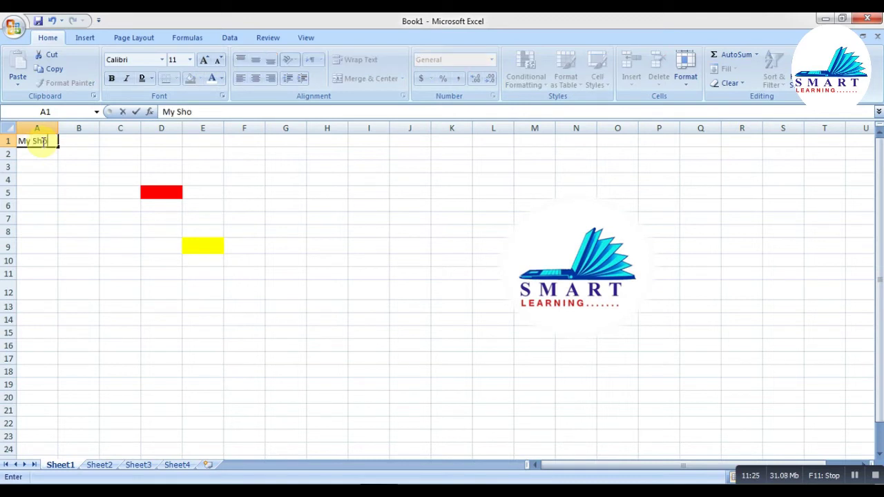
{"action": "type", "text": "p Data "}
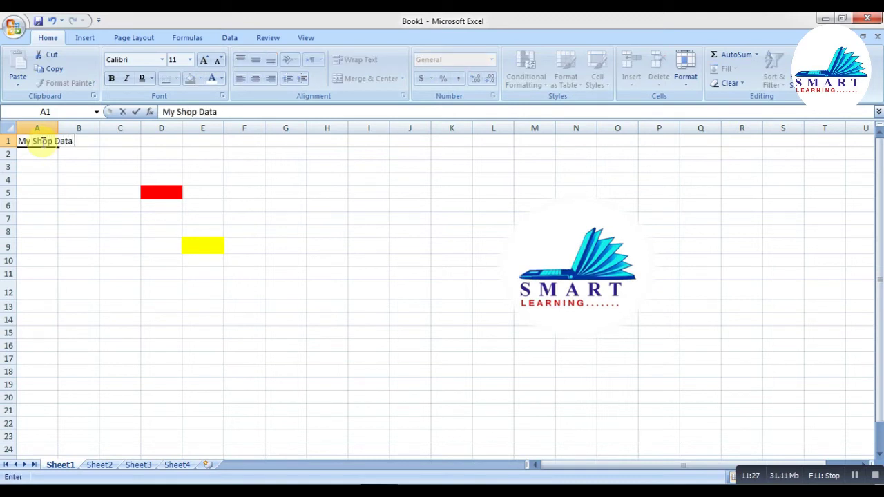
{"action": "type", "text": "Sheet"}
{"action": "key", "text": "ctrl+Return"}
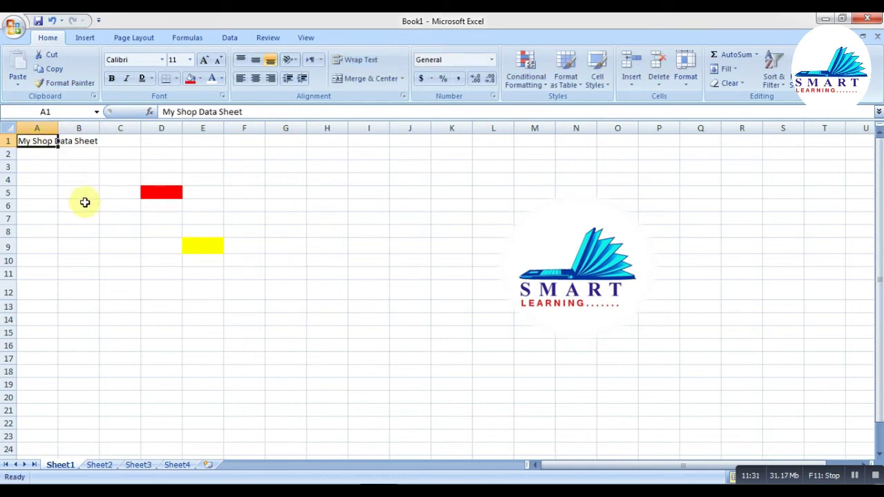
Enter the column headings "S.No" in A2 and "Name/ Detail" in B2.
{"action": "left_click", "coordinate": [47, 158]}
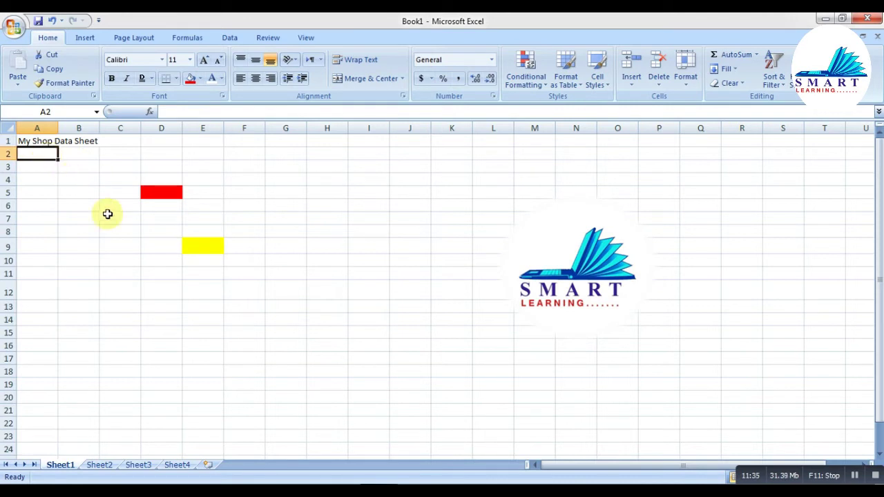
{"action": "type", "text": "S.N"}
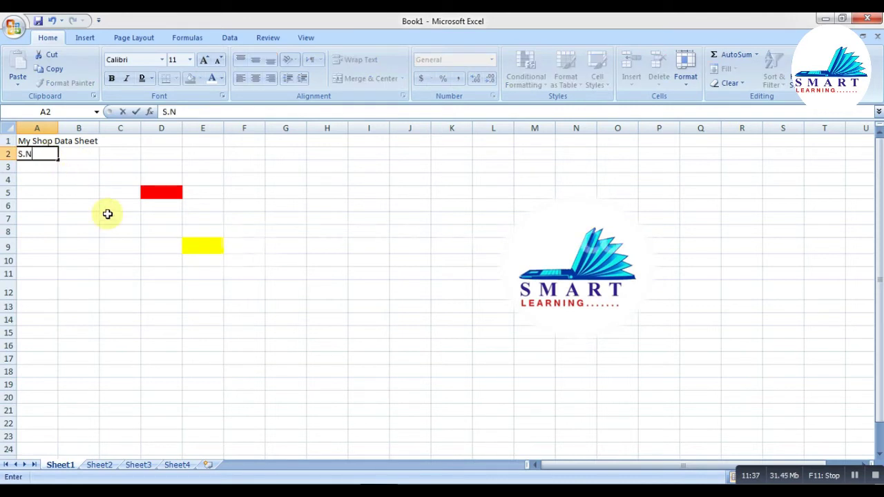
{"action": "type", "text": "o"}
{"action": "key", "text": "Tab"}
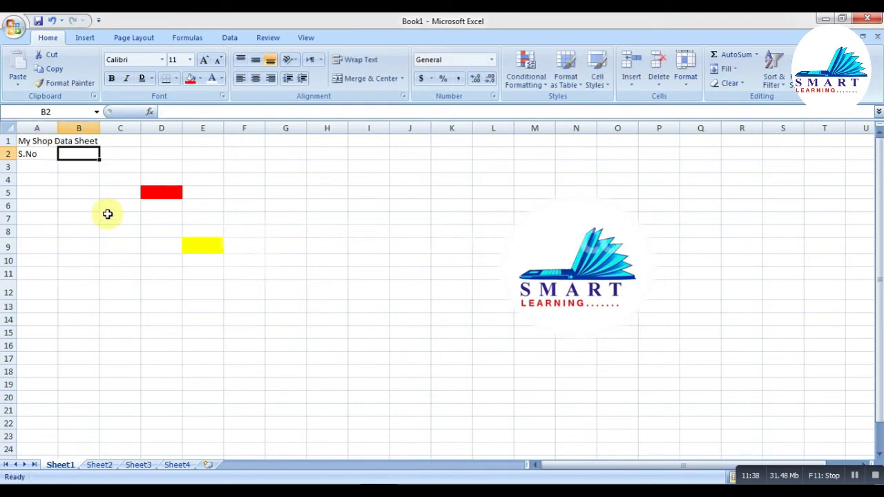
{"action": "type", "text": "Name"}
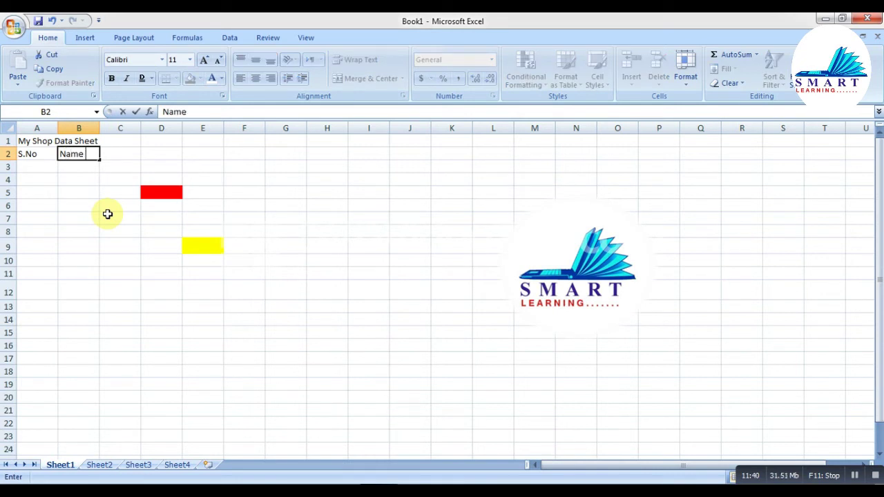
{"action": "type", "text": "/ Detail"}
{"action": "key", "text": "Tab"}
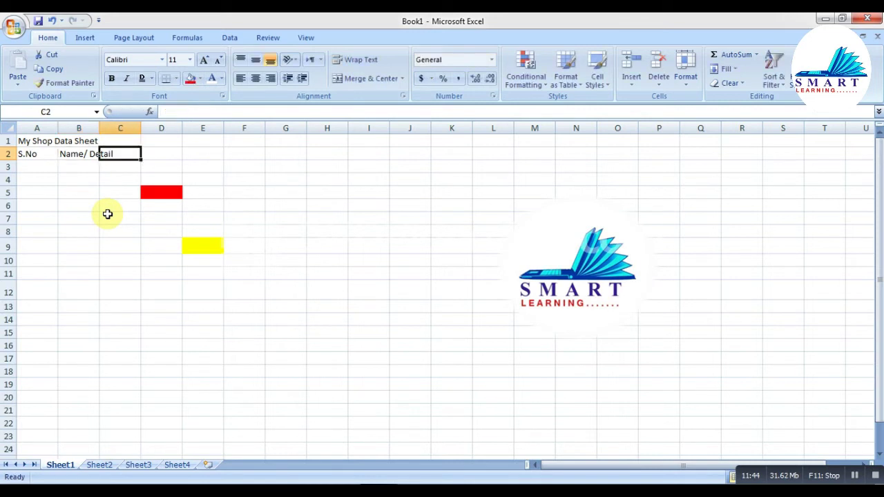
Enter the column headings "Rate" in C2 and "Qty" in D2.
{"action": "type", "text": "Q"}
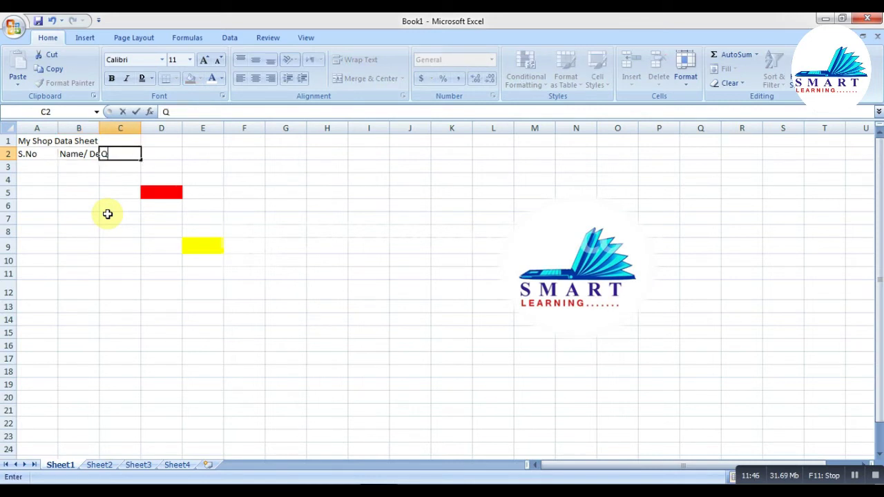
{"action": "key", "text": "BackSpace"}
{"action": "key", "text": "Tab"}
{"action": "type", "text": "Qt"}
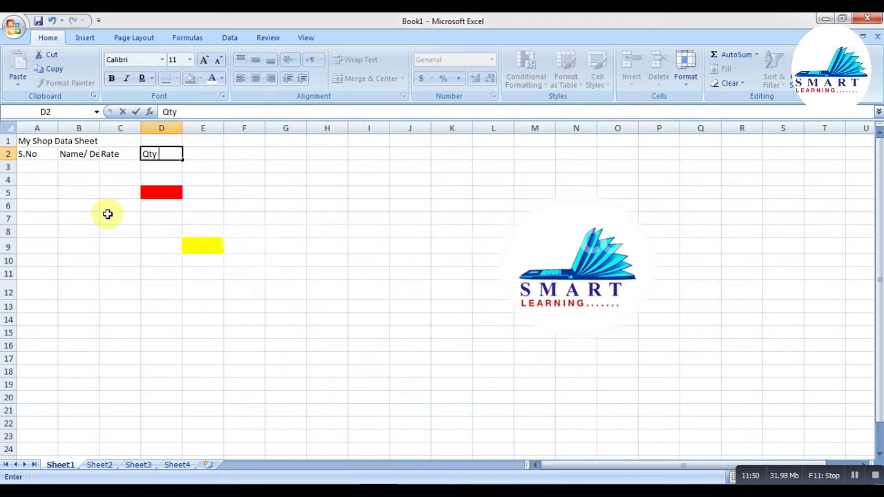
{"action": "type", "text": "y"}
{"action": "key", "text": "Tab"}
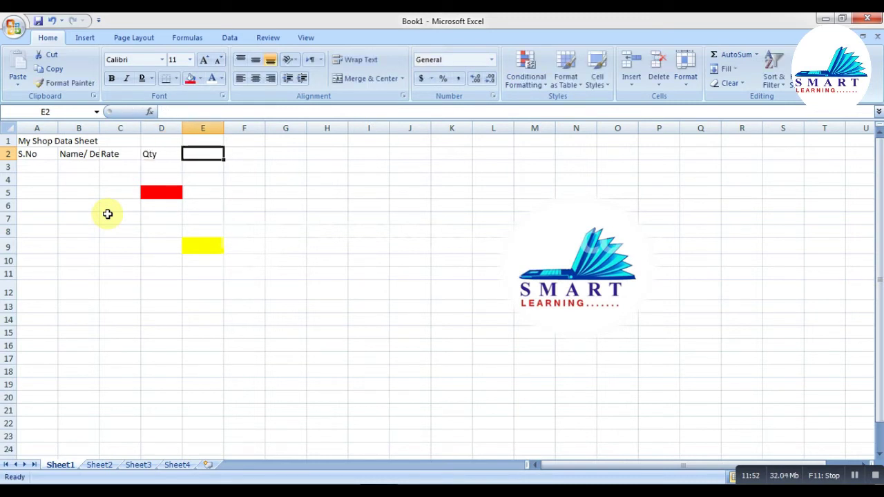
Auto-fit column B to its heading, narrow it manually, and auto-fit it again.
{"action": "double_click", "coordinate": [99, 127]}
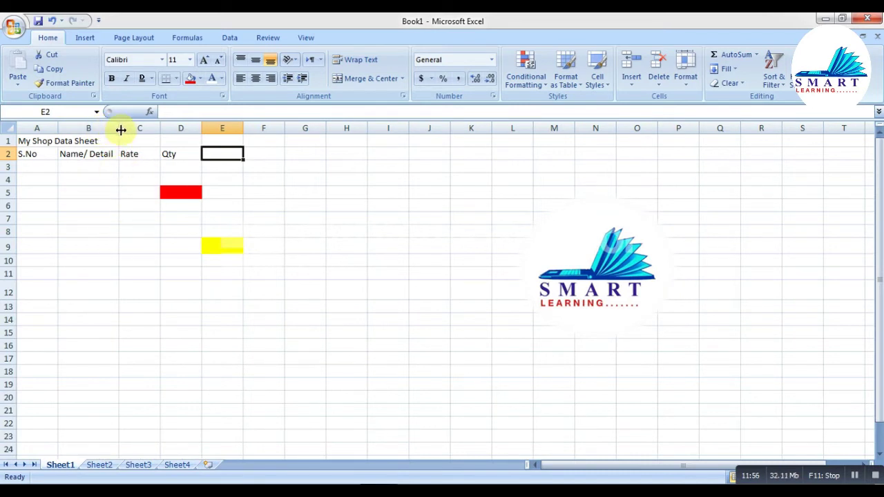
{"action": "left_click_drag", "start_coordinate": [119, 129], "coordinate": [91, 131]}
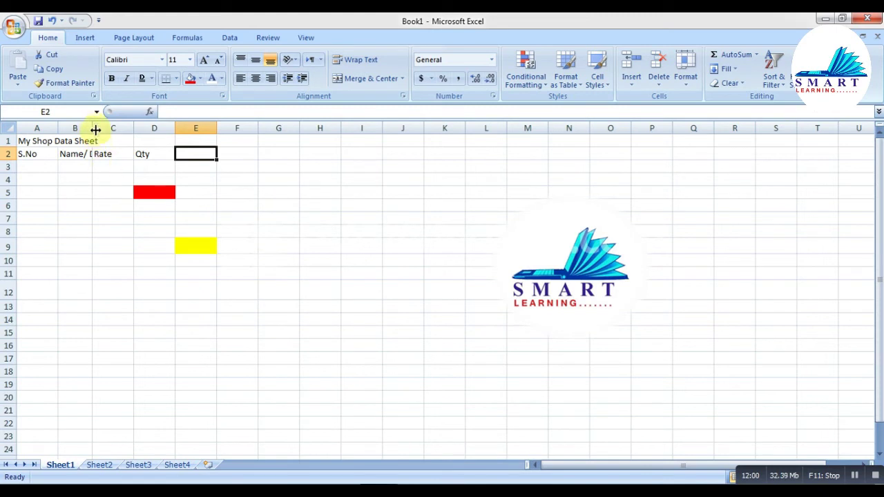
{"action": "double_click", "coordinate": [93, 127]}
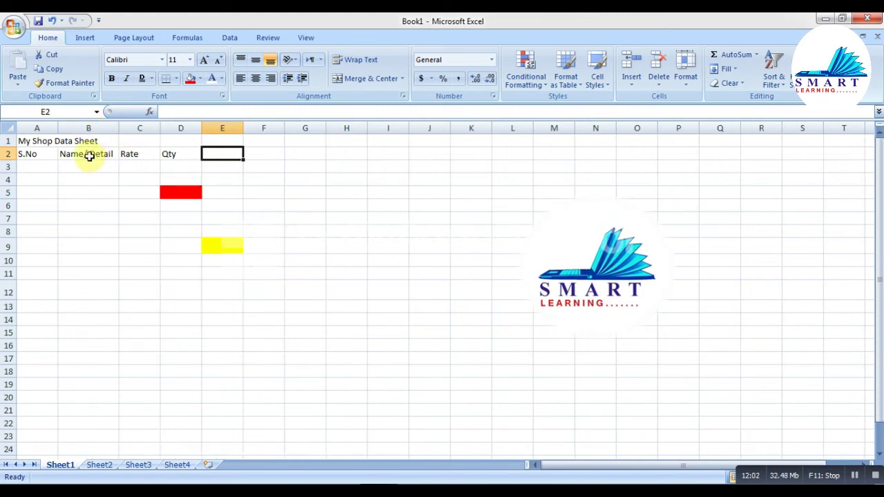
Auto-fit column A to the title text, and narrow it to just fit the "S.No" heading.
{"action": "left_click", "coordinate": [46, 154]}
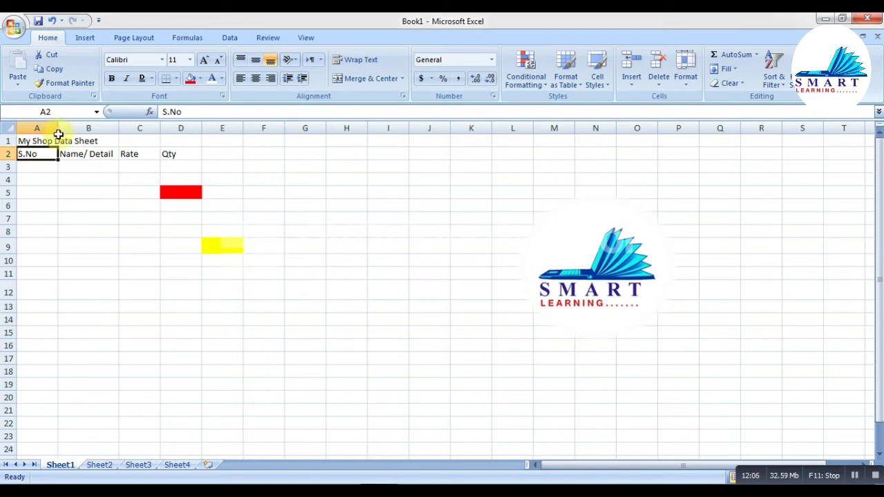
{"action": "left_click", "coordinate": [38, 142]}
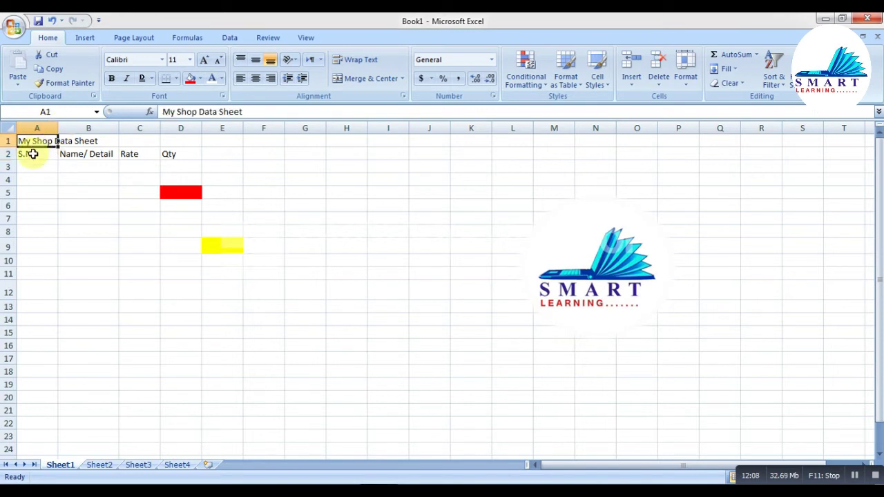
{"action": "left_click", "coordinate": [32, 153]}
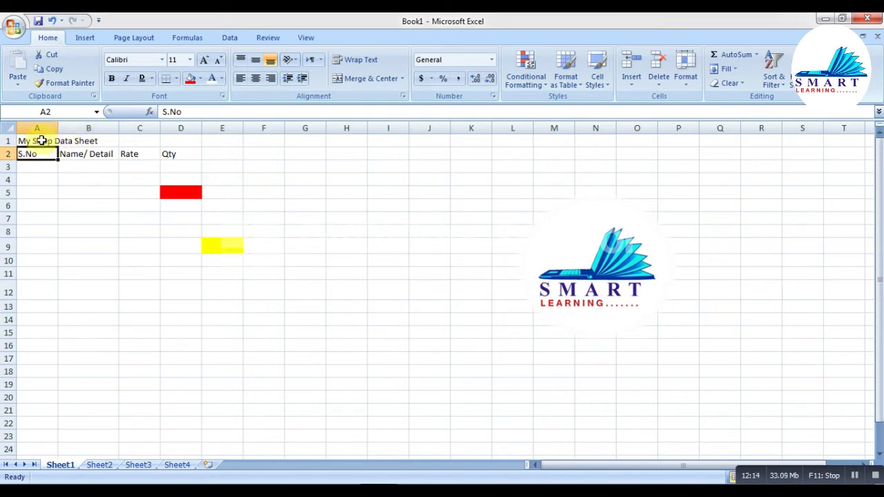
{"action": "left_click", "coordinate": [83, 140]}
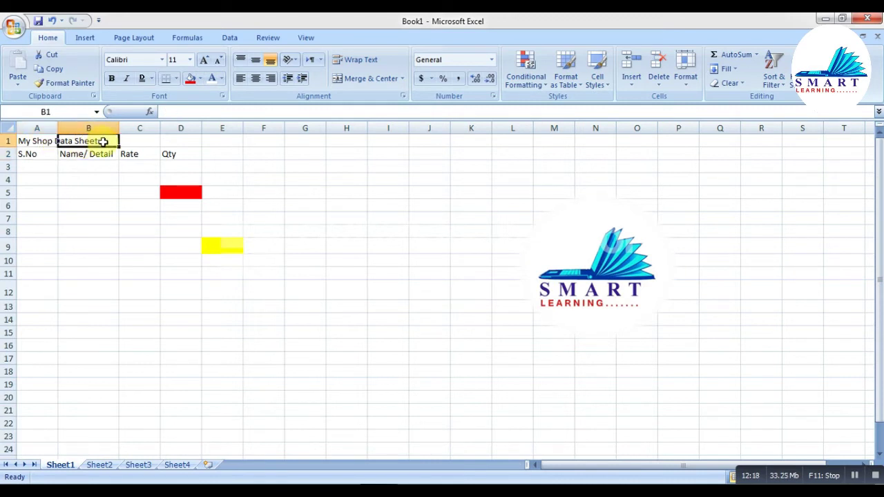
{"action": "left_click", "coordinate": [25, 141]}
{"action": "double_click", "coordinate": [58, 128]}
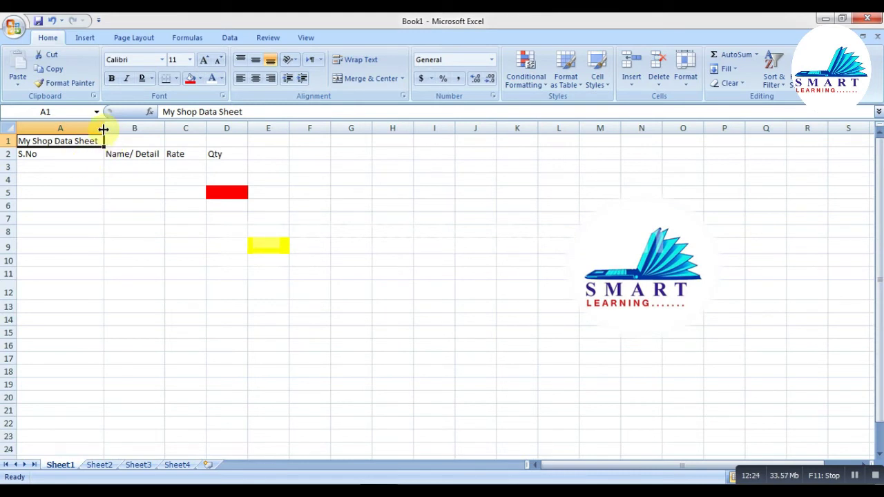
{"action": "left_click_drag", "start_coordinate": [103, 129], "coordinate": [39, 130]}
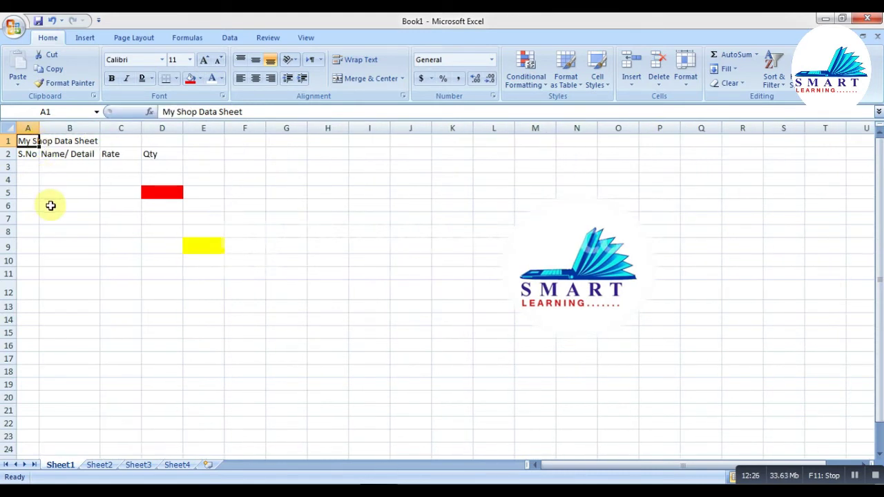
{"action": "left_click", "coordinate": [51, 205]}
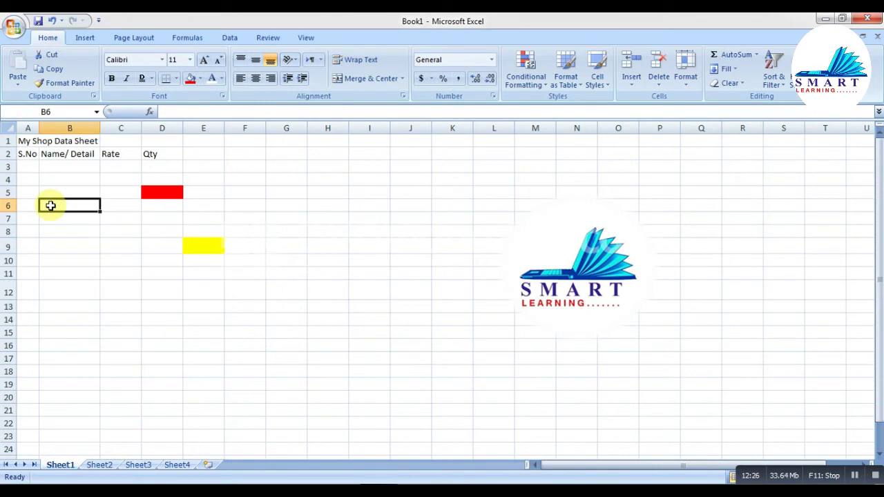
Merge and center the title across cells A1:D1.
{"action": "left_click", "coordinate": [32, 141]}
{"action": "left_click", "coordinate": [73, 192]}
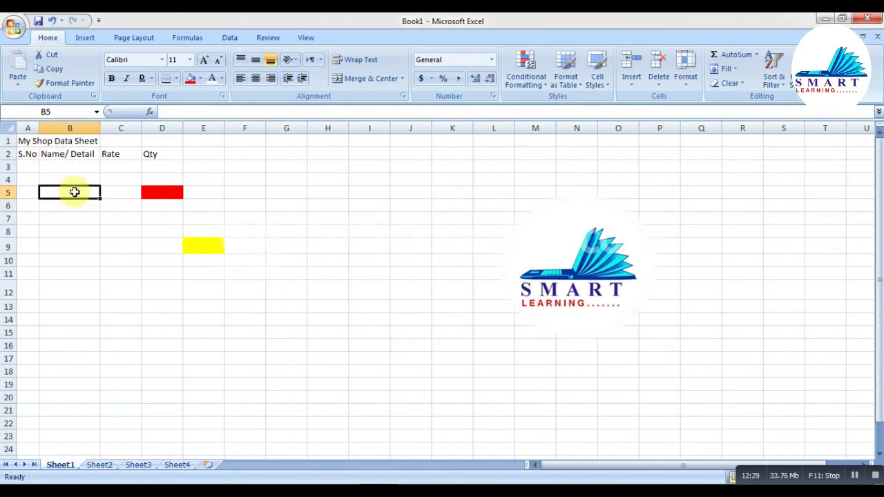
{"action": "left_click_drag", "start_coordinate": [36, 142], "coordinate": [156, 142]}
{"action": "left_click", "coordinate": [113, 217]}
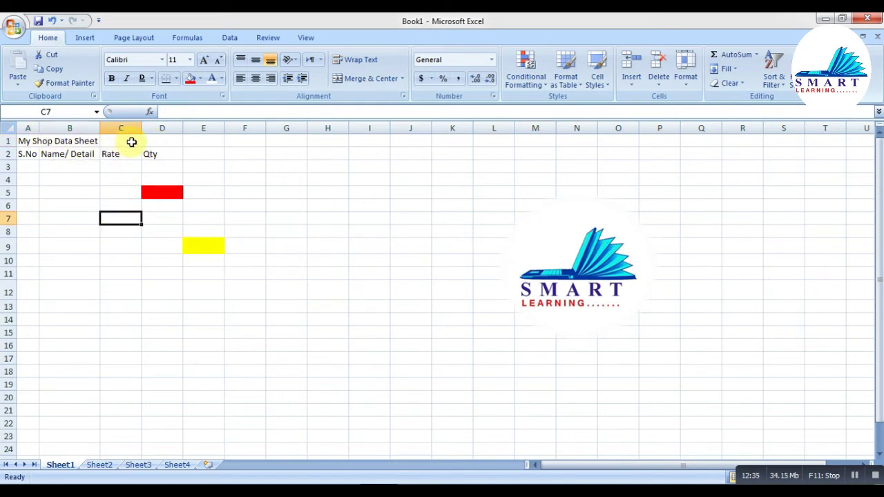
{"action": "left_click_drag", "start_coordinate": [40, 142], "coordinate": [150, 139]}
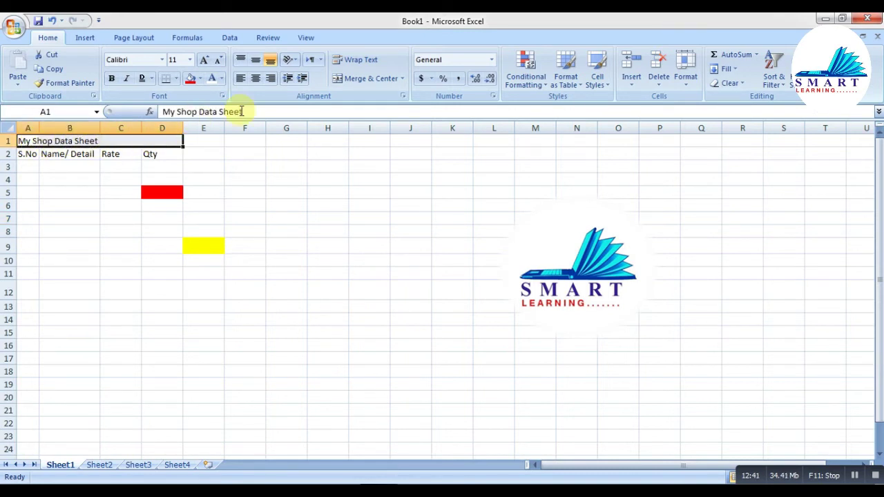
{"action": "left_click", "coordinate": [357, 81]}
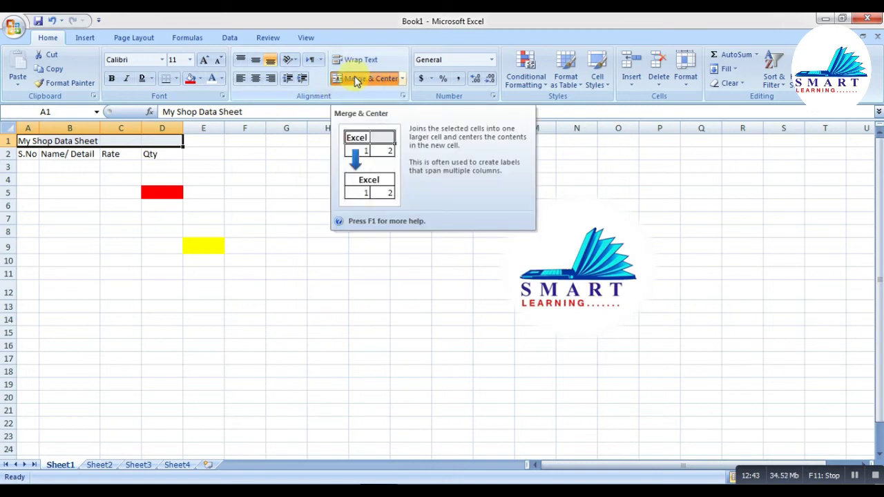
{"action": "left_click", "coordinate": [72, 181]}
Fill the merged title cell A1 with the olive green theme color, after trying a red fill.
{"action": "left_click", "coordinate": [43, 145]}
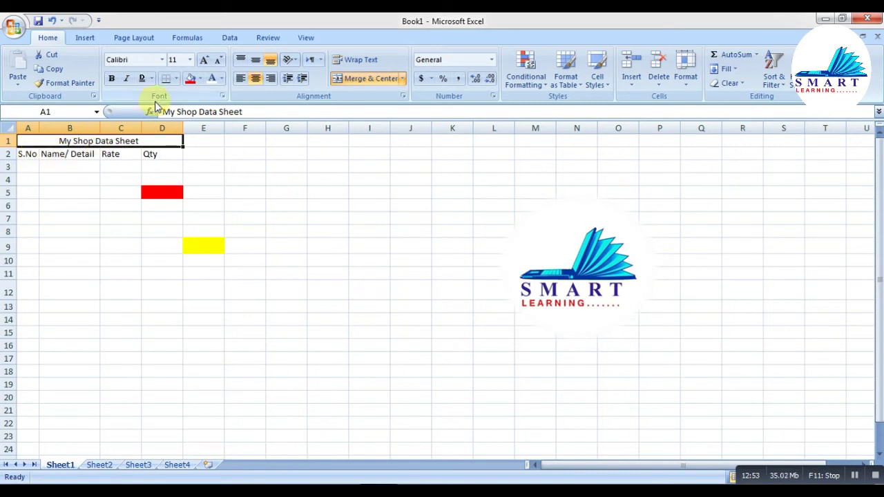
{"action": "left_click", "coordinate": [192, 79]}
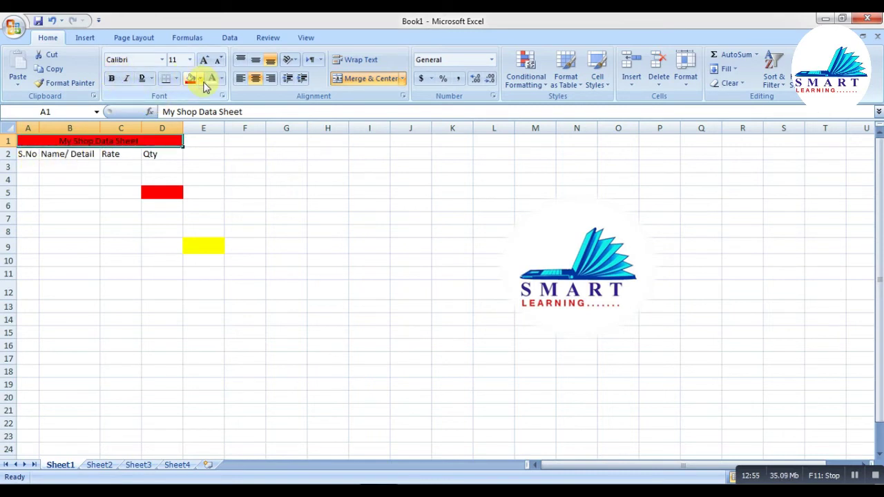
{"action": "left_click", "coordinate": [201, 81]}
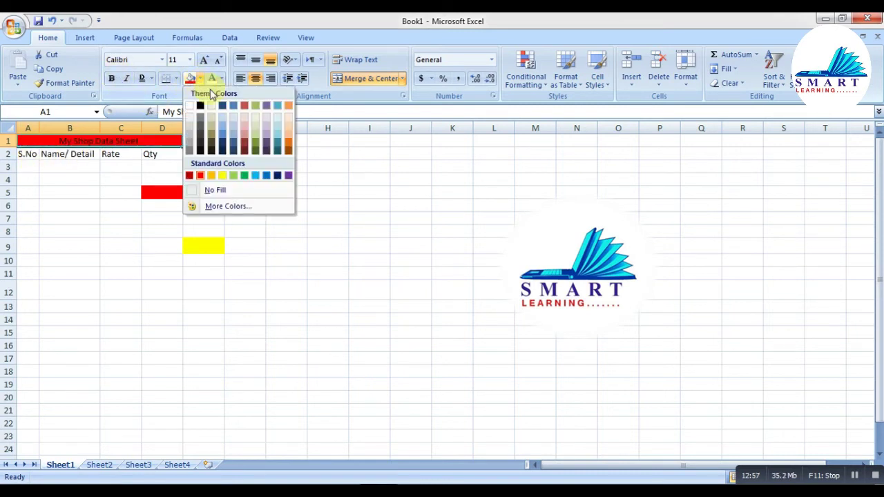
{"action": "left_click", "coordinate": [254, 109]}
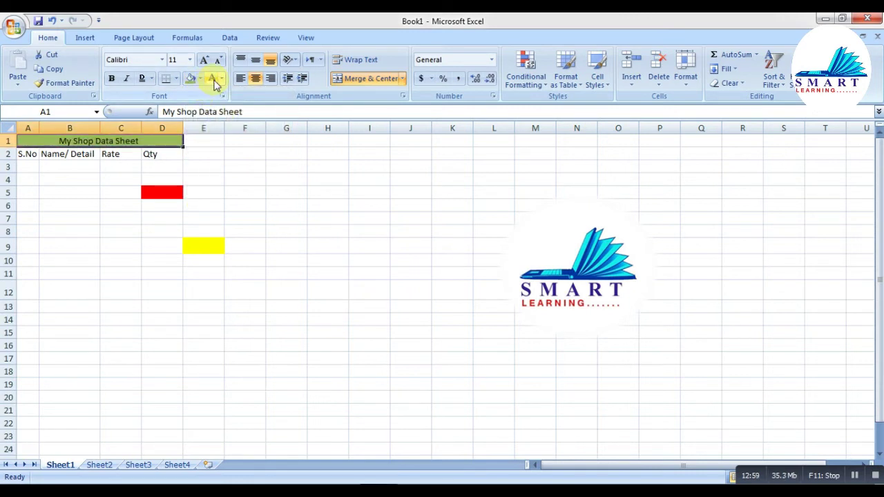
Make the title "My Shop Data Sheet" white and bold, and enlarge its font size to 16.
{"action": "left_click", "coordinate": [211, 79]}
{"action": "left_click", "coordinate": [112, 79]}
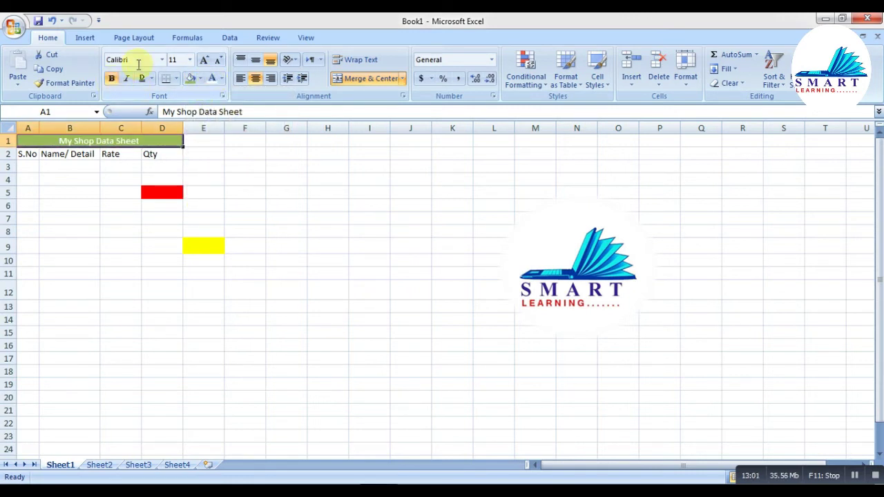
{"action": "left_click", "coordinate": [204, 61]}
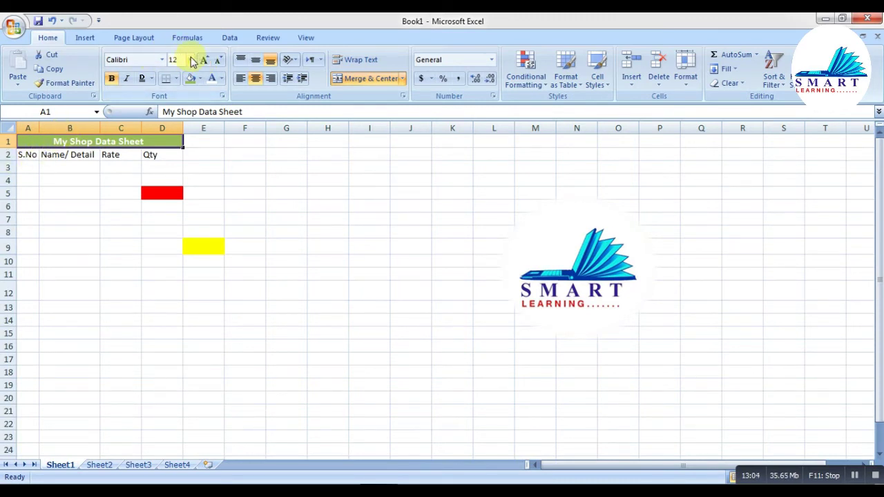
{"action": "left_click", "coordinate": [205, 61]}
{"action": "left_click", "coordinate": [205, 61]}
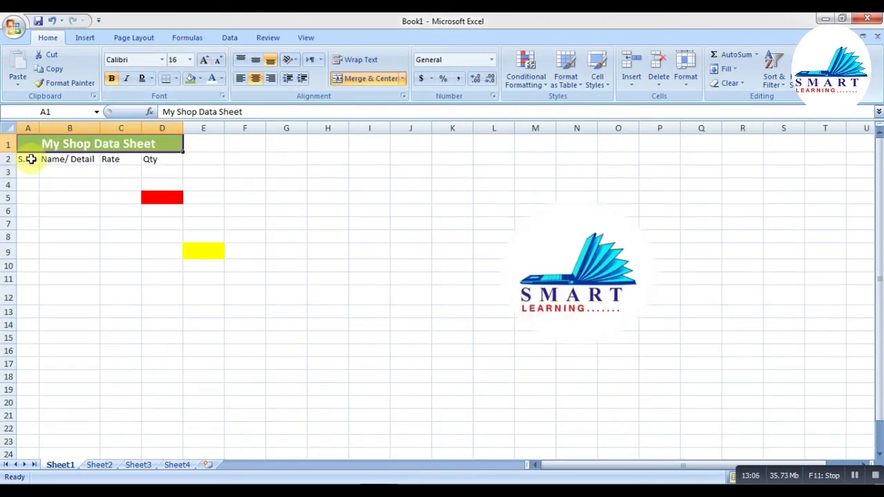
Fill the "S.No" heading cell with light red and the "Name/ Detail" heading cell with yellow.
{"action": "left_click", "coordinate": [32, 159]}
{"action": "left_click_drag", "start_coordinate": [33, 159], "coordinate": [152, 158]}
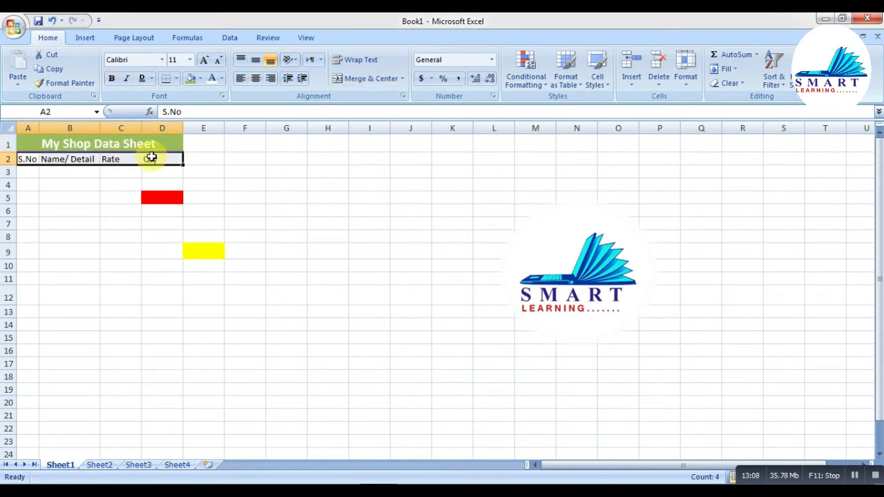
{"action": "left_click", "coordinate": [84, 199]}
{"action": "left_click", "coordinate": [28, 158]}
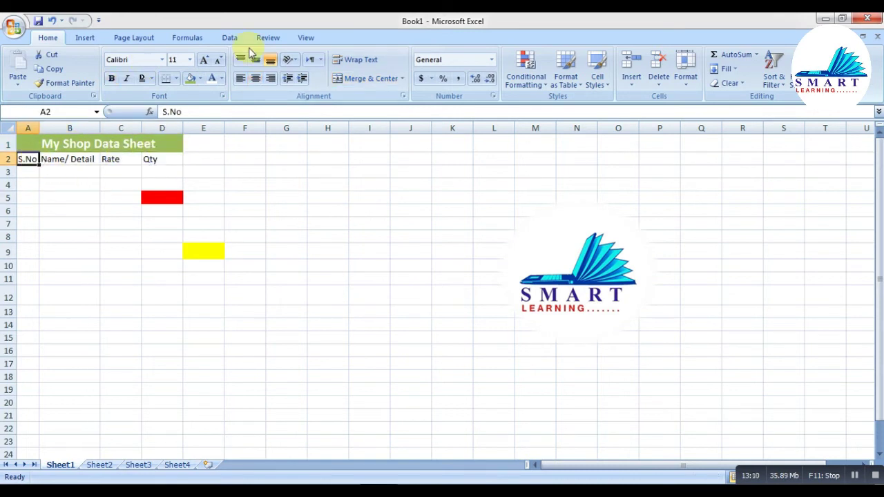
{"action": "left_click", "coordinate": [200, 78]}
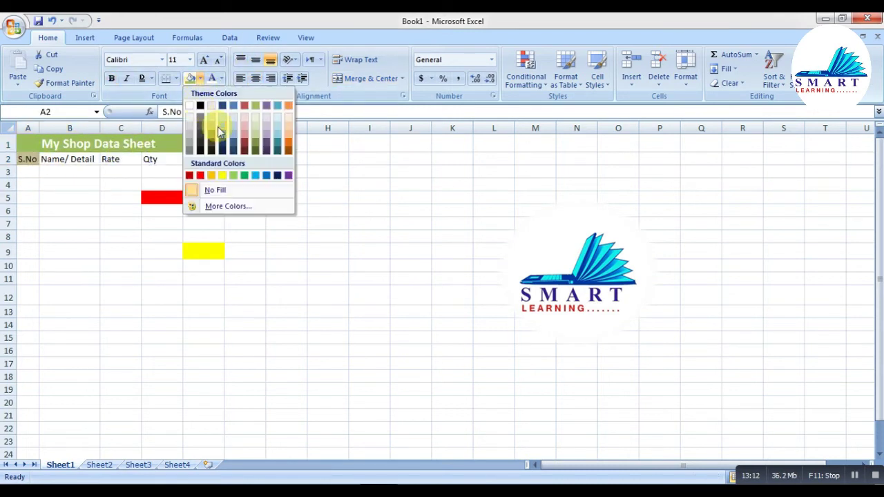
{"action": "left_click", "coordinate": [245, 126]}
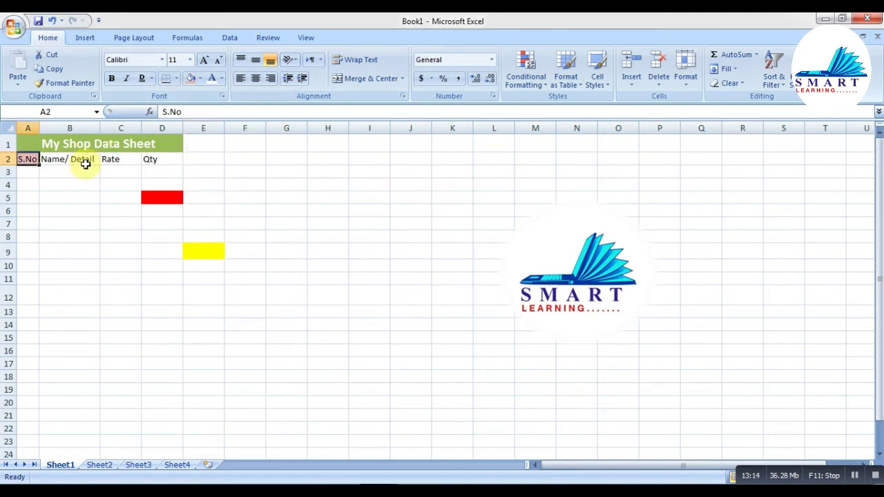
{"action": "left_click", "coordinate": [81, 161]}
{"action": "left_click", "coordinate": [200, 78]}
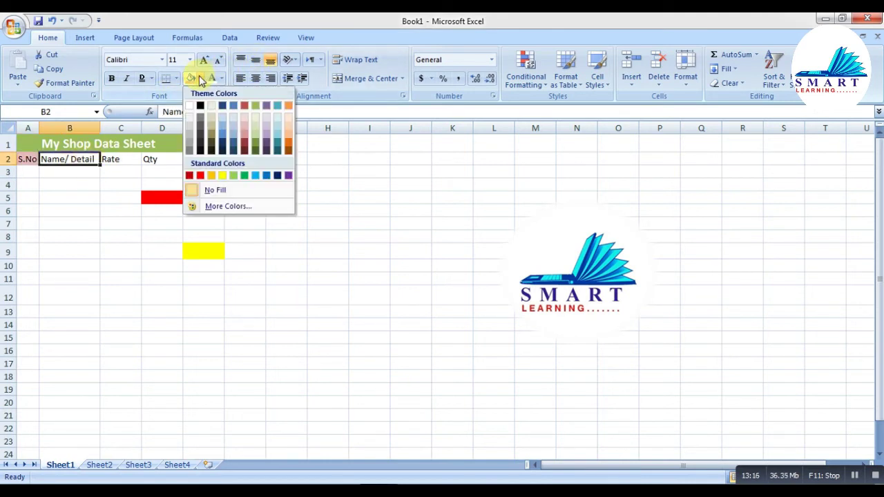
{"action": "left_click", "coordinate": [222, 175]}
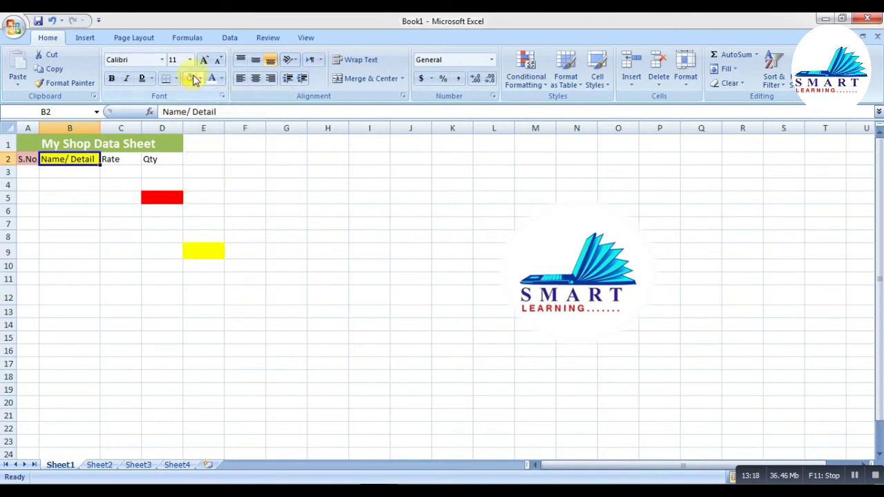
Fill the "Rate" heading cell with light blue and the "Qty" heading cell with orange.
{"action": "left_click", "coordinate": [131, 159]}
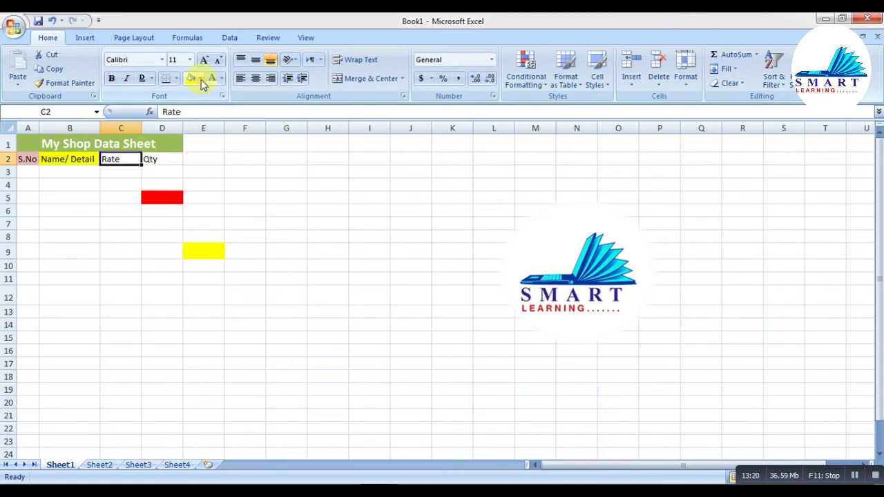
{"action": "left_click", "coordinate": [199, 78]}
{"action": "left_click", "coordinate": [255, 176]}
{"action": "left_click", "coordinate": [167, 161]}
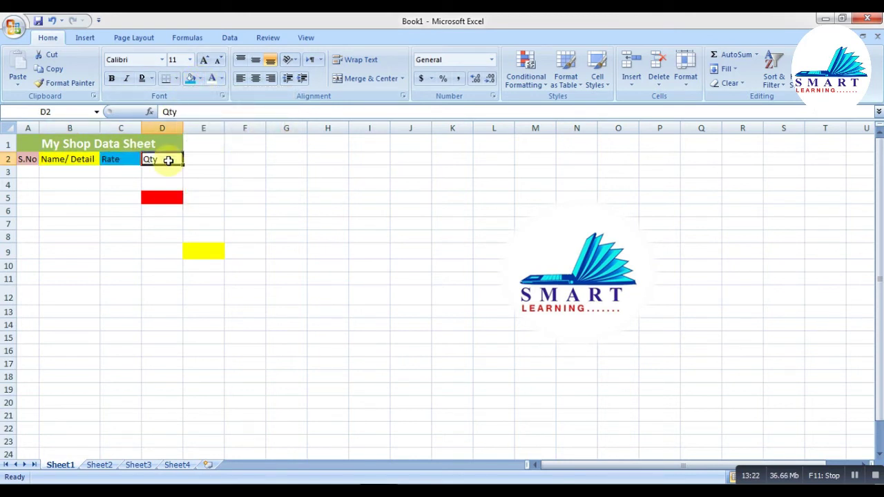
{"action": "left_click", "coordinate": [200, 78]}
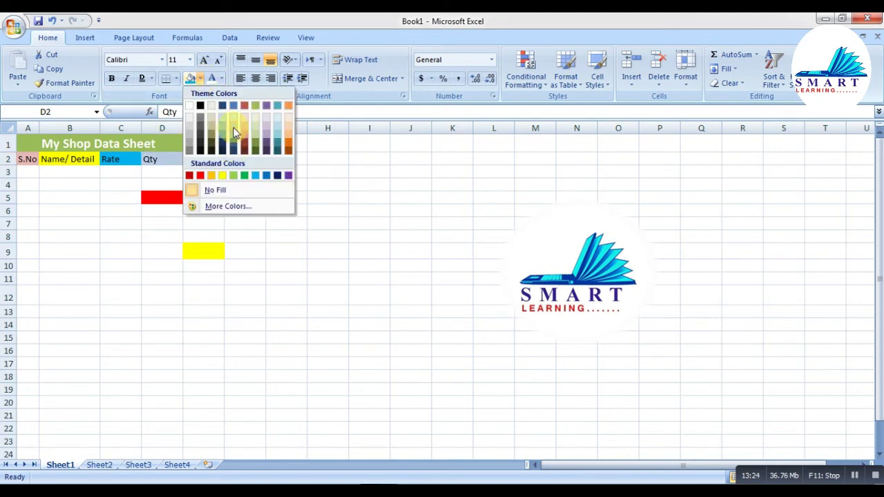
{"action": "left_click", "coordinate": [211, 176]}
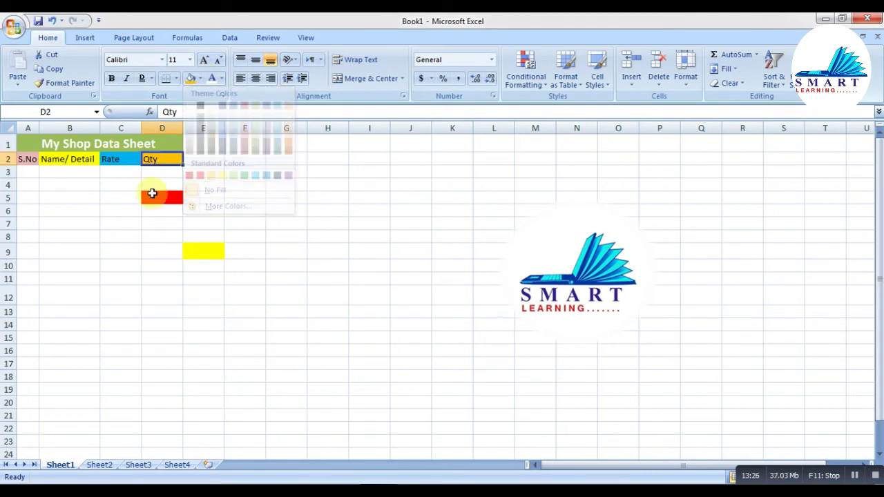
{"action": "left_click", "coordinate": [110, 185]}
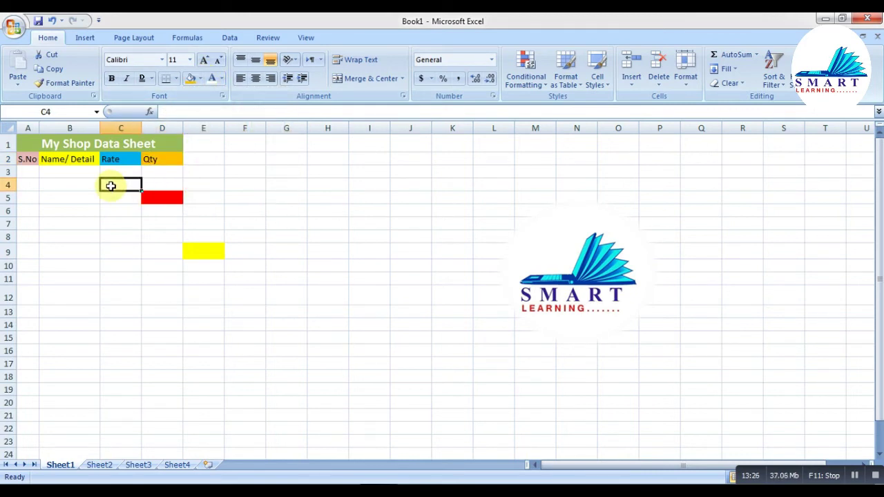
Enter the serial numbers 1, 2, 3 and 4 one by one in cells A3 to A6.
{"action": "left_click", "coordinate": [34, 170]}
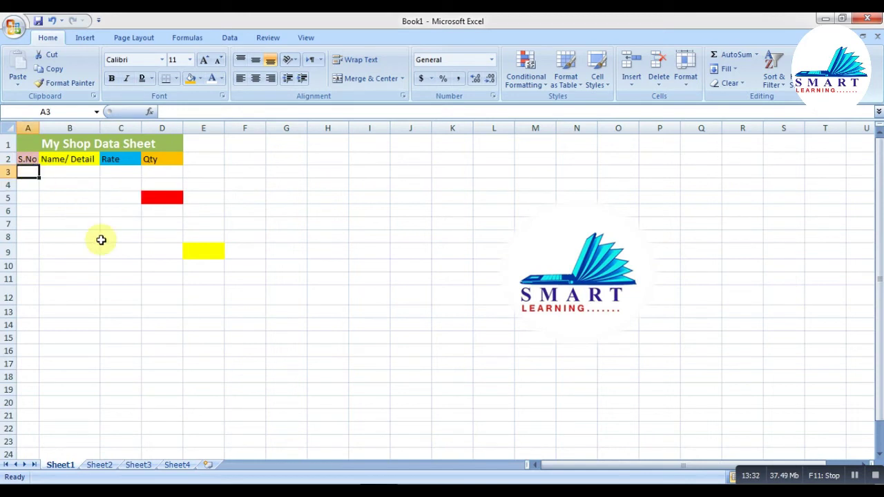
{"action": "type", "text": "1"}
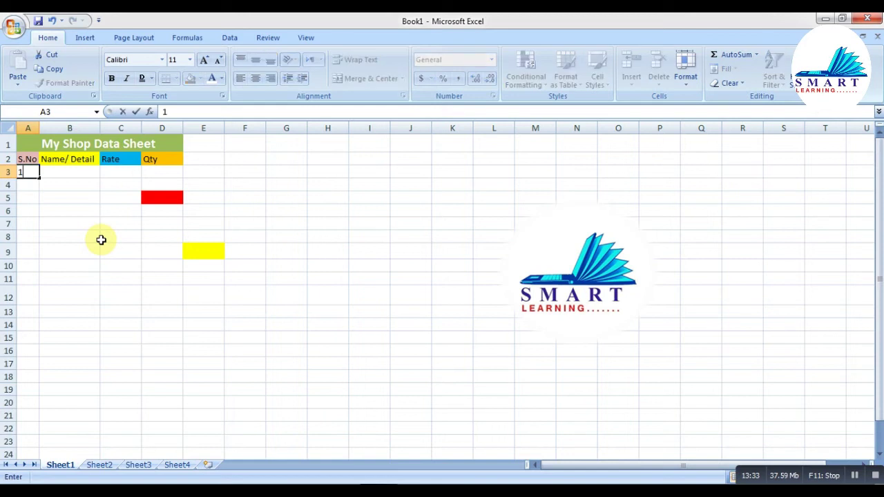
{"action": "key", "text": "Return"}
{"action": "type", "text": "2"}
{"action": "key", "text": "Return"}
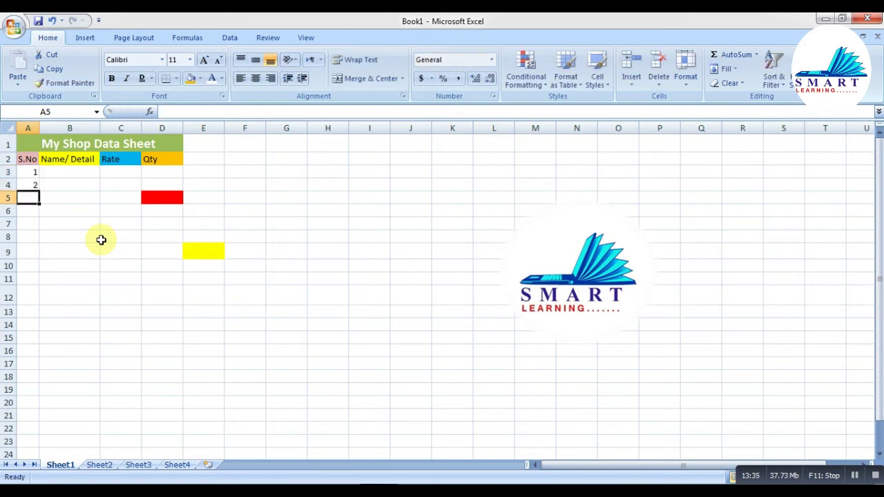
{"action": "type", "text": "3"}
{"action": "key", "text": "Return"}
{"action": "type", "text": "4"}
{"action": "key", "text": "Return"}
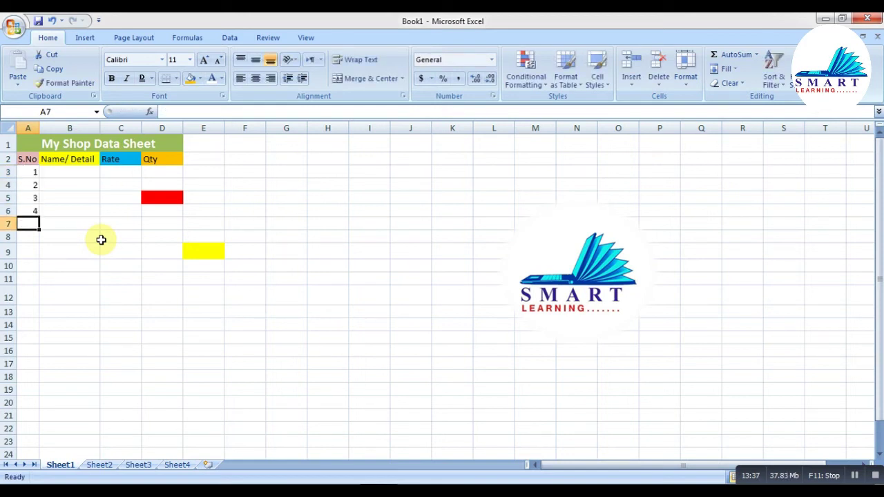
Clear the manually entered serial numbers from cells A3:A6.
{"action": "key", "text": "Up"}
{"action": "key", "text": "Up"}
{"action": "key", "text": "Up"}
{"action": "key", "text": "Up"}
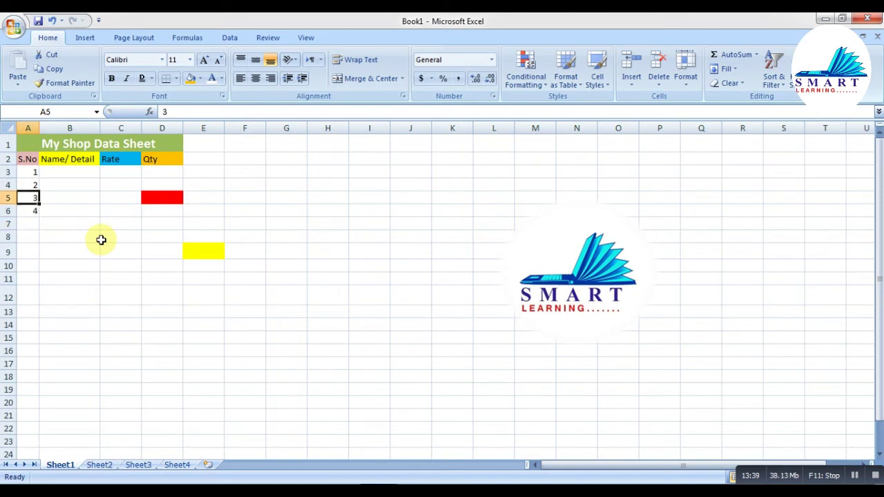
{"action": "key", "text": "shift+Down"}
{"action": "key", "text": "shift+Down"}
{"action": "key", "text": "shift+Down"}
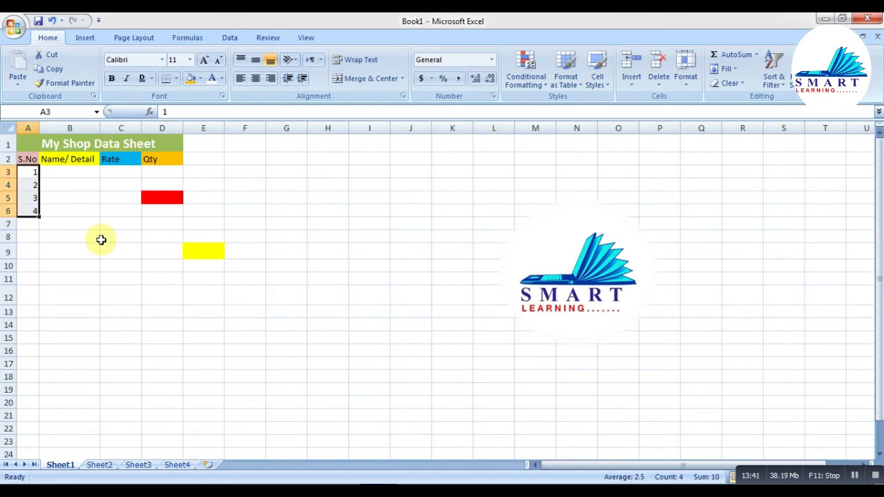
{"action": "key", "text": "Delete"}
Enter 1 in A3 and auto-fill it down to A22 as a series.
{"action": "type", "text": "1"}
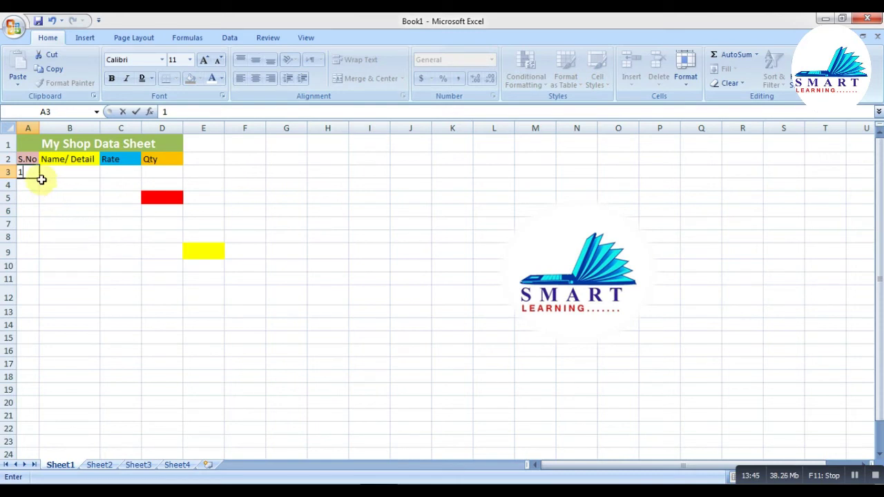
{"action": "left_click_drag", "start_coordinate": [41, 179], "coordinate": [30, 430]}
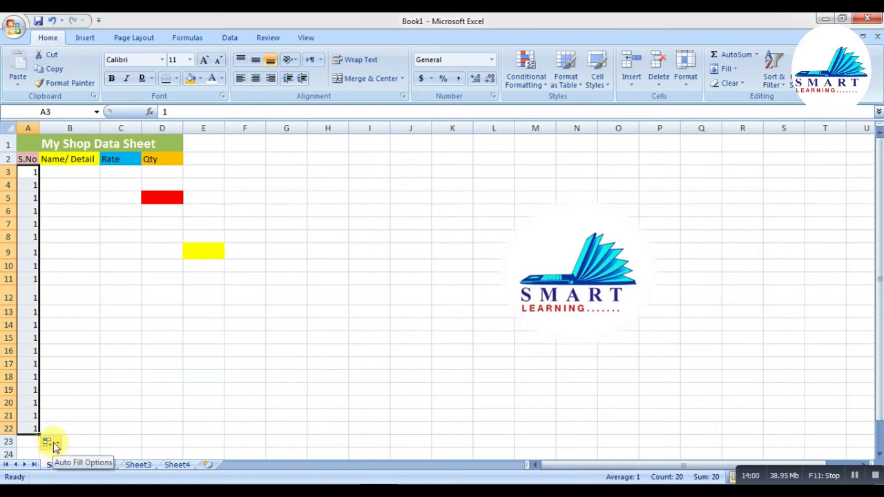
{"action": "left_click", "coordinate": [52, 445]}
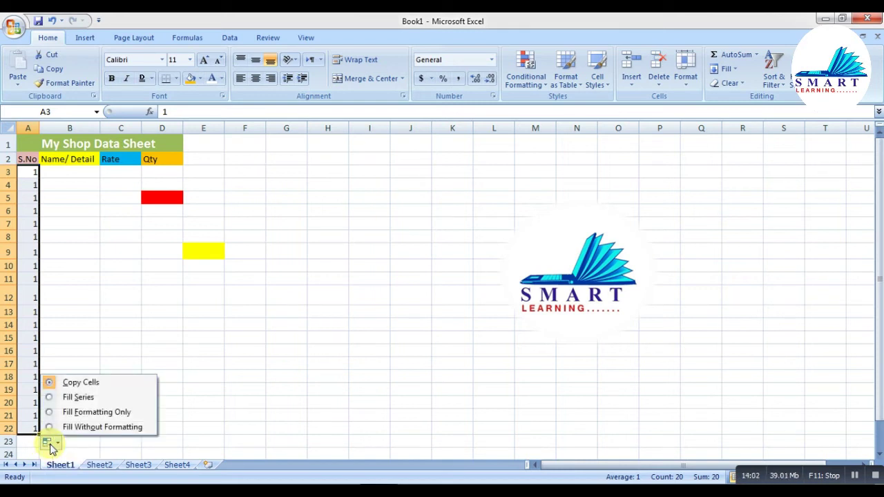
{"action": "left_click", "coordinate": [81, 398]}
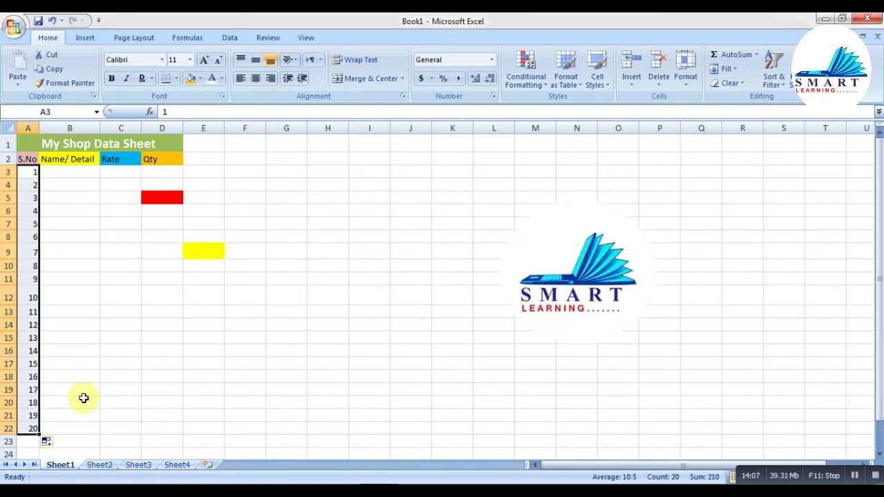
{"action": "left_click", "coordinate": [66, 326]}
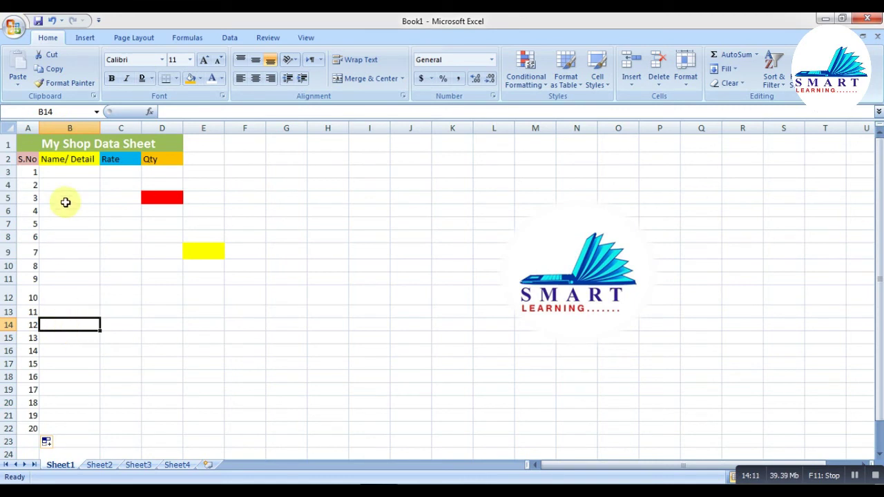
Enter the item names Nimko, Chips, Biscuite and Toffee in cells B3 to B6.
{"action": "left_click", "coordinate": [66, 177]}
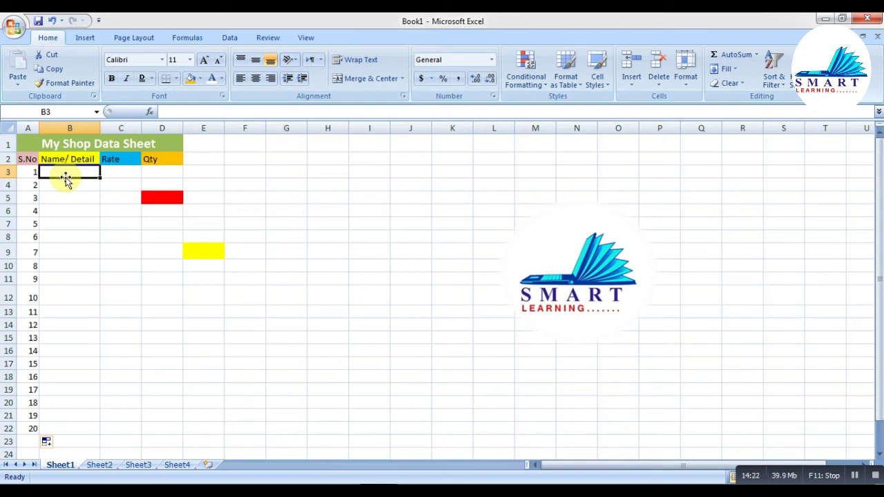
{"action": "type", "text": "Nimko"}
{"action": "key", "text": "Return"}
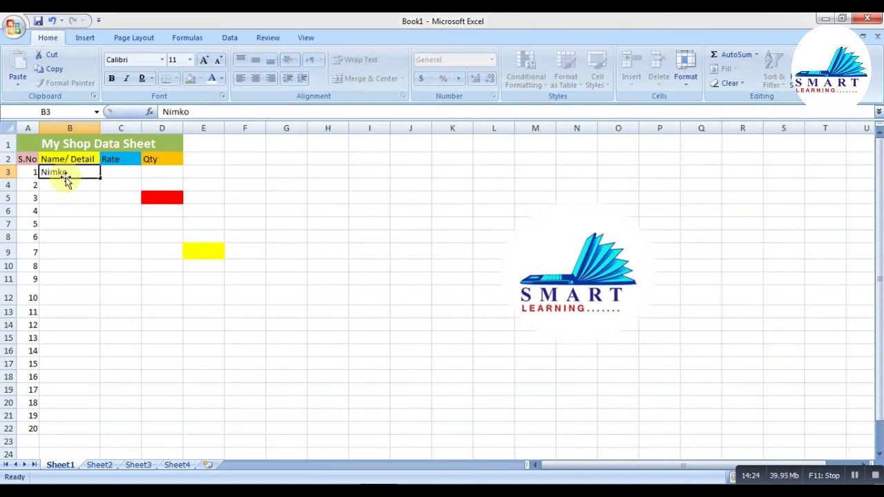
{"action": "type", "text": "Chips"}
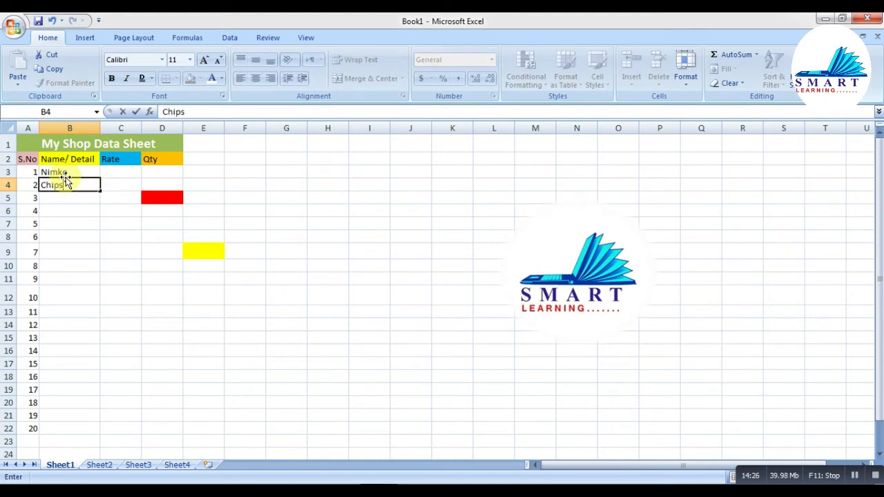
{"action": "key", "text": "Return"}
{"action": "type", "text": "Bi"}
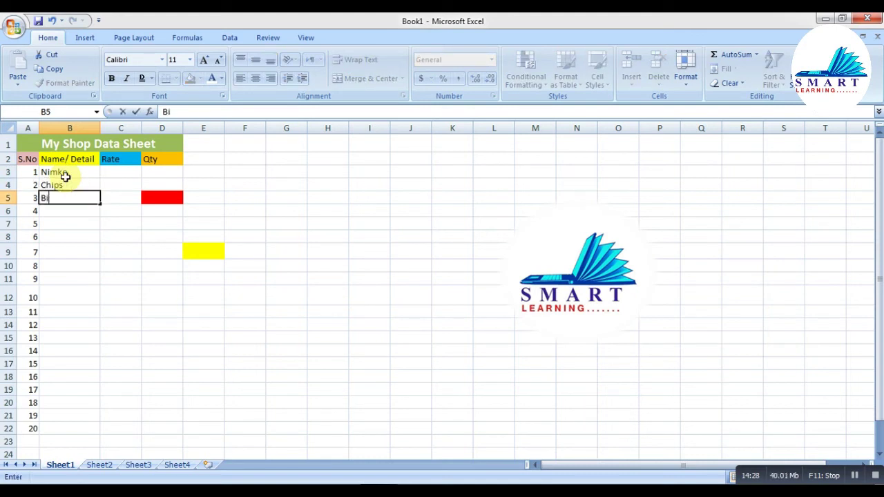
{"action": "type", "text": "scuite"}
{"action": "key", "text": "Return"}
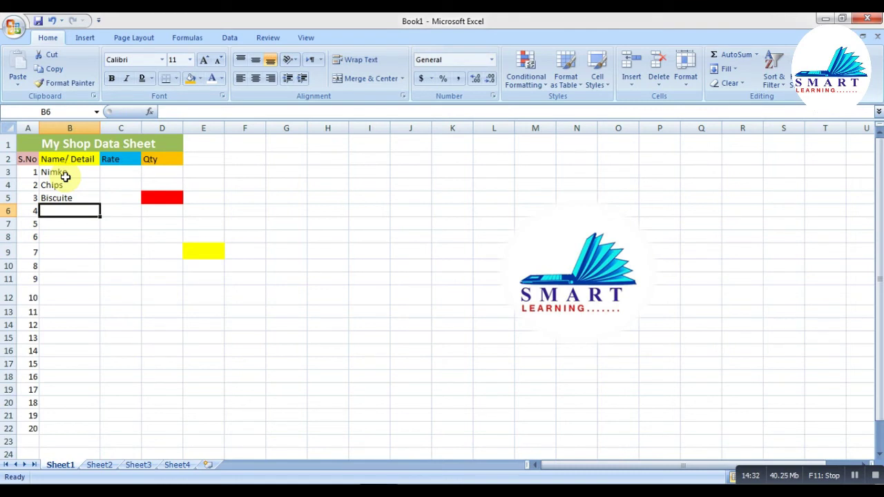
{"action": "type", "text": "Toffee"}
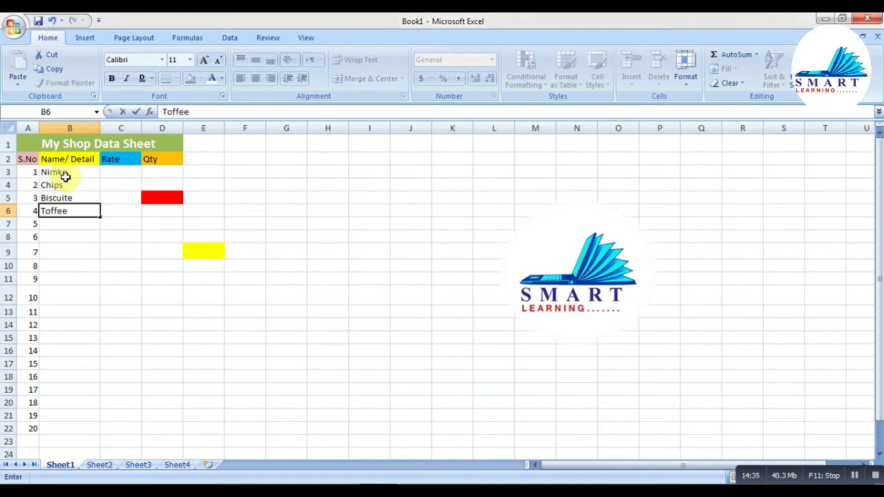
{"action": "key", "text": "Return"}
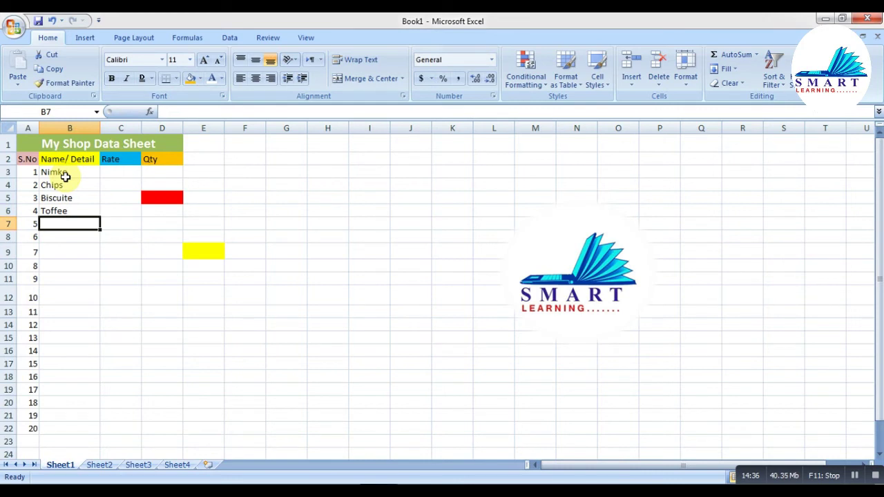
Enter Bubble in B7, correcting its spelling, and stiks in B8.
{"action": "type", "text": "Buble"}
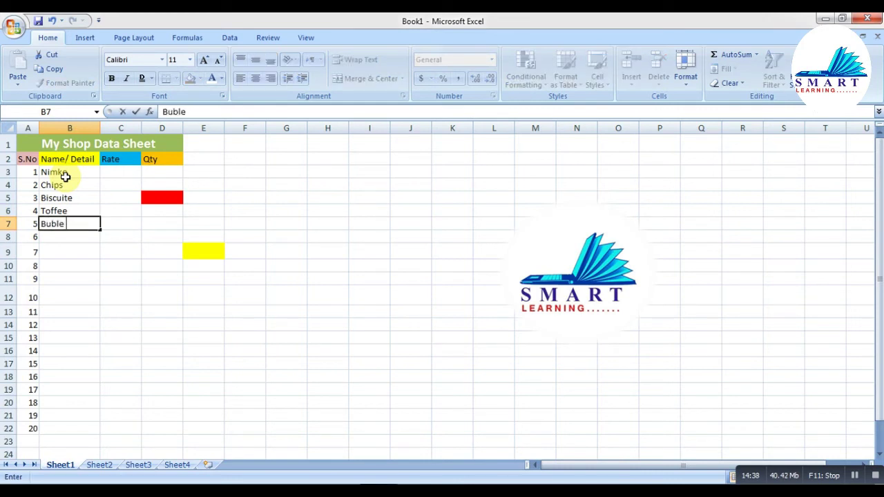
{"action": "key", "text": "Return"}
{"action": "key", "text": "Up"}
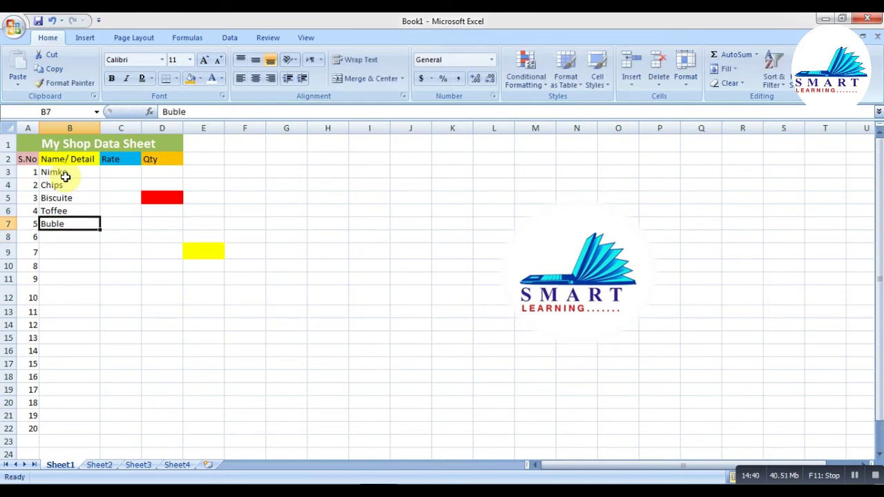
{"action": "key", "text": "F2"}
{"action": "key", "text": "Left"}
{"action": "key", "text": "Left"}
{"action": "type", "text": "b"}
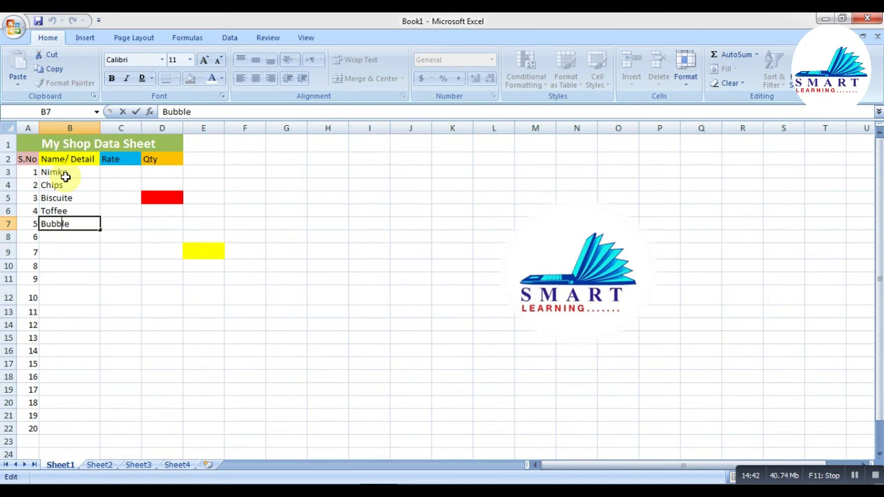
{"action": "key", "text": "Return"}
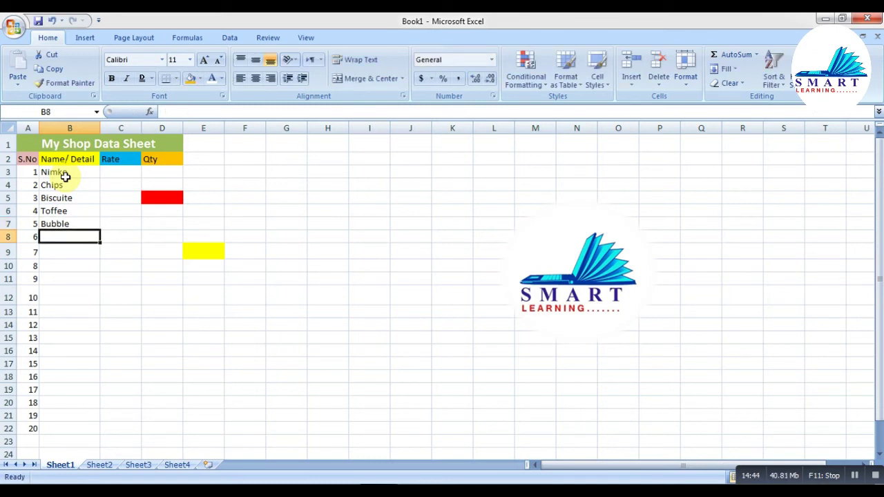
{"action": "type", "text": "stiks"}
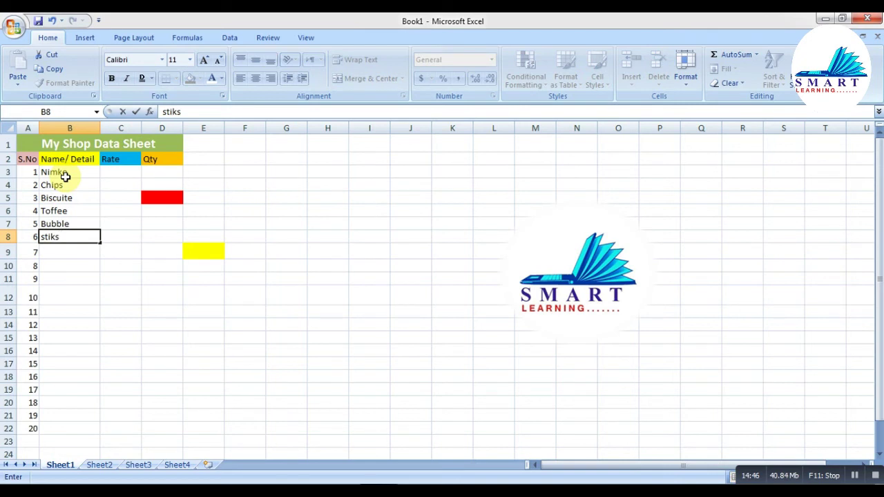
{"action": "key", "text": "Return"}
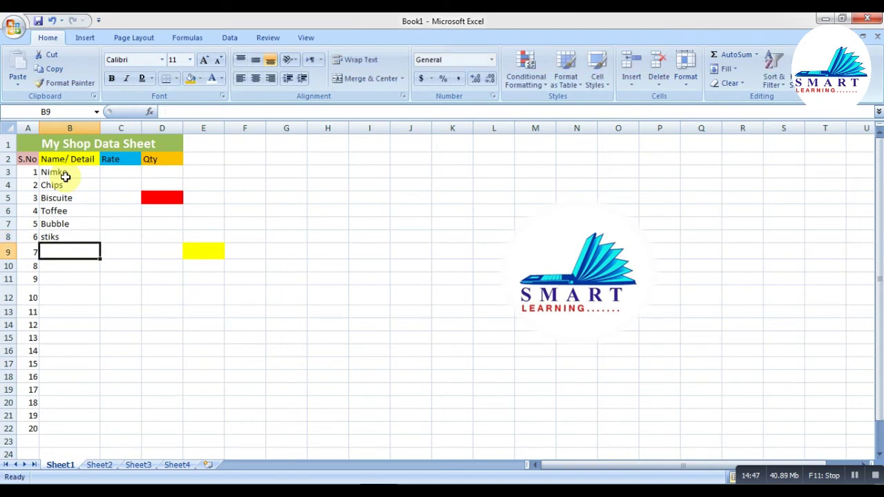
{"action": "type", "text": "ice"}
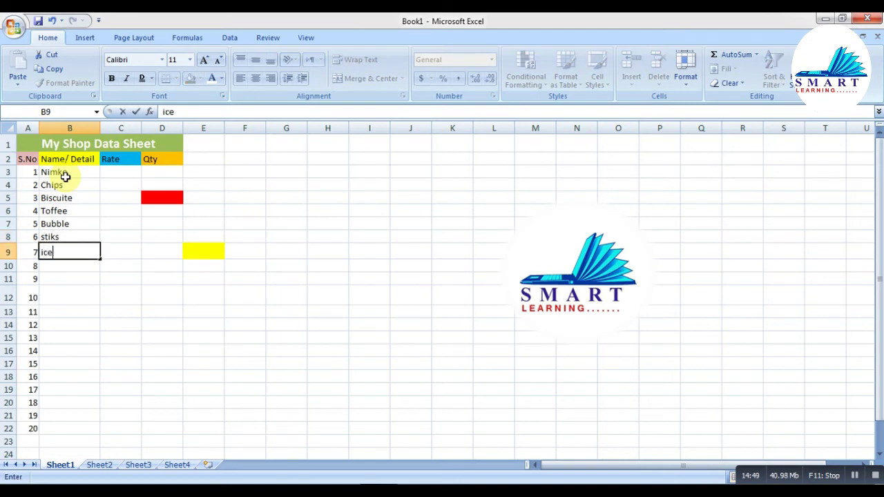
{"action": "type", "text": "cream"}
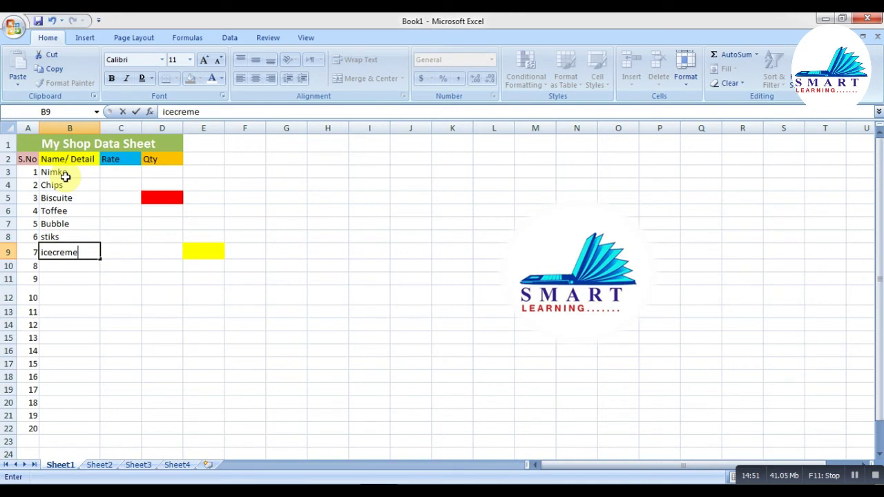
{"action": "key", "text": "BackSpace"}
{"action": "key", "text": "BackSpace"}
{"action": "key", "text": "BackSpace"}
{"action": "key", "text": "BackSpace"}
{"action": "key", "text": "BackSpace"}
{"action": "key", "text": "BackSpace"}
{"action": "key", "text": "BackSpace"}
{"action": "key", "text": "BackSpace"}
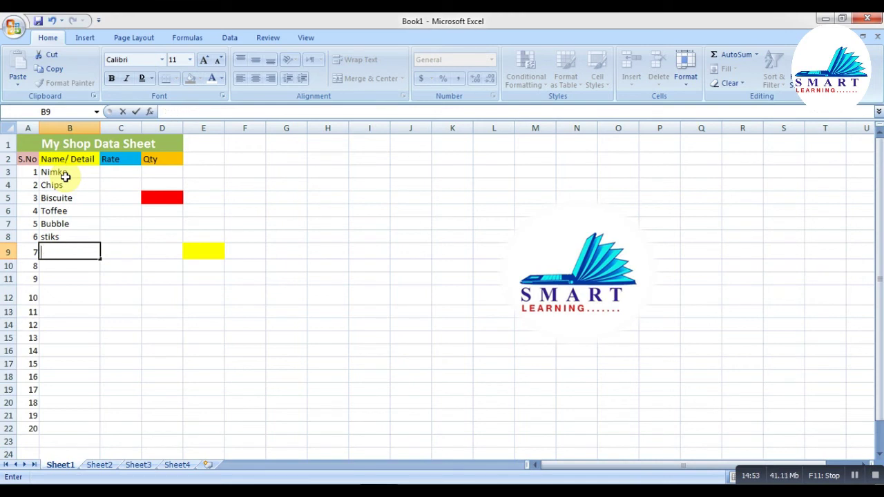
Enter lolypop as the seventh item name in B9.
{"action": "type", "text": "lolypop"}
{"action": "key", "text": "Return"}
Enter the rates 50, 20, 30, 40, 20, 30 and 50 in cells C3 to C9.
{"action": "key", "text": "Up"}
{"action": "key", "text": "Up"}
{"action": "key", "text": "Up"}
{"action": "key", "text": "Up"}
{"action": "key", "text": "Up"}
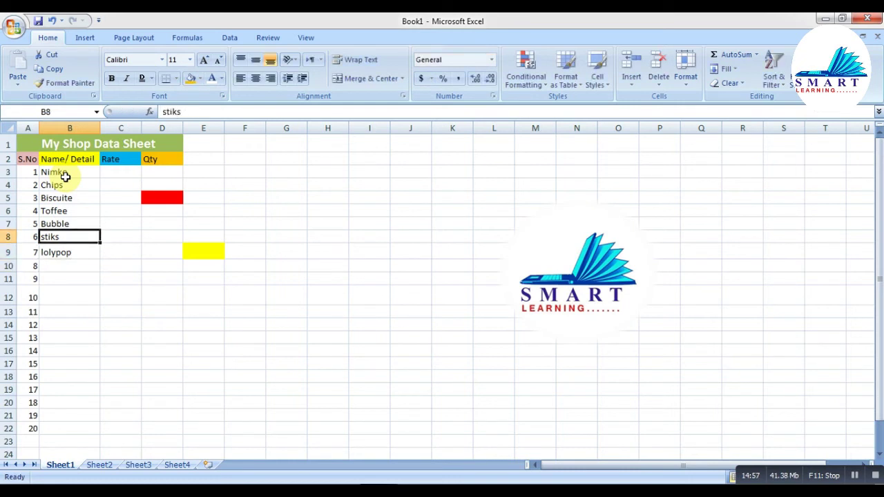
{"action": "key", "text": "Up"}
{"action": "key", "text": "Up"}
{"action": "key", "text": "Right"}
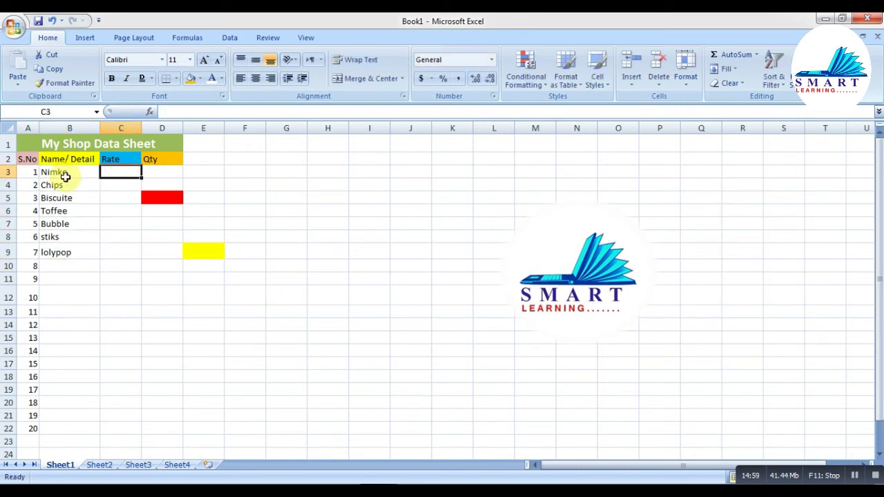
{"action": "type", "text": "50"}
{"action": "key", "text": "Return"}
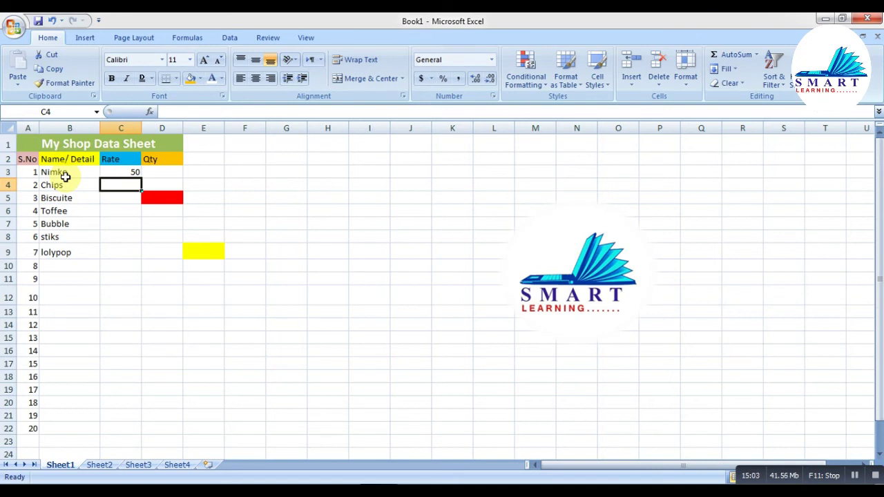
{"action": "type", "text": "20"}
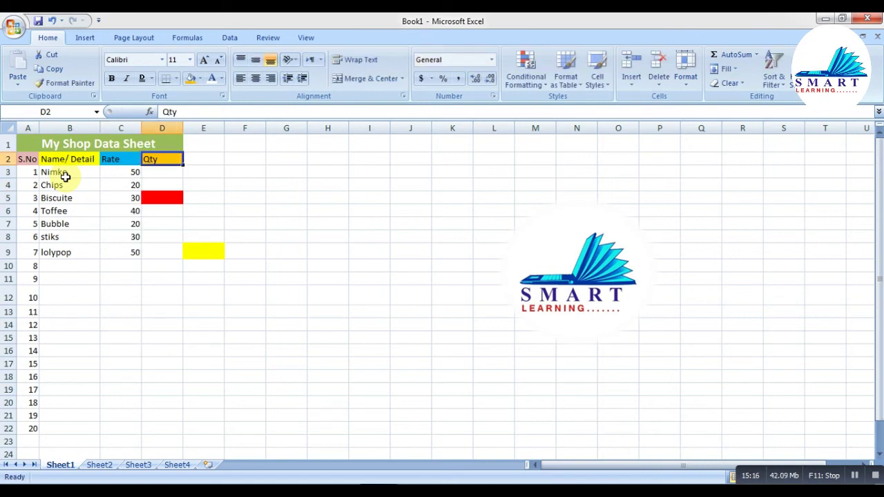
Enter the quantities 3, 4, 5, 4, 3, 2 and 1 in cells D3 to D9.
{"action": "key", "text": "Down"}
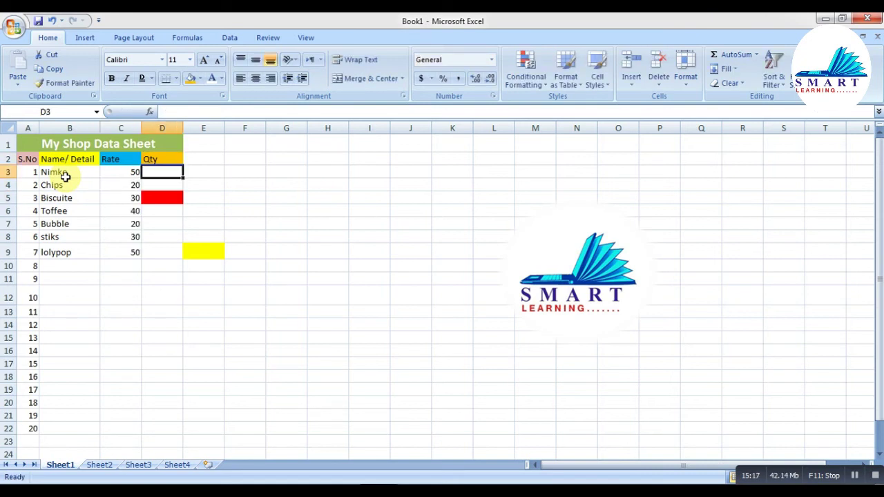
{"action": "type", "text": "3"}
{"action": "key", "text": "Return"}
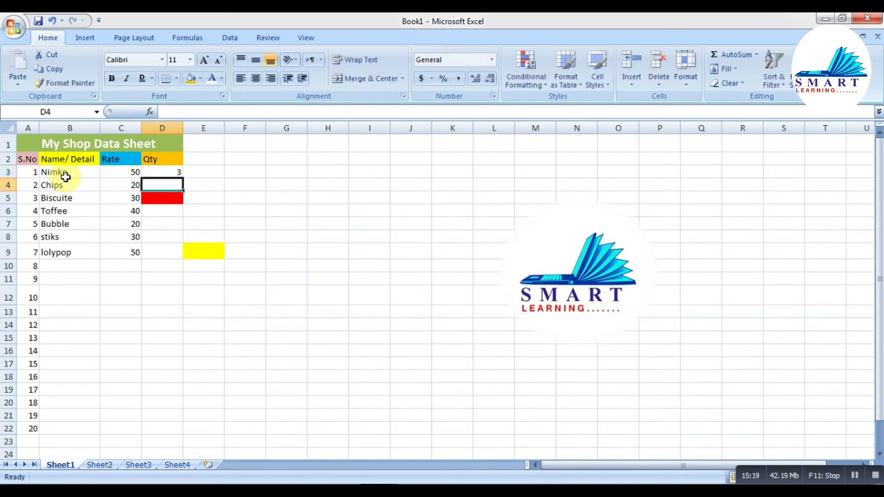
{"action": "type", "text": "4"}
{"action": "key", "text": "Return"}
{"action": "type", "text": "5"}
{"action": "key", "text": "Return"}
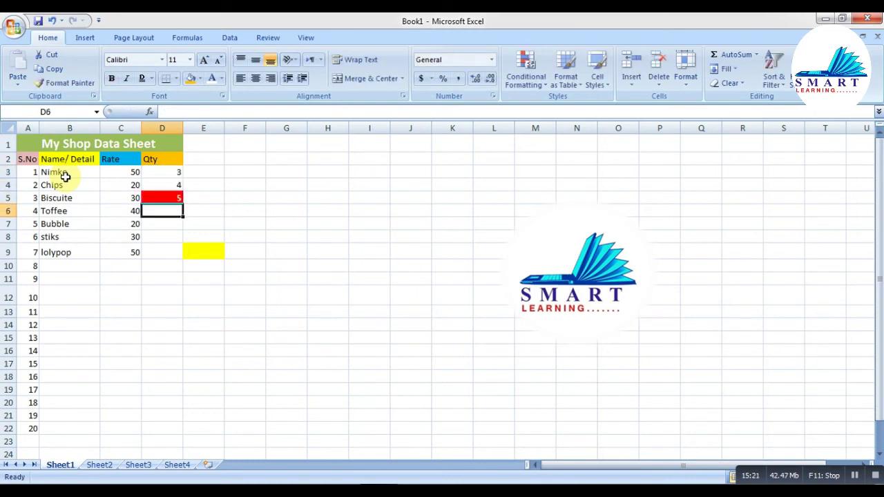
{"action": "type", "text": "4"}
{"action": "key", "text": "Return"}
{"action": "type", "text": "3"}
{"action": "key", "text": "Return"}
{"action": "type", "text": "2"}
{"action": "key", "text": "Return"}
{"action": "type", "text": "1"}
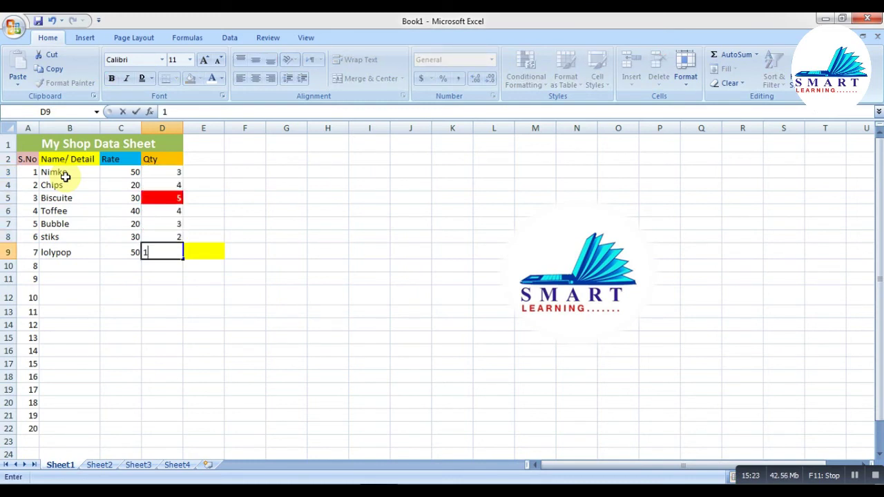
{"action": "key", "text": "Tab"}
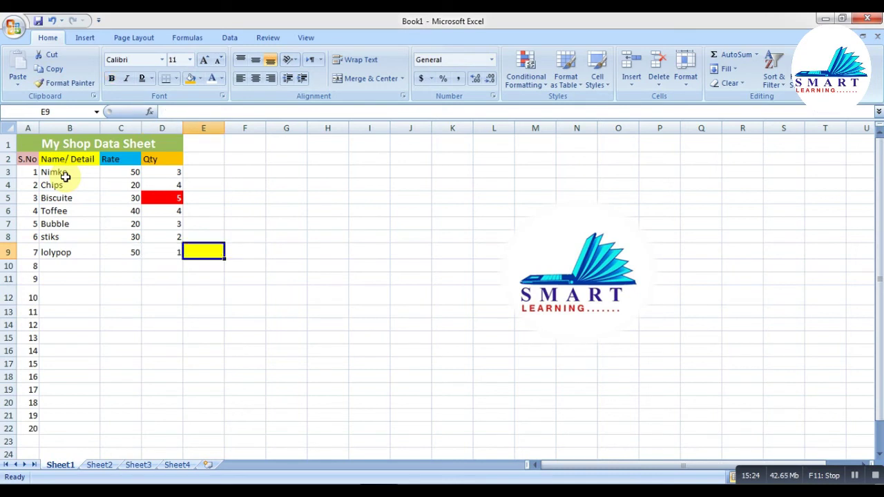
Add the heading "Total" in cell E2, beside the "Qty" heading.
{"action": "key", "text": "Up"}
{"action": "key", "text": "Up"}
{"action": "key", "text": "Up"}
{"action": "key", "text": "Up"}
{"action": "key", "text": "Up"}
{"action": "key", "text": "Up"}
{"action": "key", "text": "Up"}
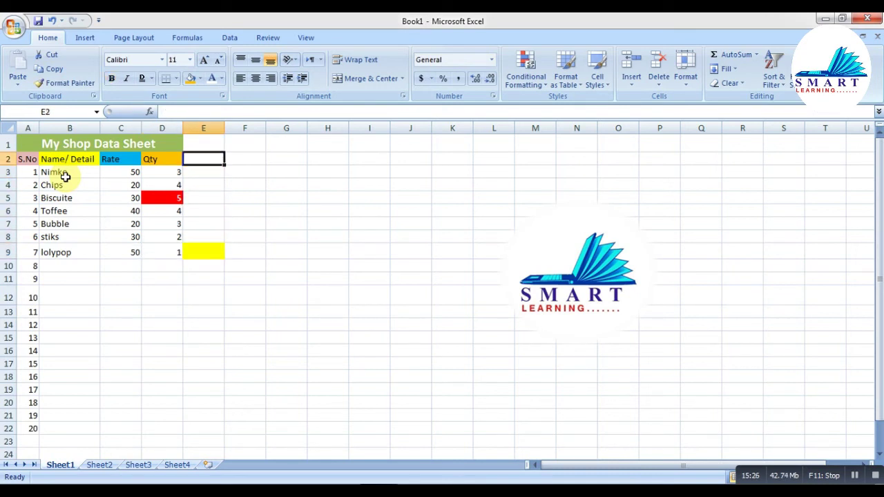
{"action": "type", "text": "Total"}
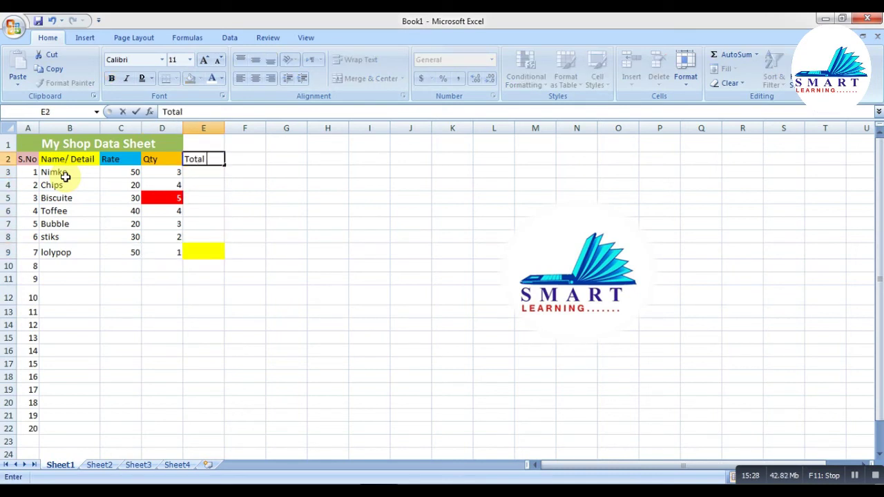
{"action": "key", "text": "Return"}
Fill the "Total" heading cell with the standard green color.
{"action": "key", "text": "Up"}
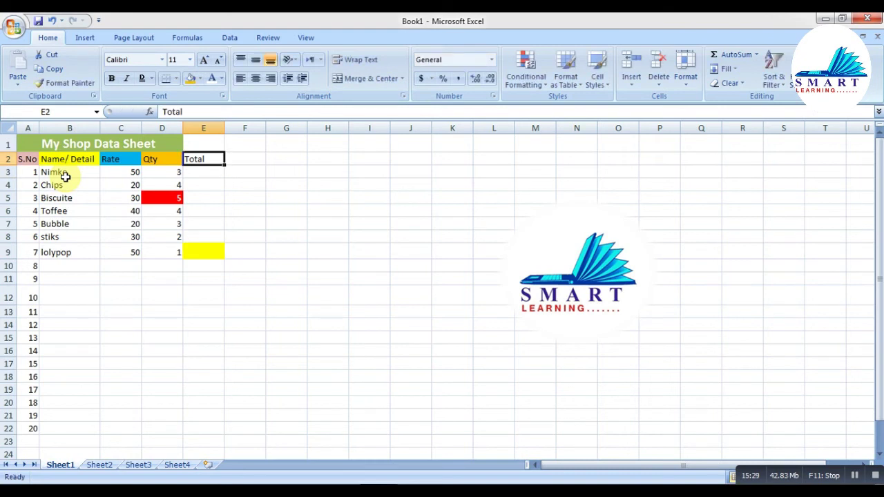
{"action": "left_click", "coordinate": [202, 80]}
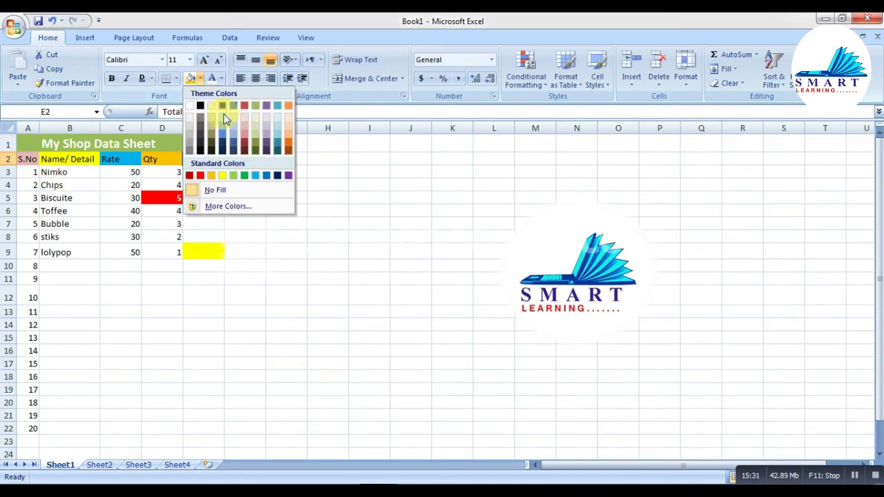
{"action": "left_click", "coordinate": [241, 173]}
{"action": "left_click", "coordinate": [234, 234]}
{"action": "left_click", "coordinate": [209, 173]}
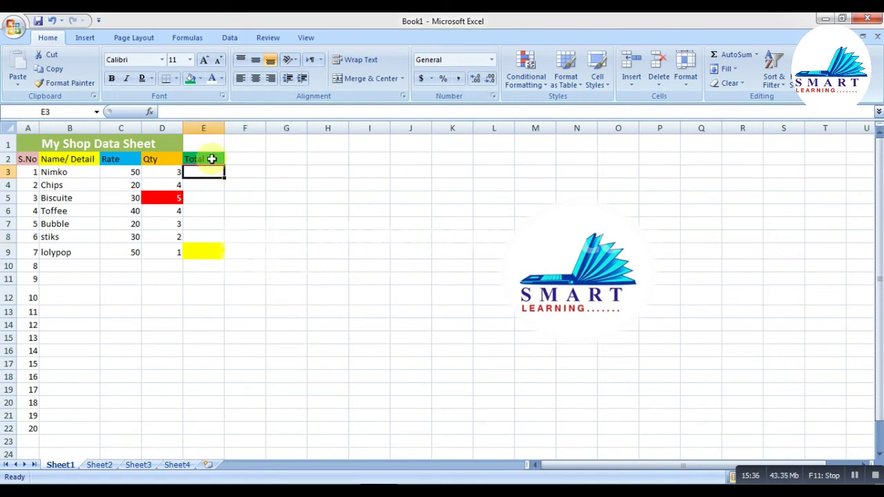
{"action": "double_click", "coordinate": [211, 160]}
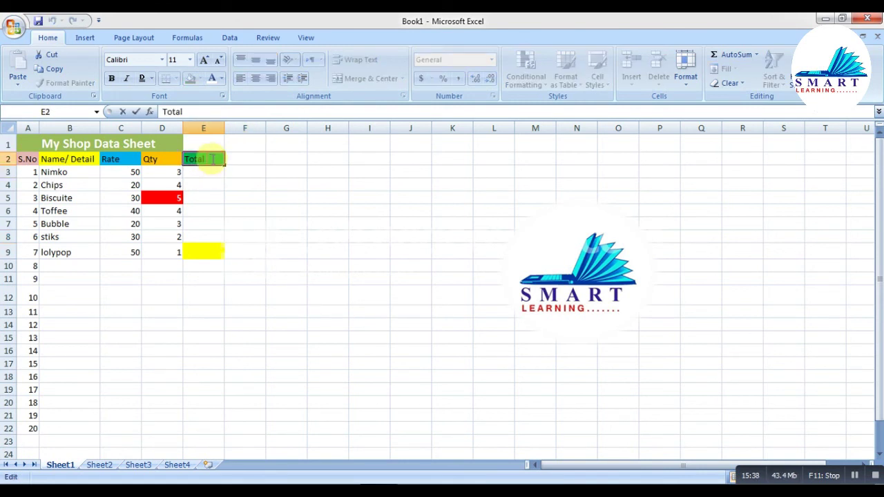
{"action": "key", "text": "Return"}
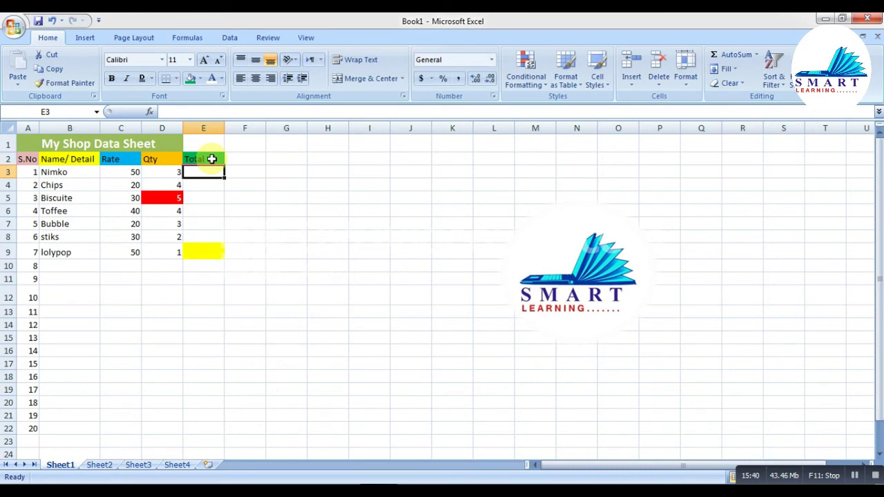
{"action": "key", "text": "Left"}
{"action": "key", "text": "Left"}
{"action": "key", "text": "Left"}
{"action": "key", "text": "Left"}
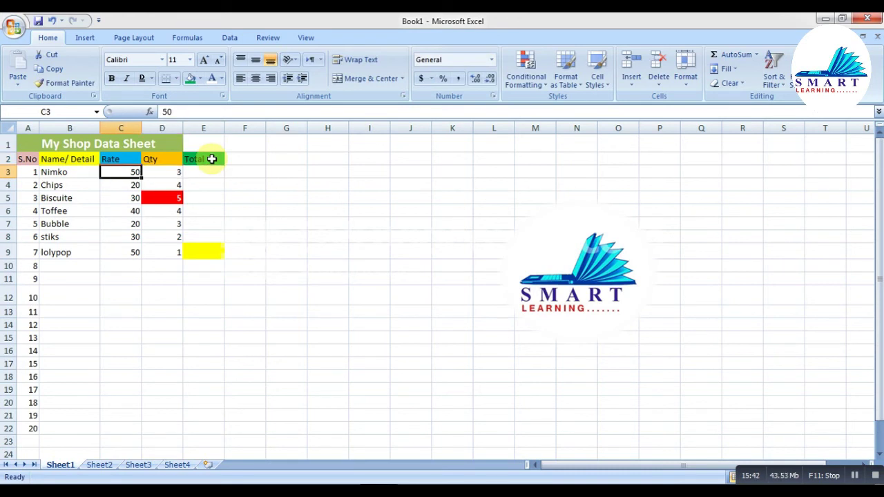
{"action": "key", "text": "Right"}
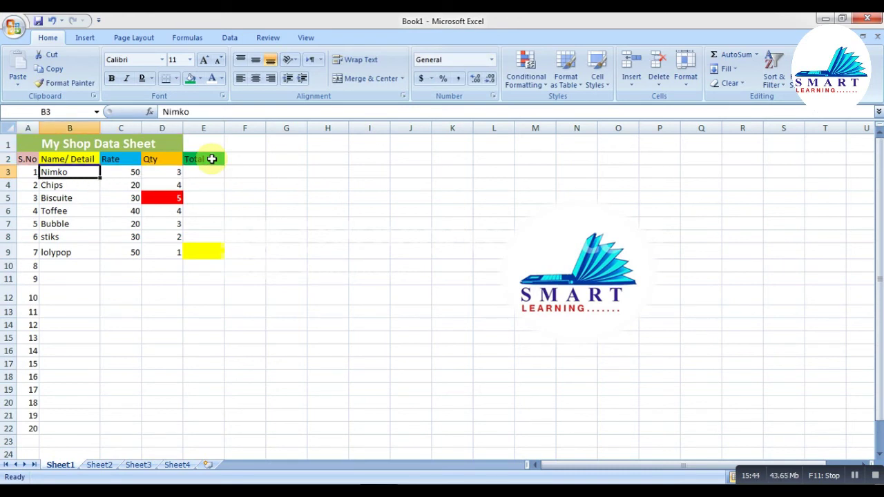
{"action": "key", "text": "Down"}
{"action": "key", "text": "Down"}
{"action": "key", "text": "Down"}
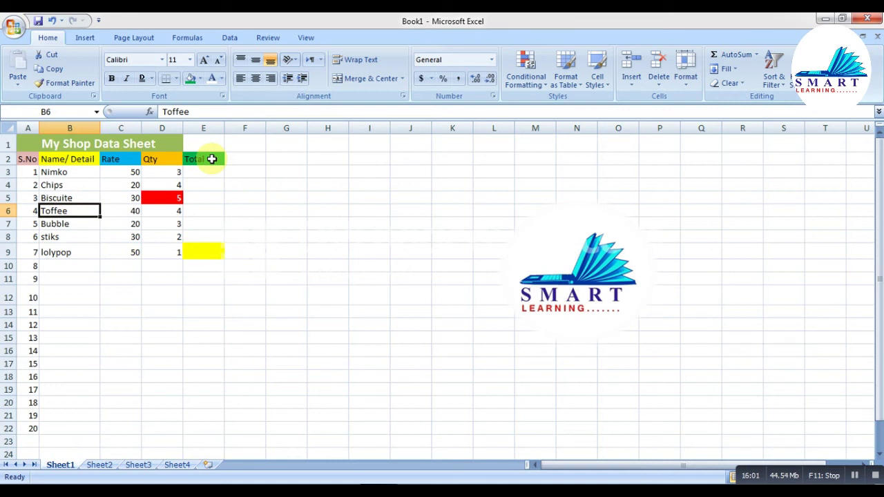
{"action": "key", "text": "Right"}
{"action": "key", "text": "Right"}
{"action": "key", "text": "Right"}
{"action": "key", "text": "Down"}
{"action": "key", "text": "Down"}
{"action": "key", "text": "Down"}
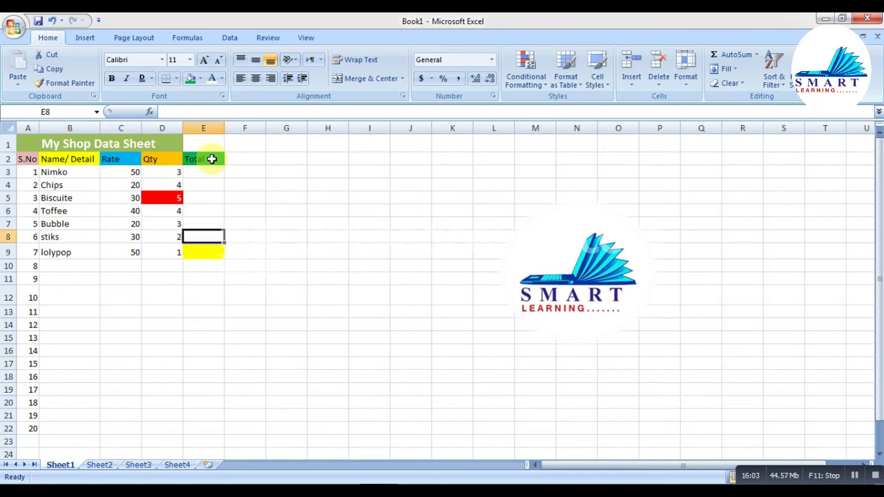
{"action": "key", "text": "Left"}
{"action": "key", "text": "Down"}
{"action": "key", "text": "Left"}
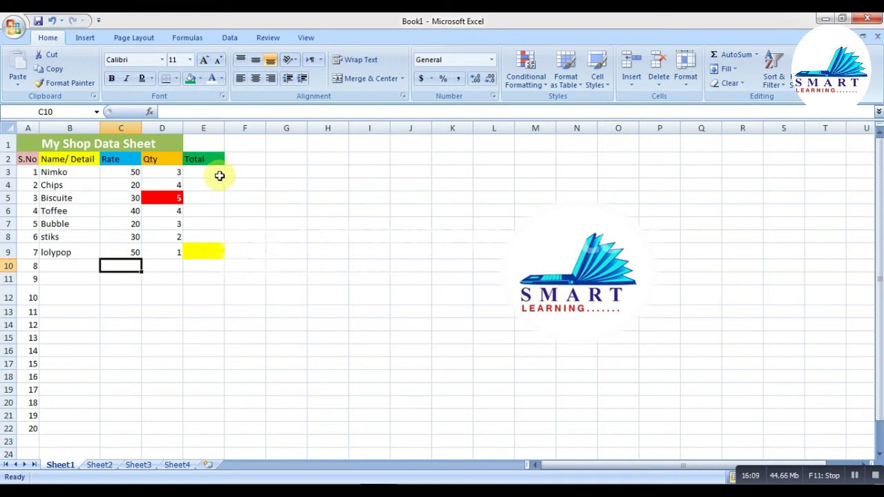
Clear the contents of cells E2 to E9, removing the "Total" heading text but keeping the fill colors.
{"action": "left_click_drag", "start_coordinate": [213, 159], "coordinate": [208, 250]}
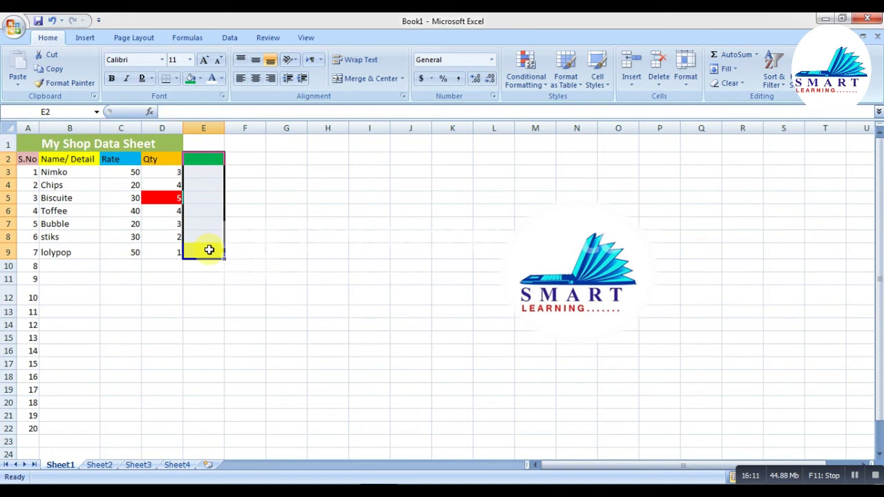
{"action": "key", "text": "Down"}
{"action": "key", "text": "Down"}
{"action": "key", "text": "Down"}
{"action": "key", "text": "Down"}
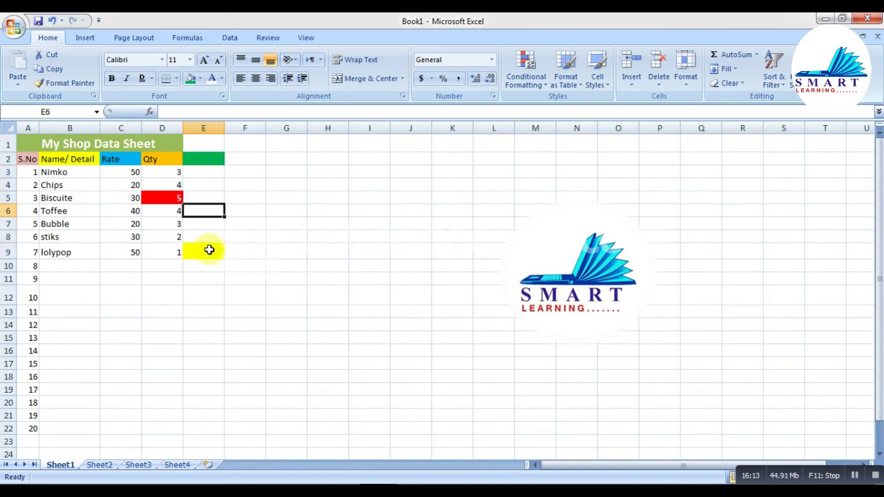
{"action": "key", "text": "Down"}
{"action": "key", "text": "Down"}
{"action": "key", "text": "Down"}
{"action": "key", "text": "Down"}
{"action": "key", "text": "Left"}
{"action": "key", "text": "Left"}
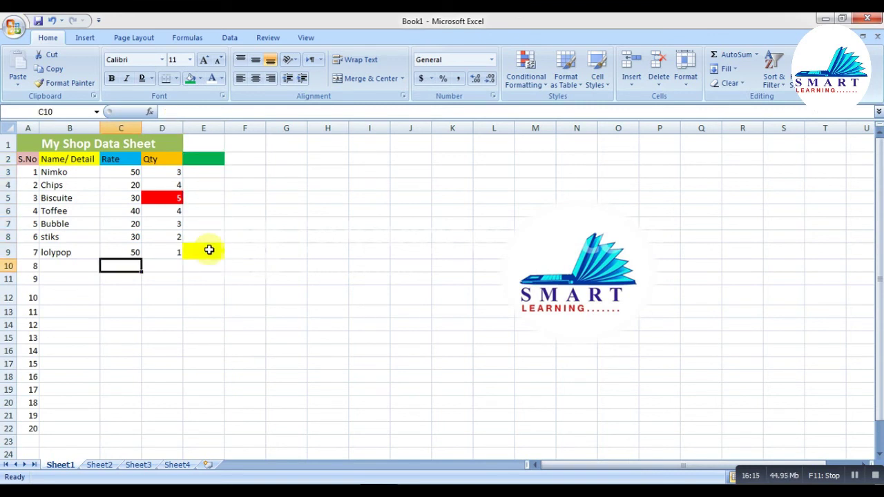
Replace the "Rate" heading in cell C2 with "amount".
{"action": "left_click", "coordinate": [129, 160]}
{"action": "type", "text": "amount"}
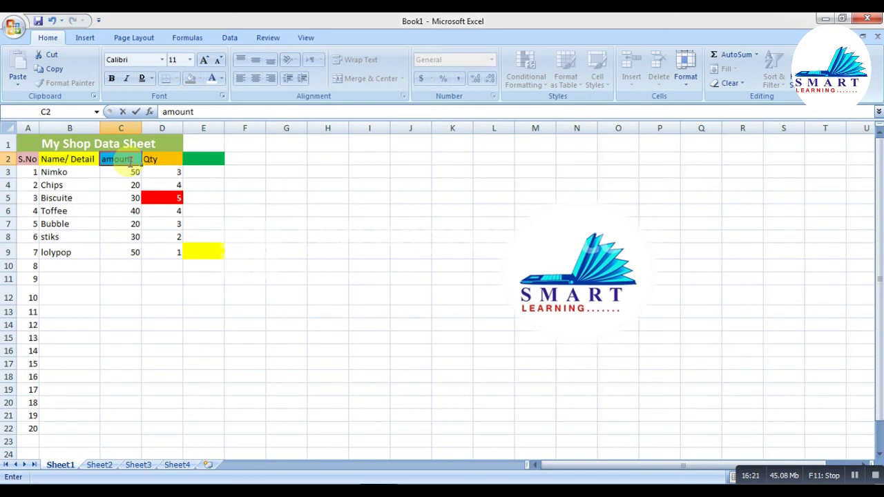
{"action": "key", "text": "Return"}
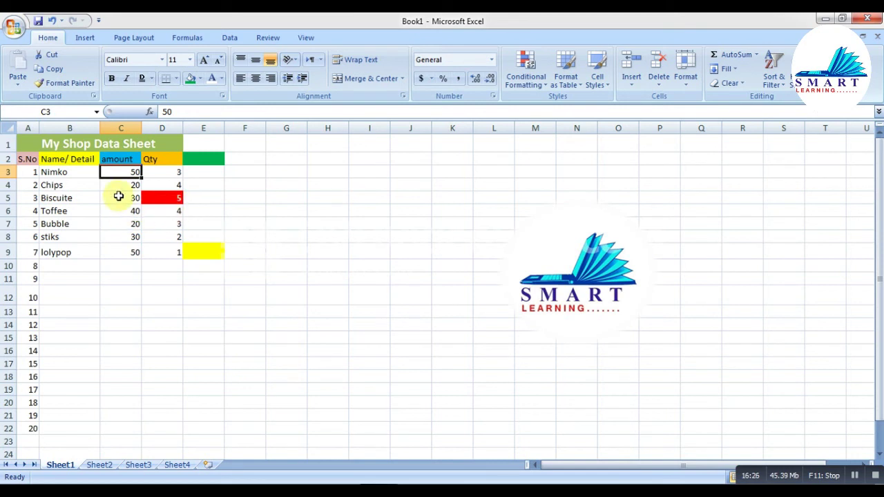
Enter the label "total" in cell B10, below the last item name.
{"action": "left_click", "coordinate": [123, 267]}
{"action": "left_click", "coordinate": [92, 266]}
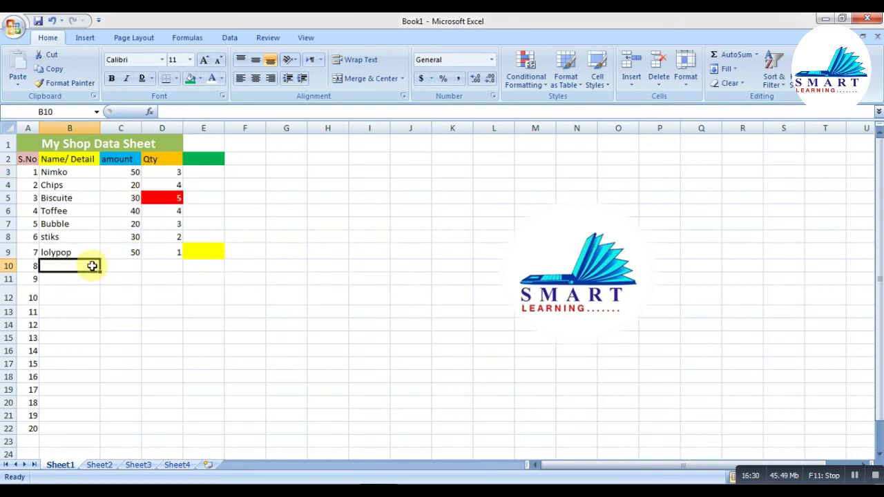
{"action": "type", "text": "total"}
{"action": "key", "text": "Return"}
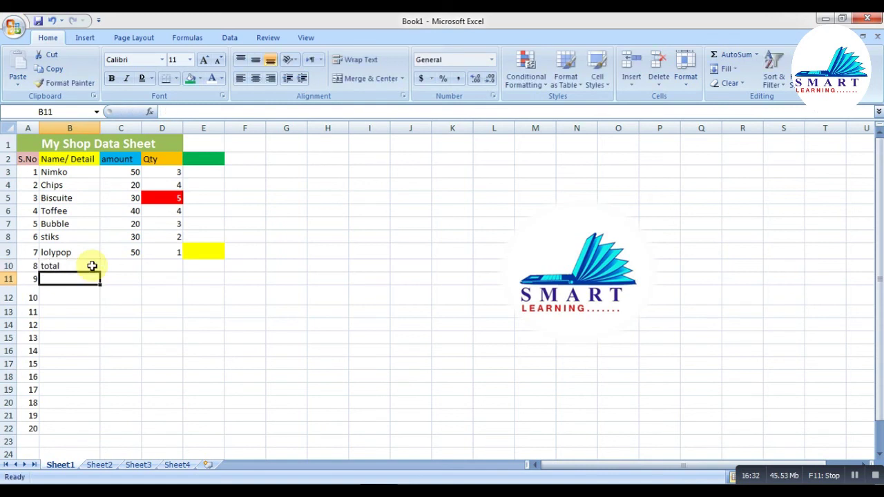
Sum the amounts in C3 to C9 with AutoSum in cell C10.
{"action": "key", "text": "Up"}
{"action": "key", "text": "Right"}
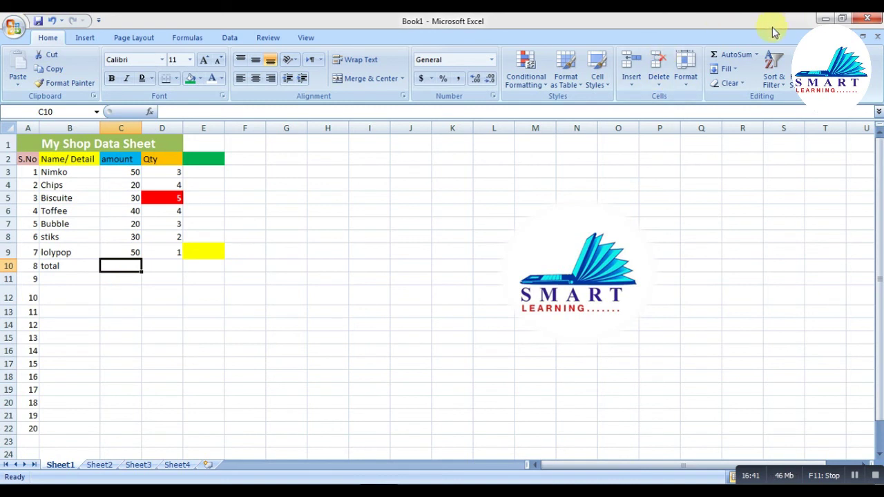
{"action": "left_click", "coordinate": [734, 55]}
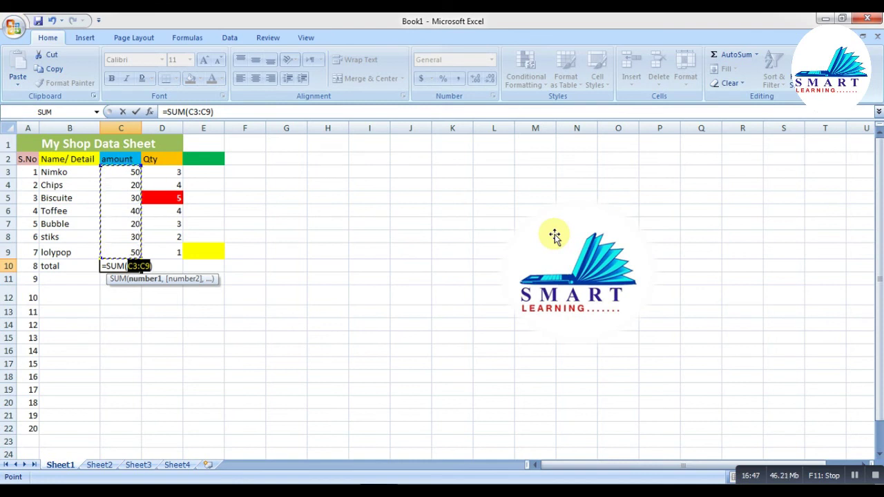
{"action": "key", "text": "Return"}
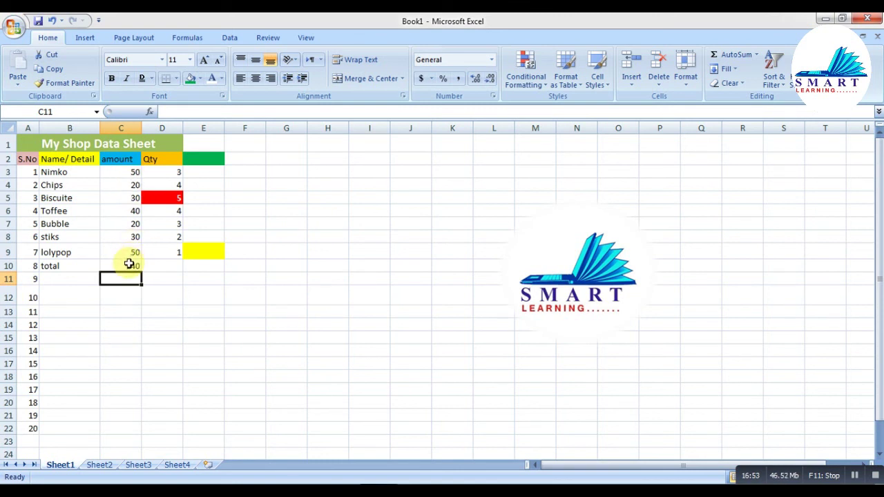
Sum the quantities in D3 to D9 with AutoSum in cell D10.
{"action": "left_click", "coordinate": [170, 266]}
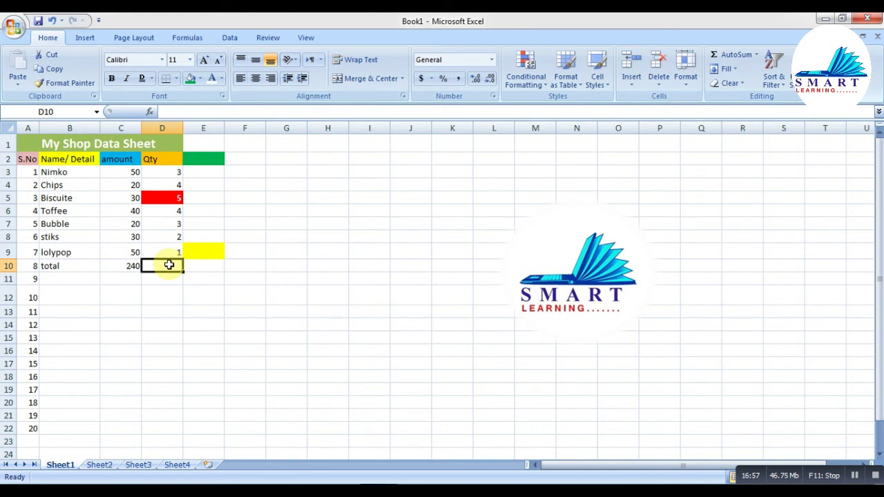
{"action": "left_click", "coordinate": [728, 56]}
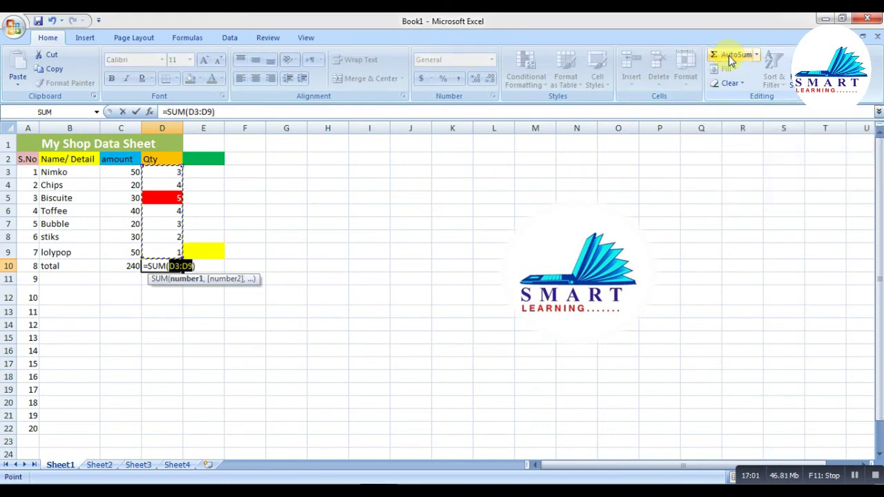
{"action": "key", "text": "Return"}
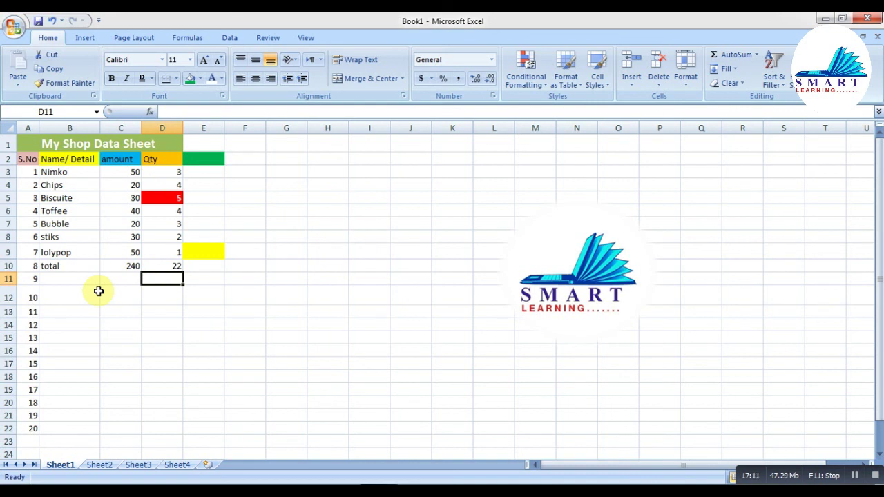
{"action": "left_click", "coordinate": [283, 211]}
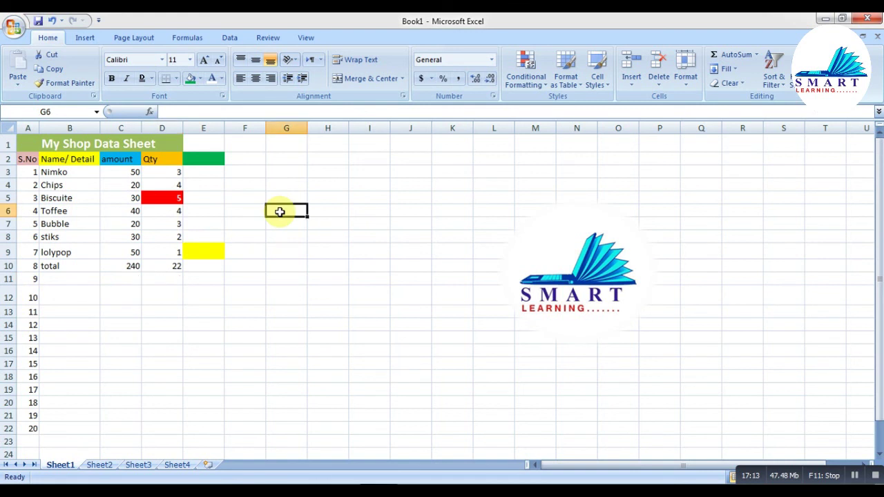
{"action": "left_click_drag", "start_coordinate": [29, 142], "coordinate": [197, 257]}
{"action": "left_click", "coordinate": [199, 297]}
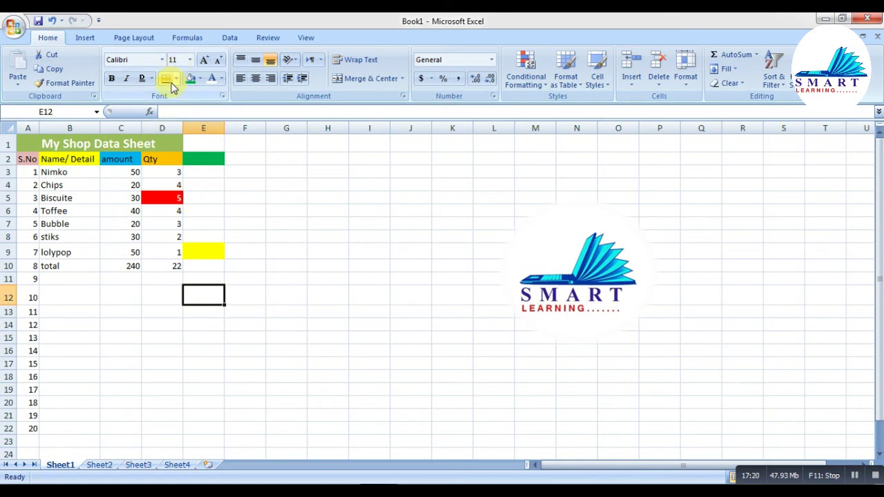
{"action": "left_click", "coordinate": [218, 185]}
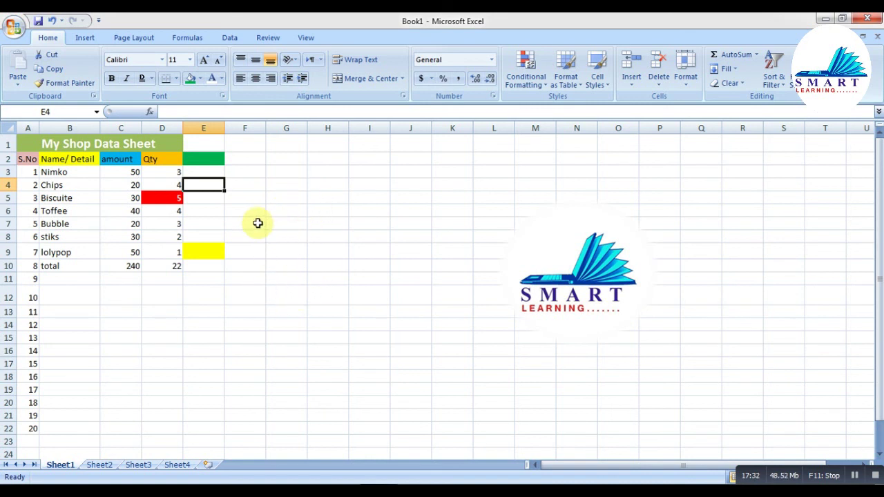
{"action": "left_click", "coordinate": [249, 208]}
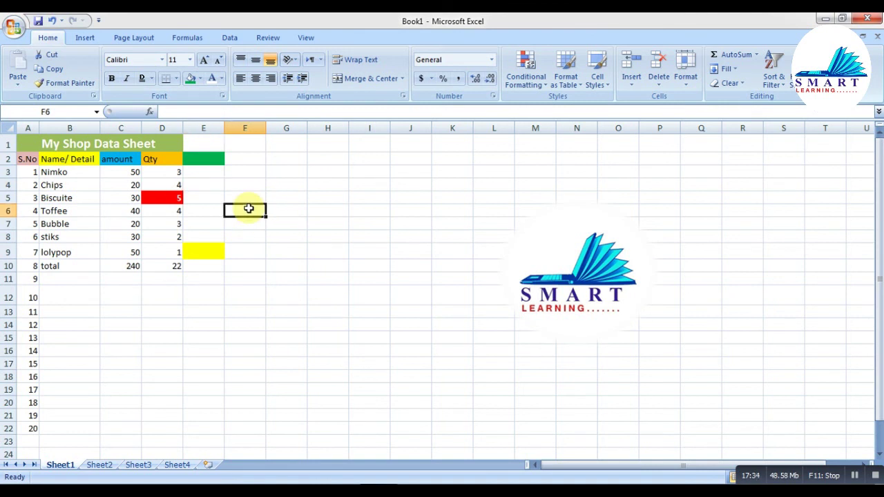
{"action": "left_click_drag", "start_coordinate": [51, 159], "coordinate": [207, 260]}
{"action": "left_click", "coordinate": [161, 310]}
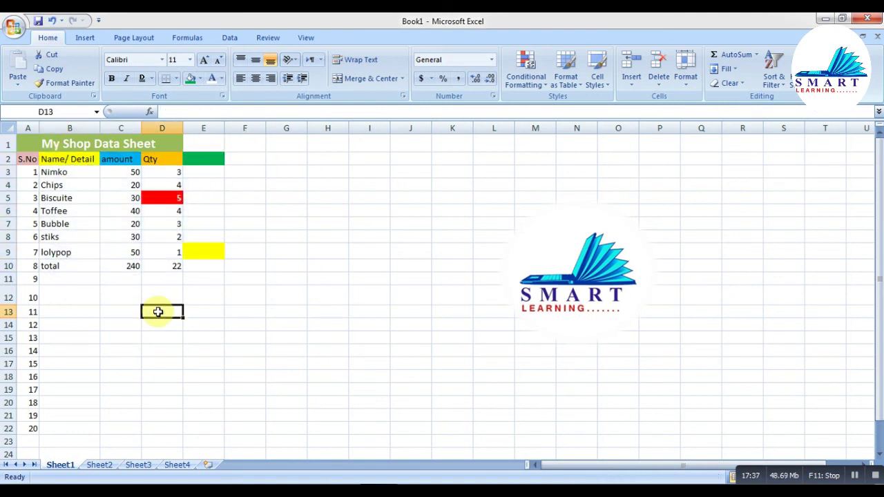
{"action": "left_click", "coordinate": [92, 210]}
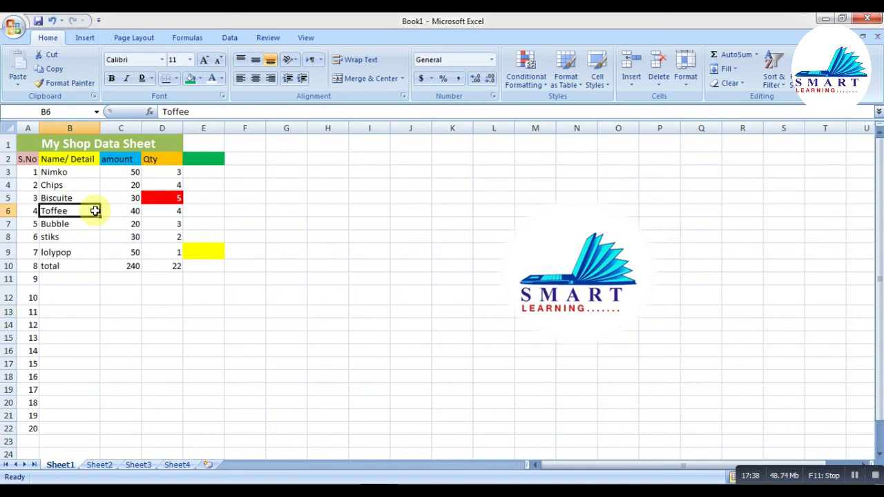
Preview the sheet as it would print, zoom in on the borderless table, and close the preview.
{"action": "left_click", "coordinate": [16, 31]}
{"action": "mouse_move", "coordinate": [55, 176]}
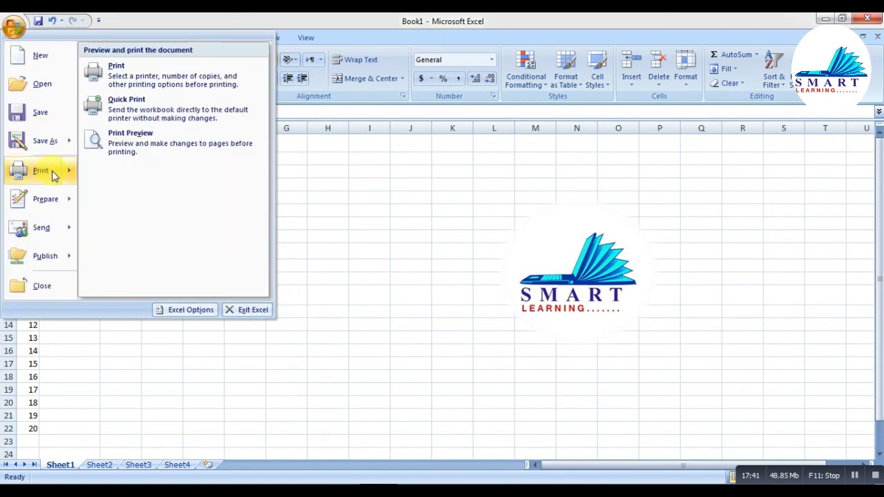
{"action": "left_click", "coordinate": [136, 138]}
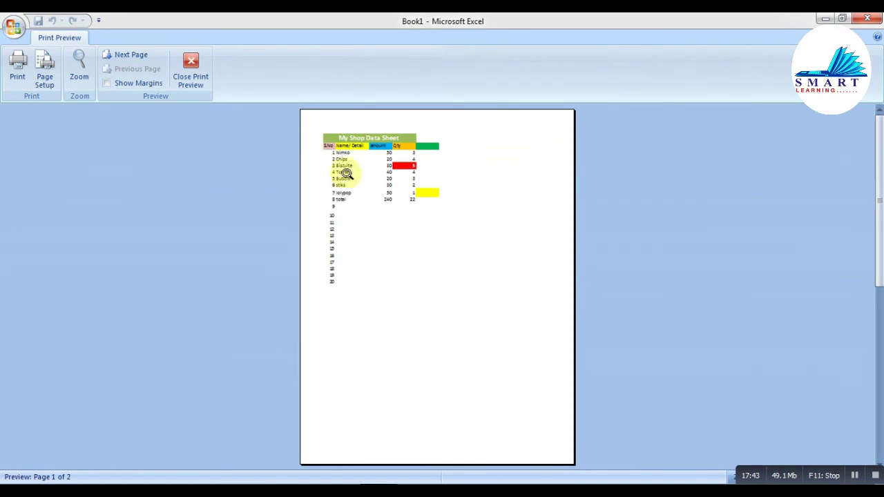
{"action": "left_click", "coordinate": [387, 177]}
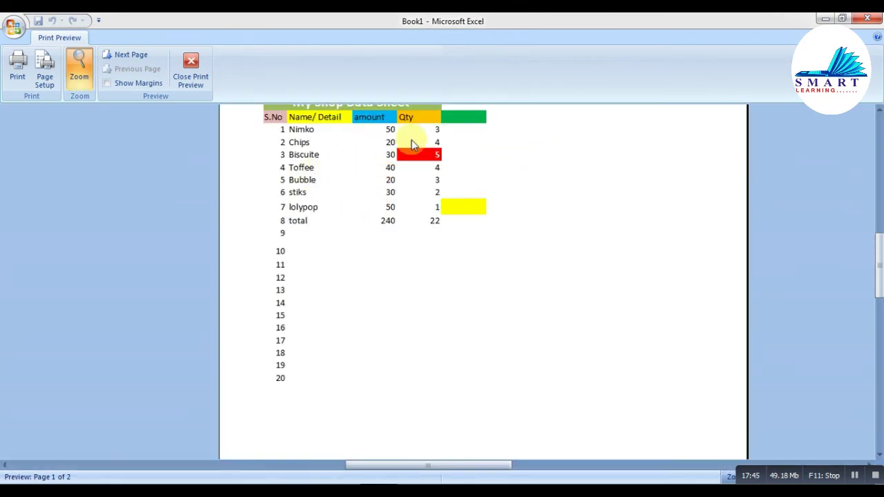
{"action": "left_click", "coordinate": [188, 81]}
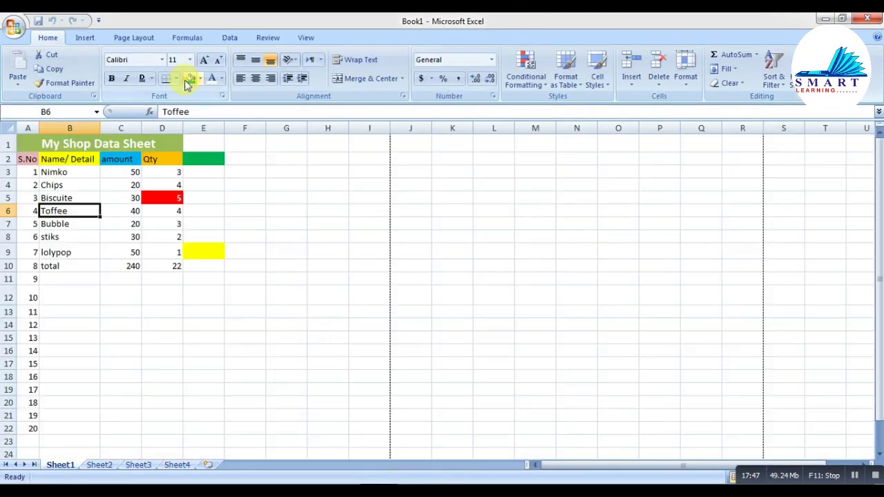
Apply All Borders to the table range A2 to D10, from the headings to the total row.
{"action": "left_click", "coordinate": [121, 266]}
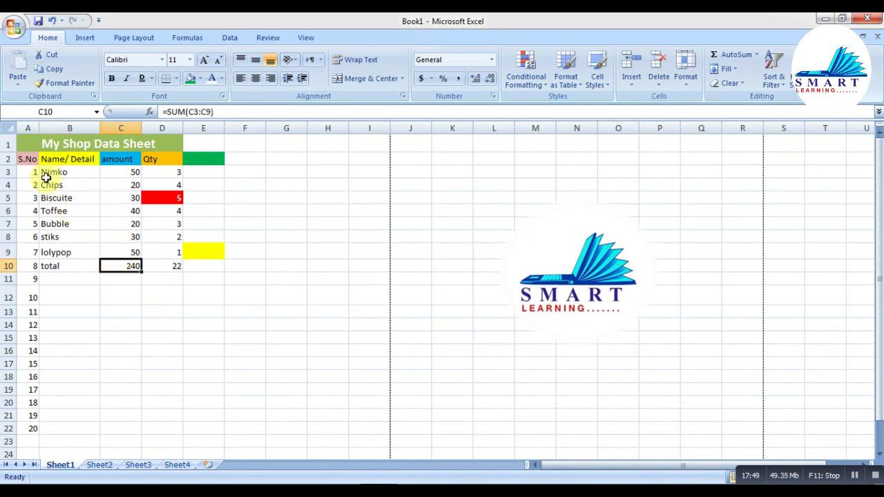
{"action": "left_click_drag", "start_coordinate": [31, 159], "coordinate": [156, 264]}
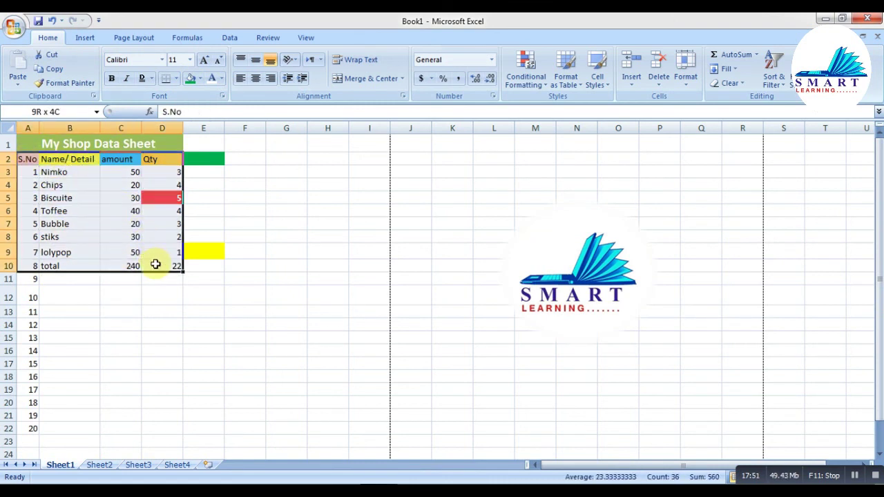
{"action": "left_click", "coordinate": [177, 79]}
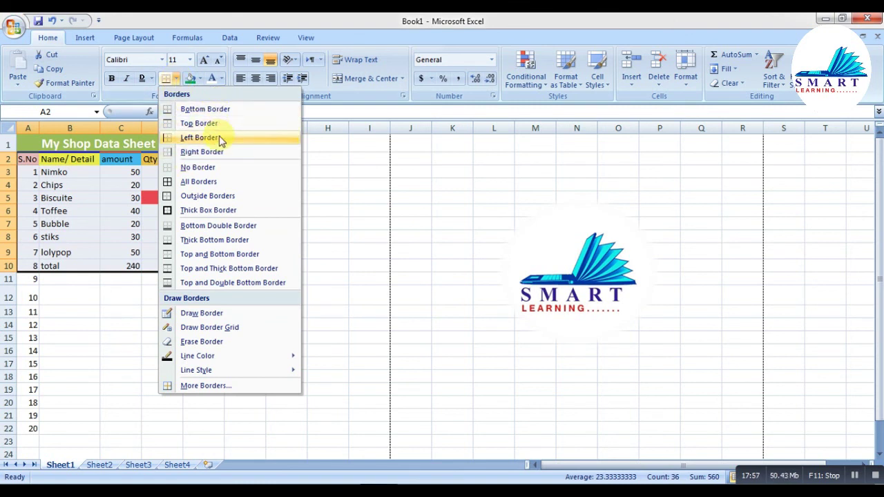
{"action": "left_click", "coordinate": [211, 182]}
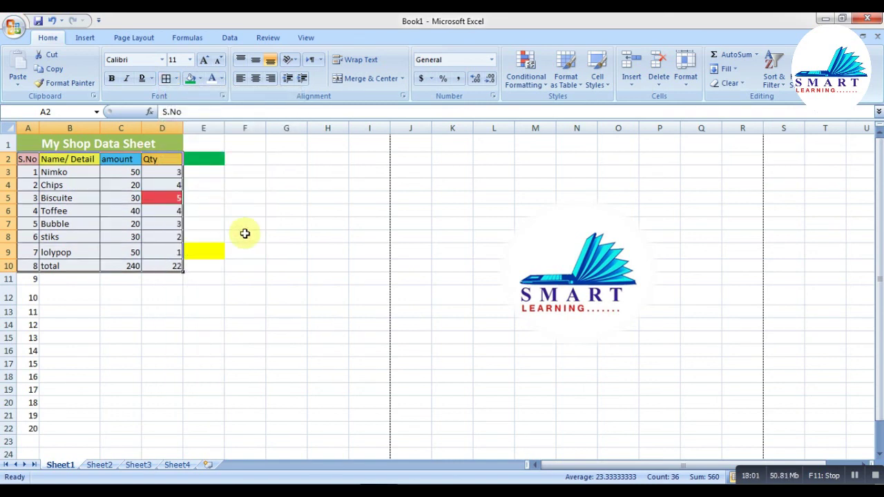
{"action": "left_click", "coordinate": [244, 236]}
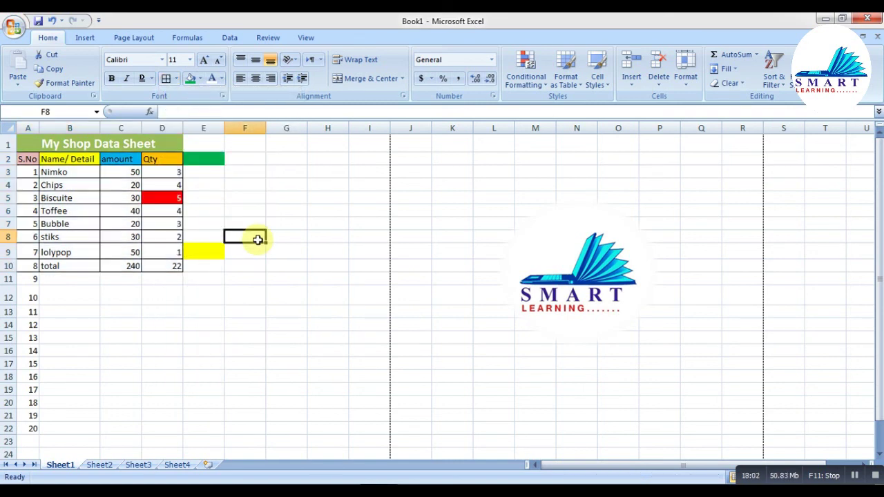
Check the bordered table in an enlarged print preview and return to the worksheet.
{"action": "left_click", "coordinate": [15, 26]}
{"action": "mouse_move", "coordinate": [55, 172]}
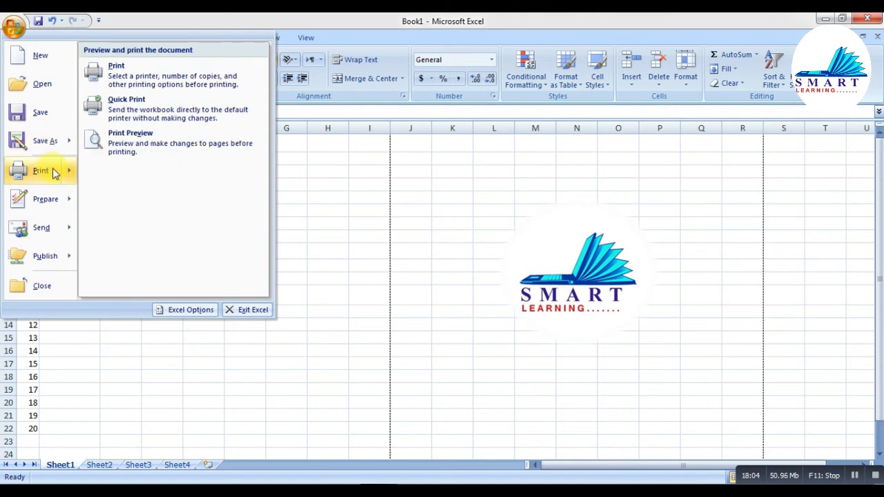
{"action": "left_click", "coordinate": [125, 145]}
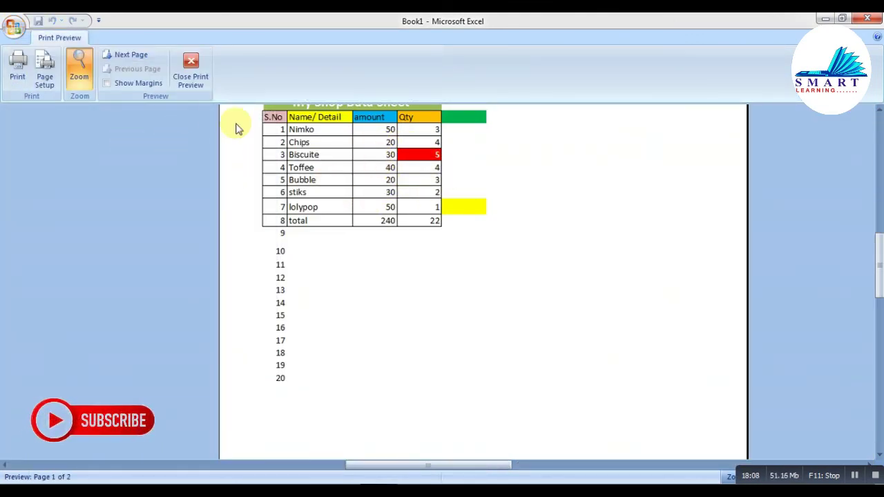
{"action": "left_click", "coordinate": [191, 69]}
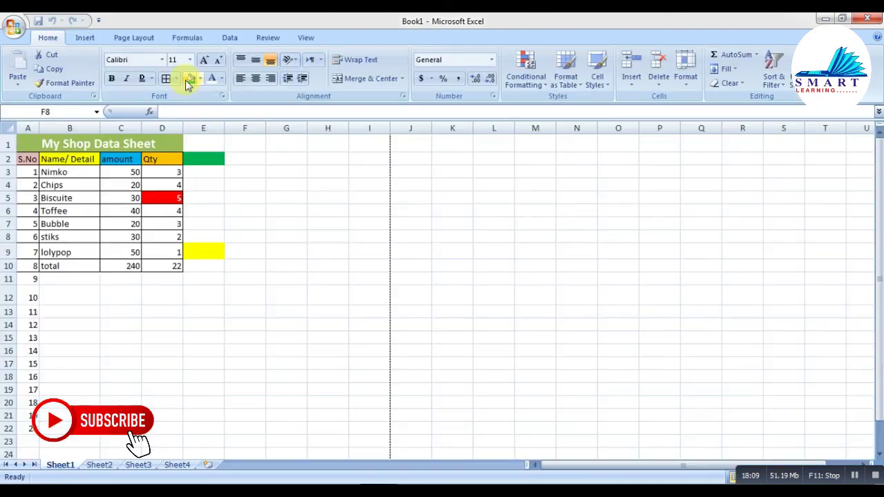
{"action": "left_click", "coordinate": [159, 323]}
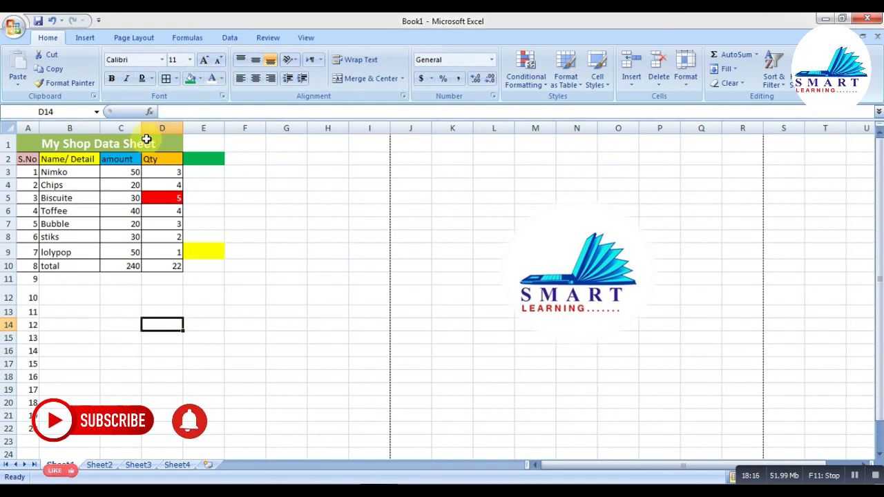
{"action": "left_click", "coordinate": [114, 224]}
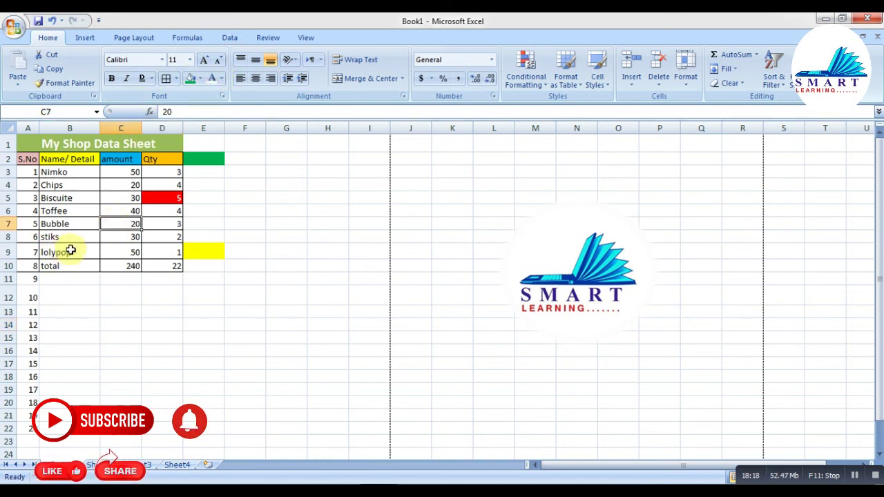
{"action": "left_click", "coordinate": [170, 267]}
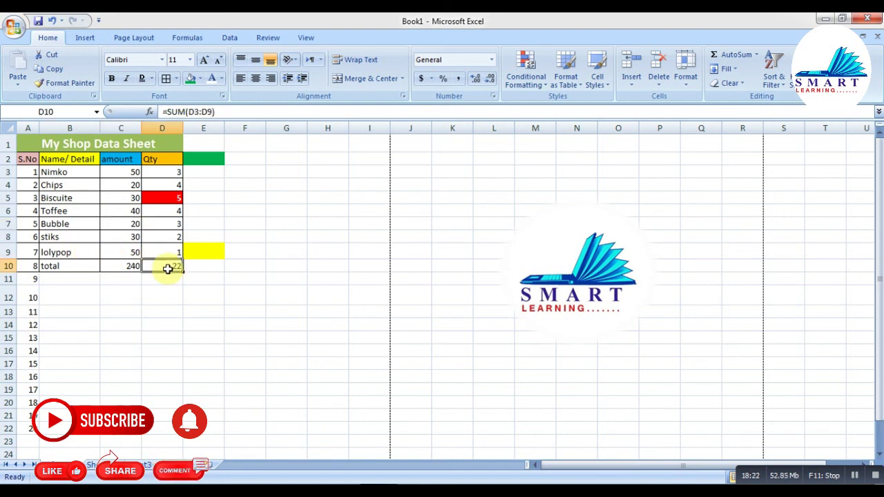
{"action": "left_click", "coordinate": [88, 281]}
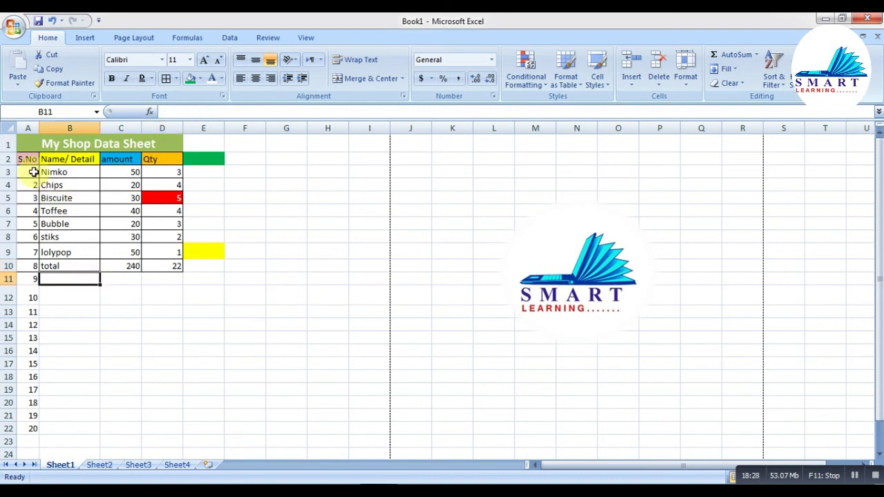
{"action": "left_click", "coordinate": [875, 476]}
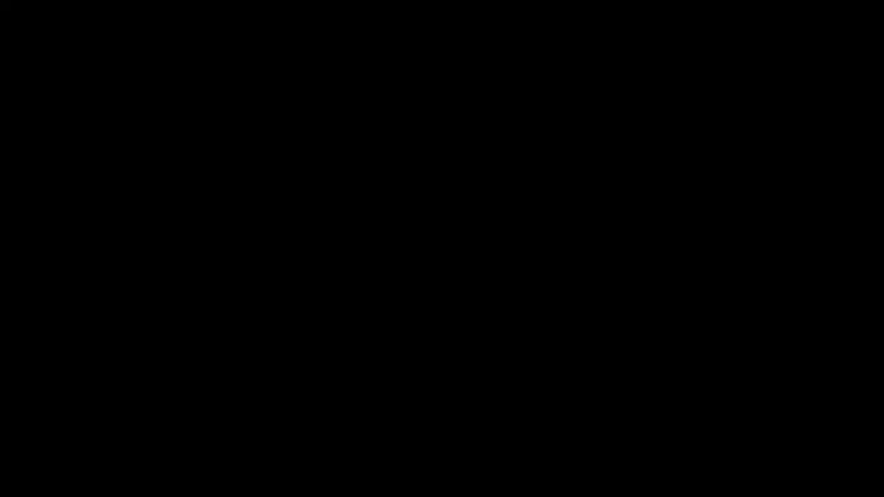